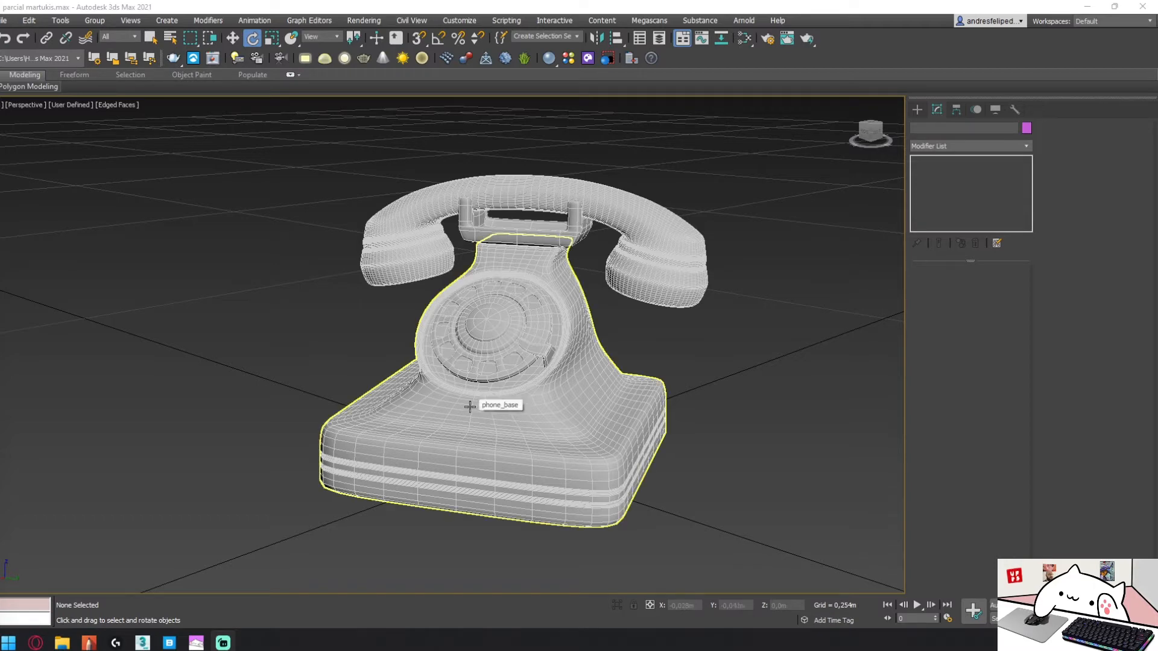
- Switch to the browser and review the Telefono Viejo reference model's page on Free3D
{"action": "left_click", "coordinate": [35, 643]}
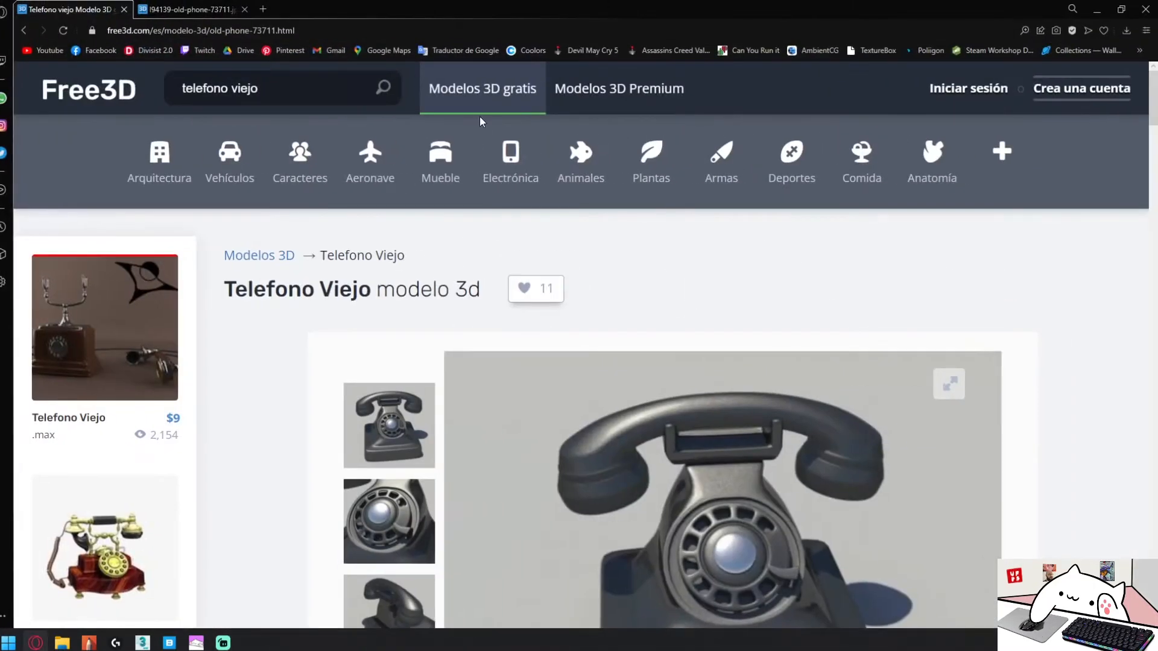
{"action": "scroll", "coordinate": [673, 362], "scroll_direction": "down", "scroll_amount": 8}
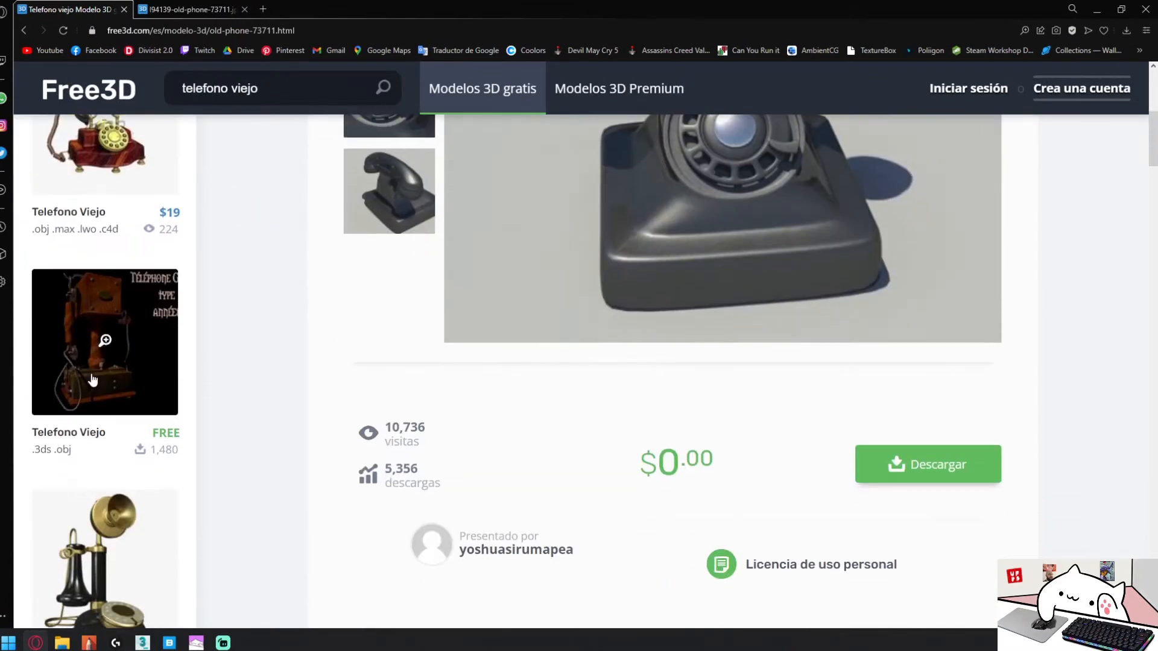
{"action": "scroll", "coordinate": [700, 404], "scroll_direction": "up", "scroll_amount": 4}
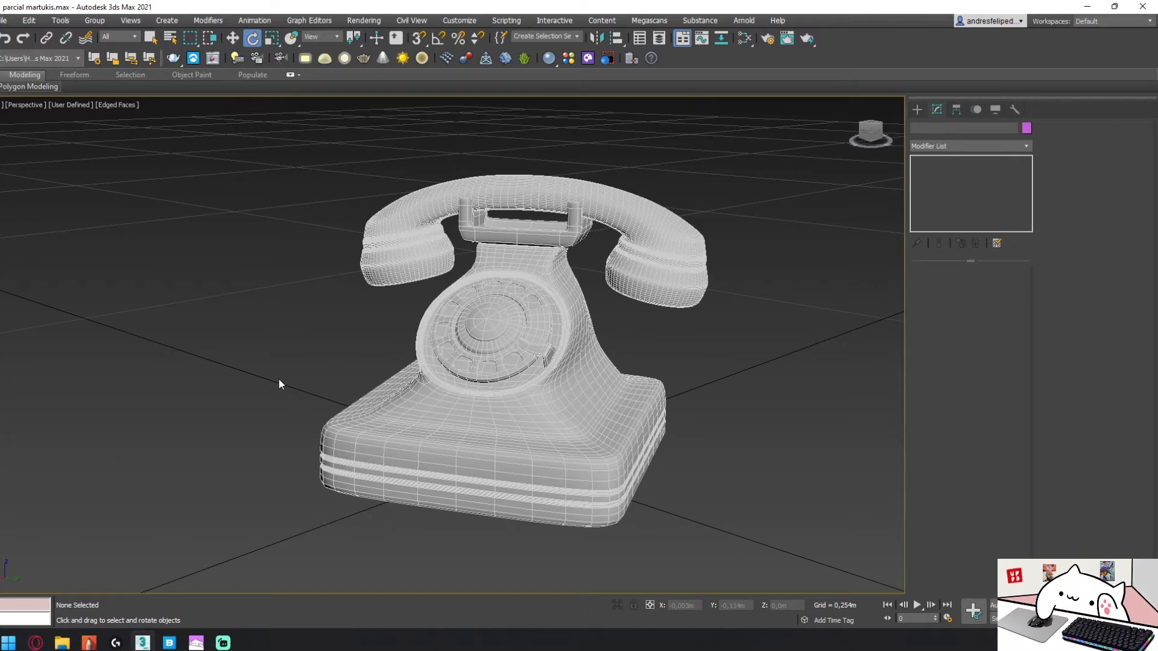
- Open the Slate Material Editor, move it away from the phone, and check the renderer chosen in Render Setup
{"action": "key", "text": "m"}
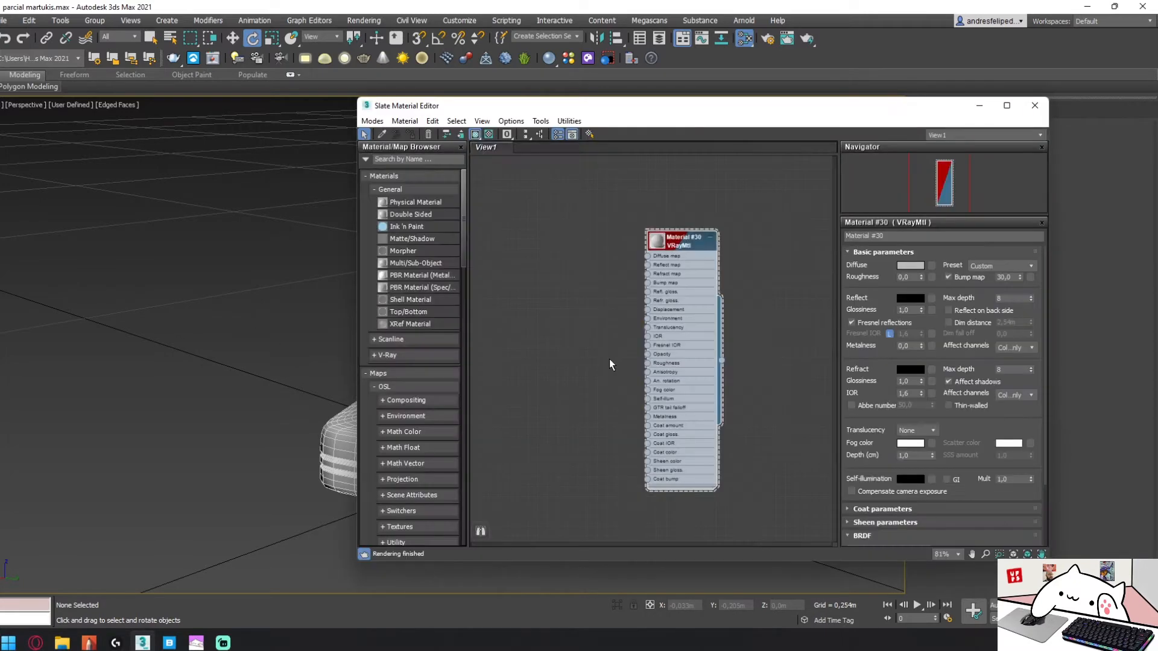
{"action": "left_click", "coordinate": [373, 121]}
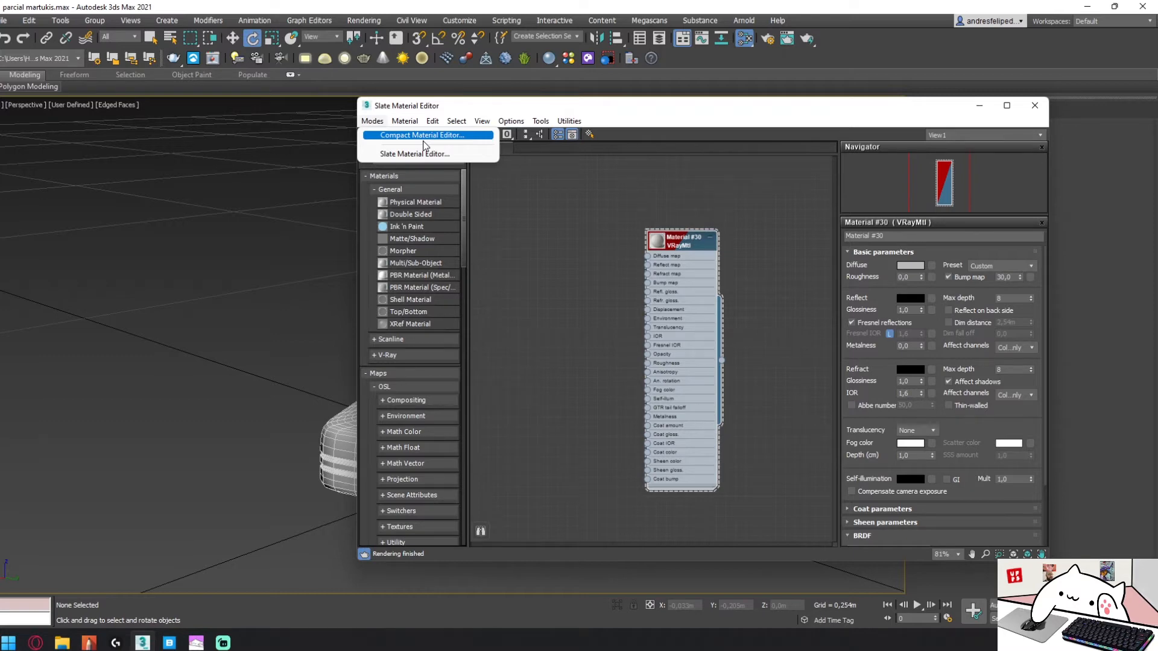
{"action": "left_click", "coordinate": [646, 108]}
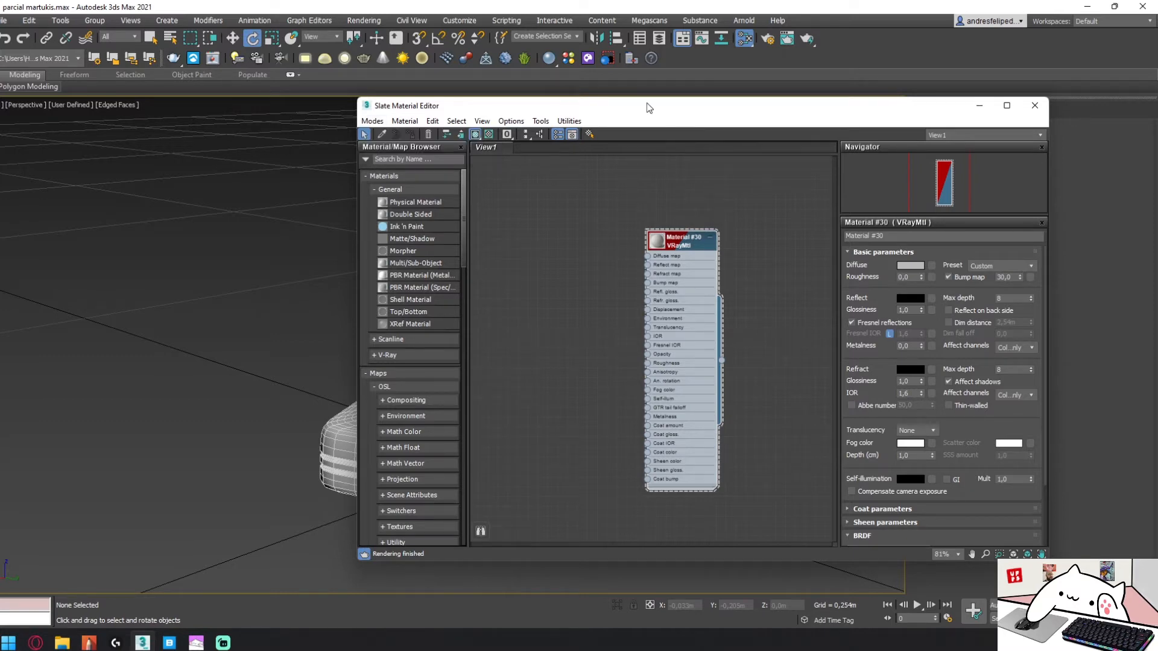
{"action": "left_click_drag", "start_coordinate": [646, 109], "coordinate": [842, 115]}
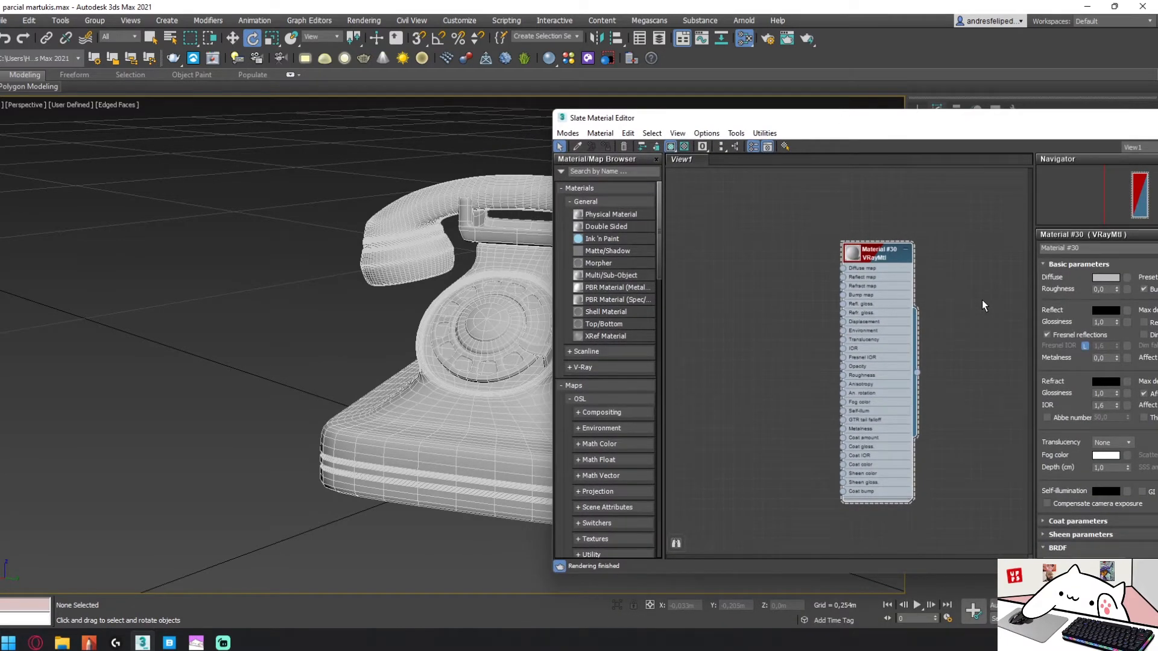
{"action": "left_click", "coordinate": [767, 46]}
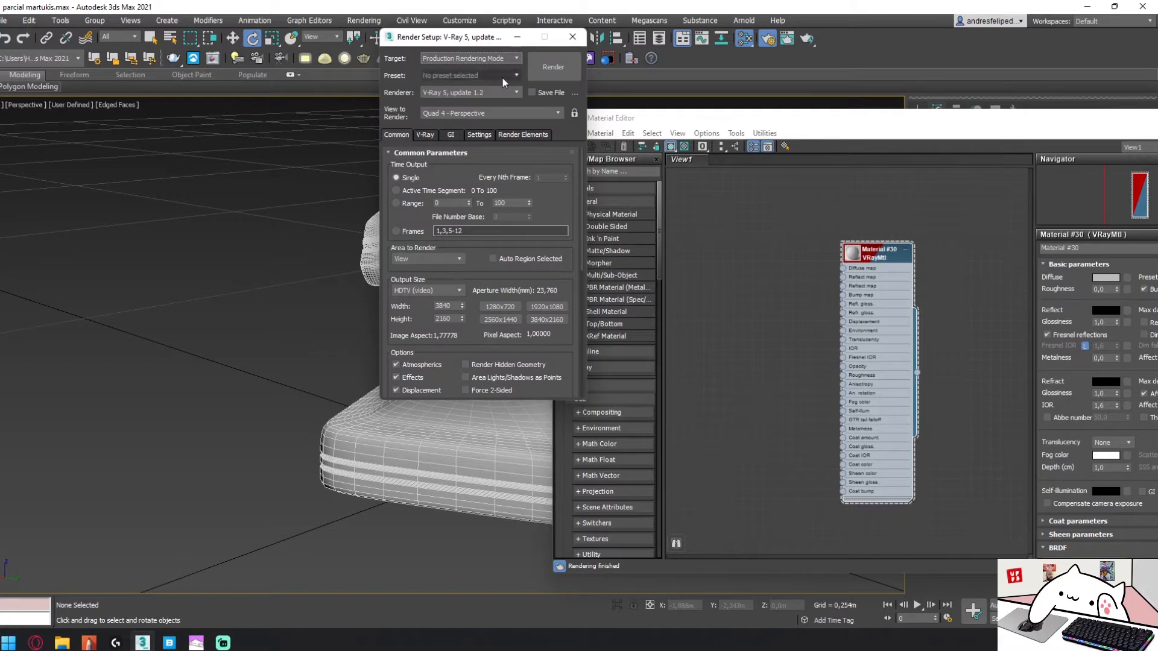
{"action": "left_click", "coordinate": [572, 37]}
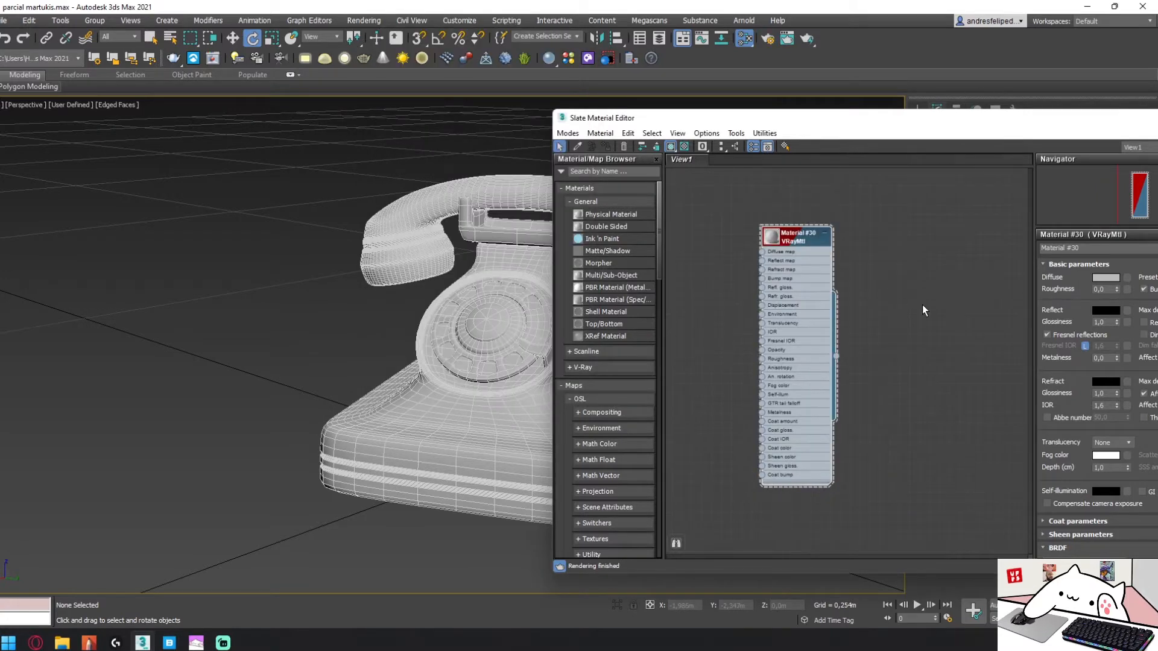
- Select all the phone's parts in the viewport and arrange the material editor so the VRayMtl node's parameters are accessible
{"action": "left_click", "coordinate": [787, 237]}
{"action": "left_click_drag", "start_coordinate": [173, 100], "coordinate": [743, 539]}
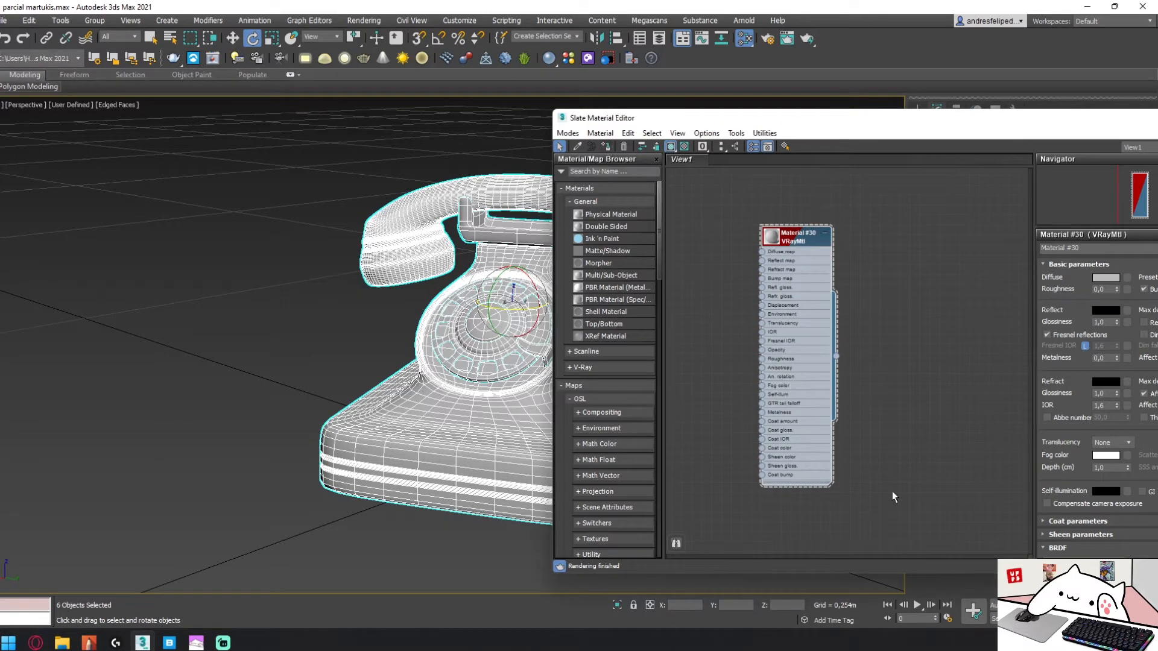
{"action": "left_click", "coordinate": [898, 284]}
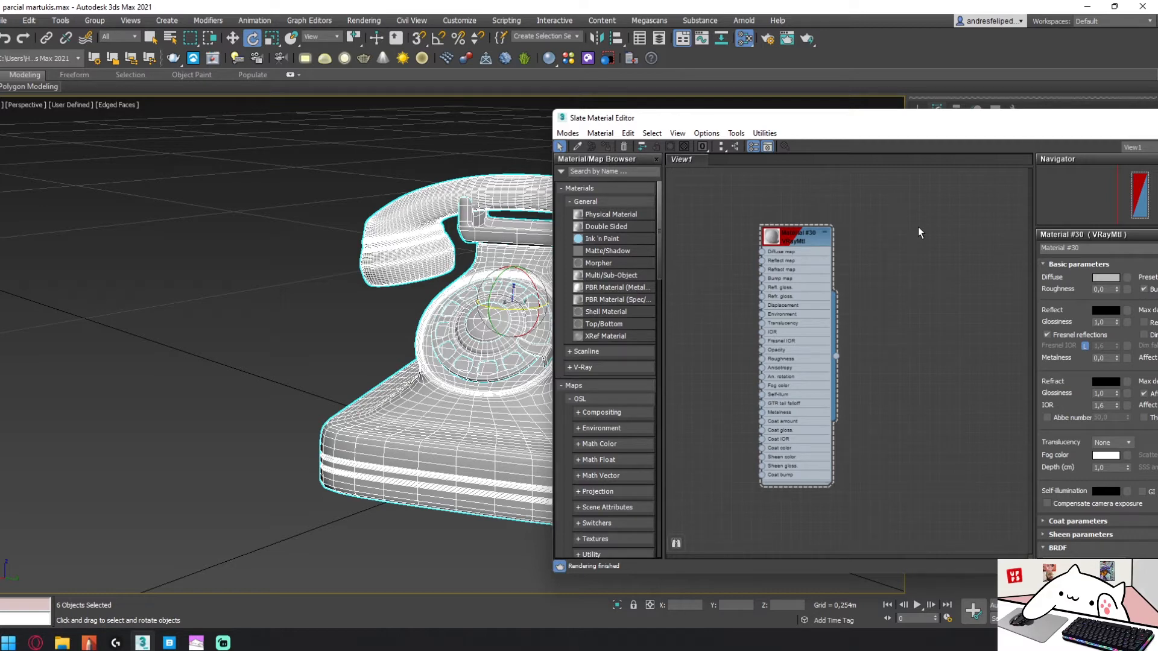
{"action": "left_click_drag", "start_coordinate": [793, 238], "coordinate": [873, 238]}
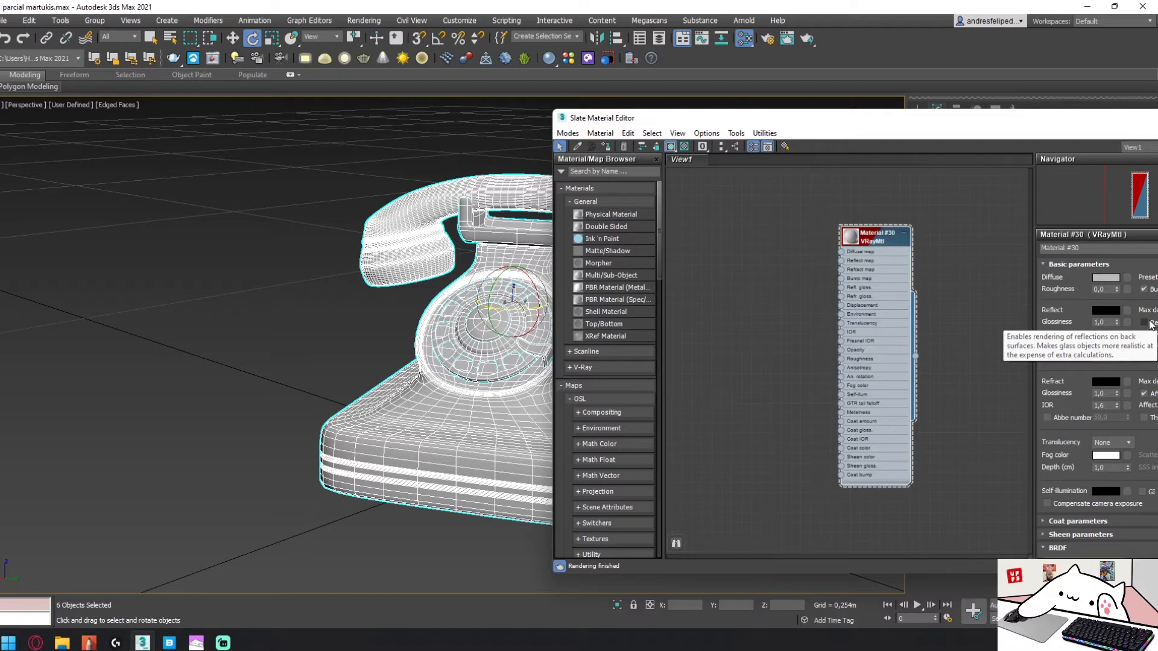
{"action": "left_click_drag", "start_coordinate": [834, 121], "coordinate": [799, 90]}
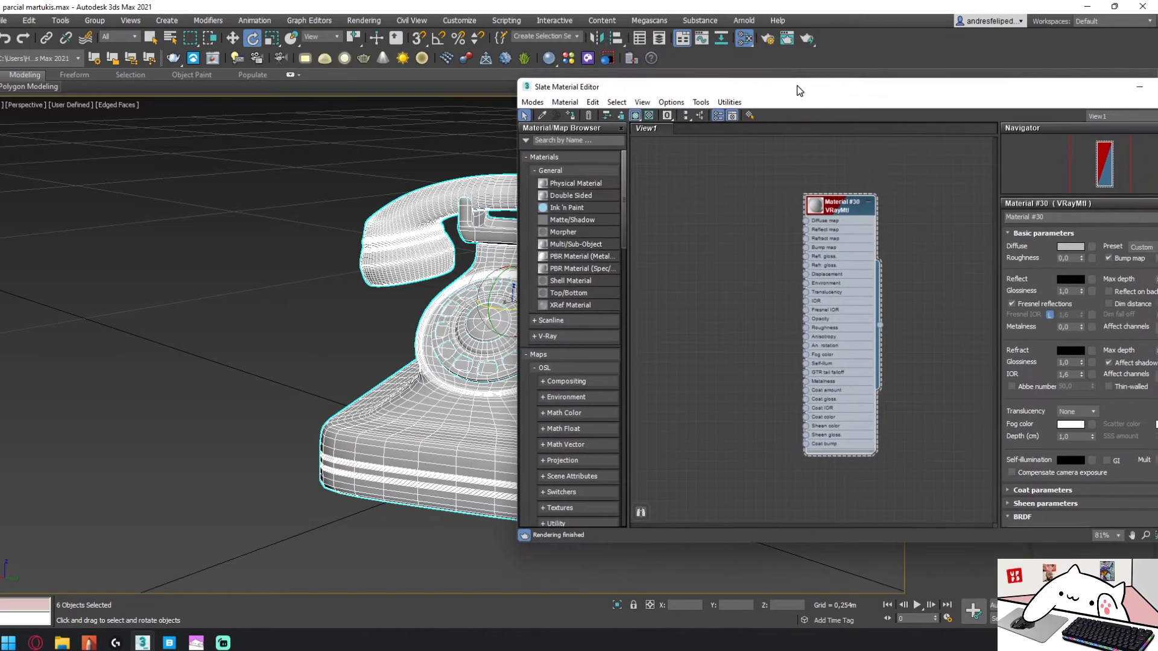
- Set the VRayMtl's diffuse colour to a near-black neutral grey
{"action": "left_click", "coordinate": [1071, 247]}
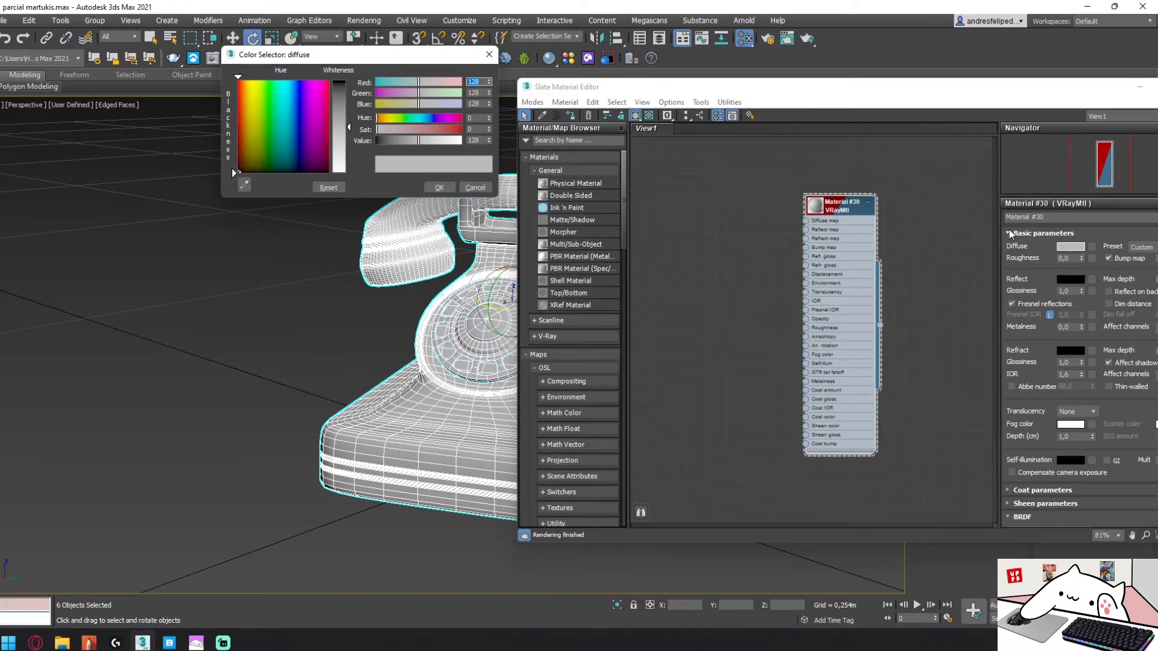
{"action": "left_click_drag", "start_coordinate": [376, 51], "coordinate": [716, 74]}
{"action": "left_click_drag", "start_coordinate": [688, 149], "coordinate": [716, 76]}
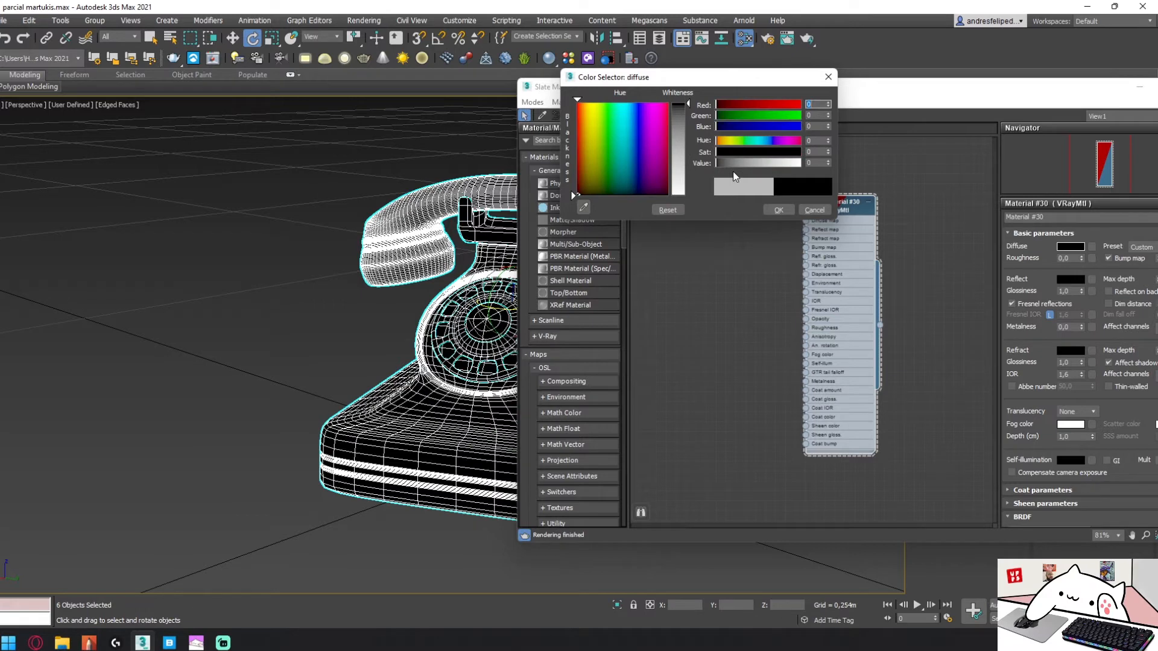
{"action": "left_click", "coordinate": [830, 152]}
{"action": "left_click", "coordinate": [830, 155]}
{"action": "left_click", "coordinate": [830, 160]}
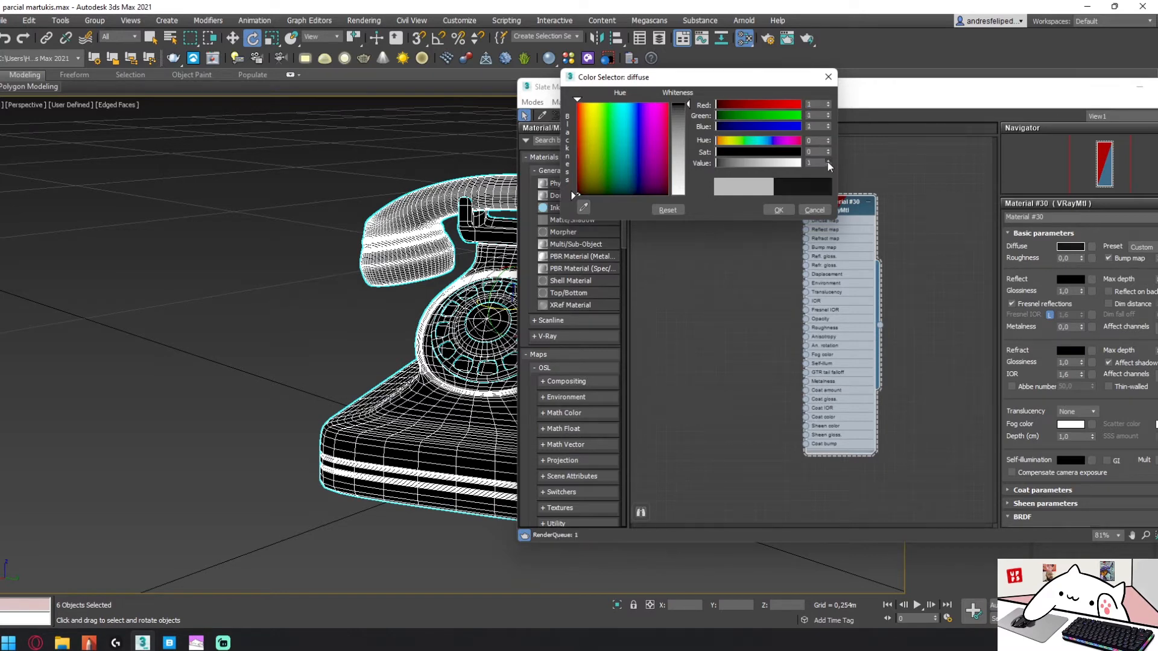
{"action": "left_click", "coordinate": [829, 165]}
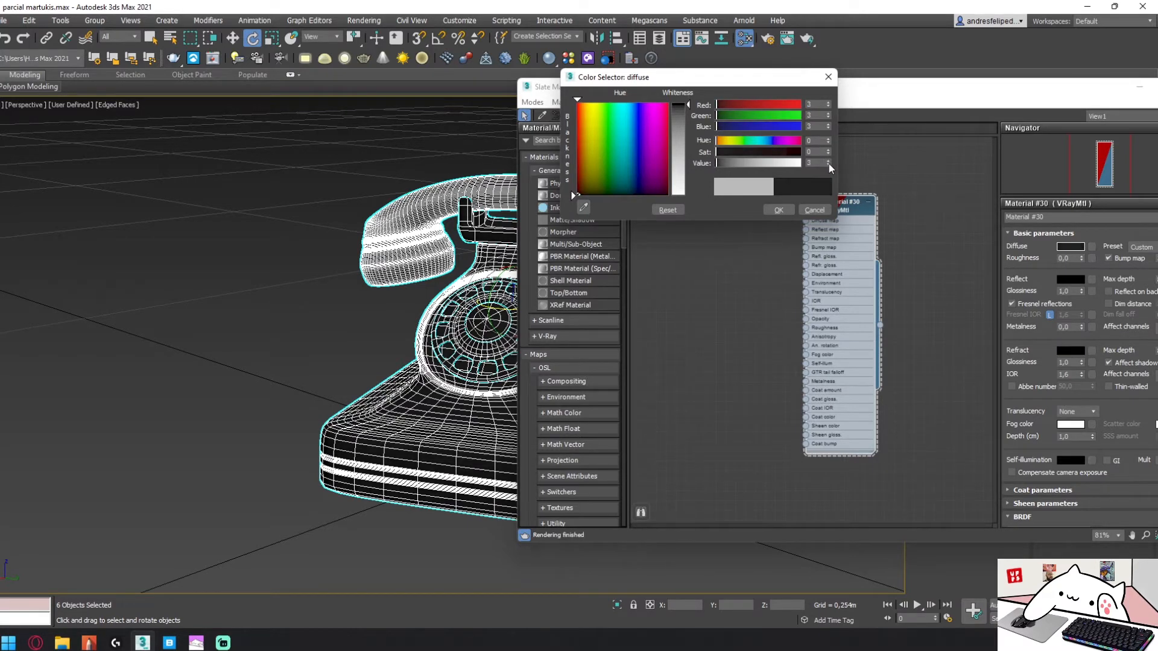
{"action": "left_click", "coordinate": [782, 210]}
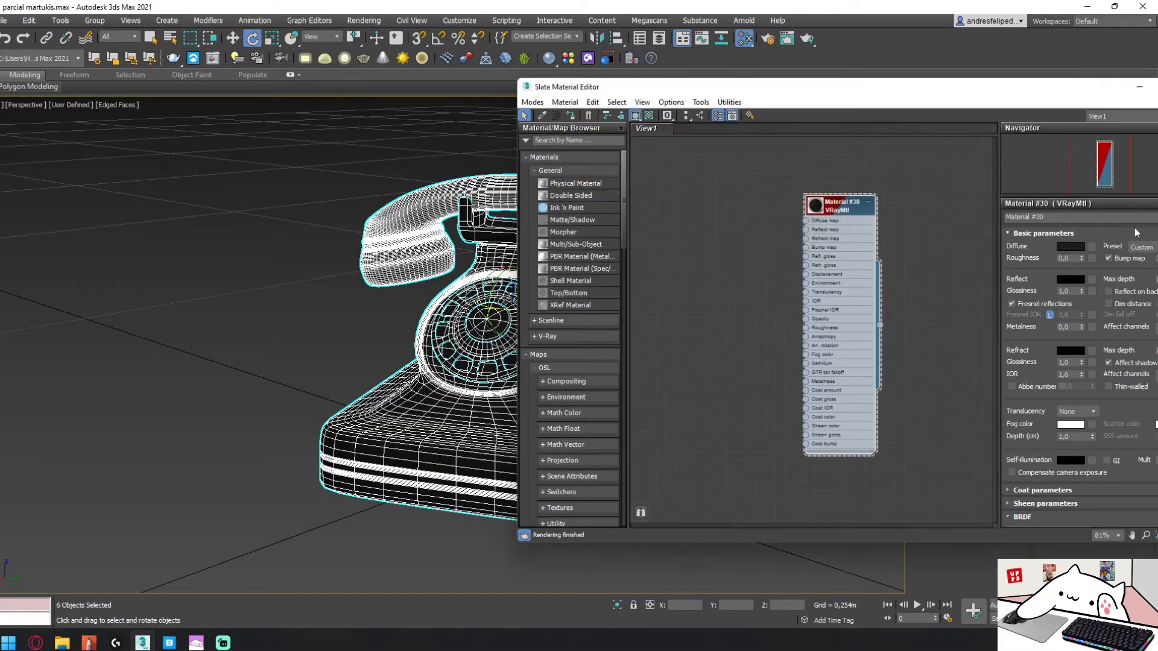
- Set the VRayMtl's reflection colour to pure white, value 255
{"action": "left_click", "coordinate": [1071, 280]}
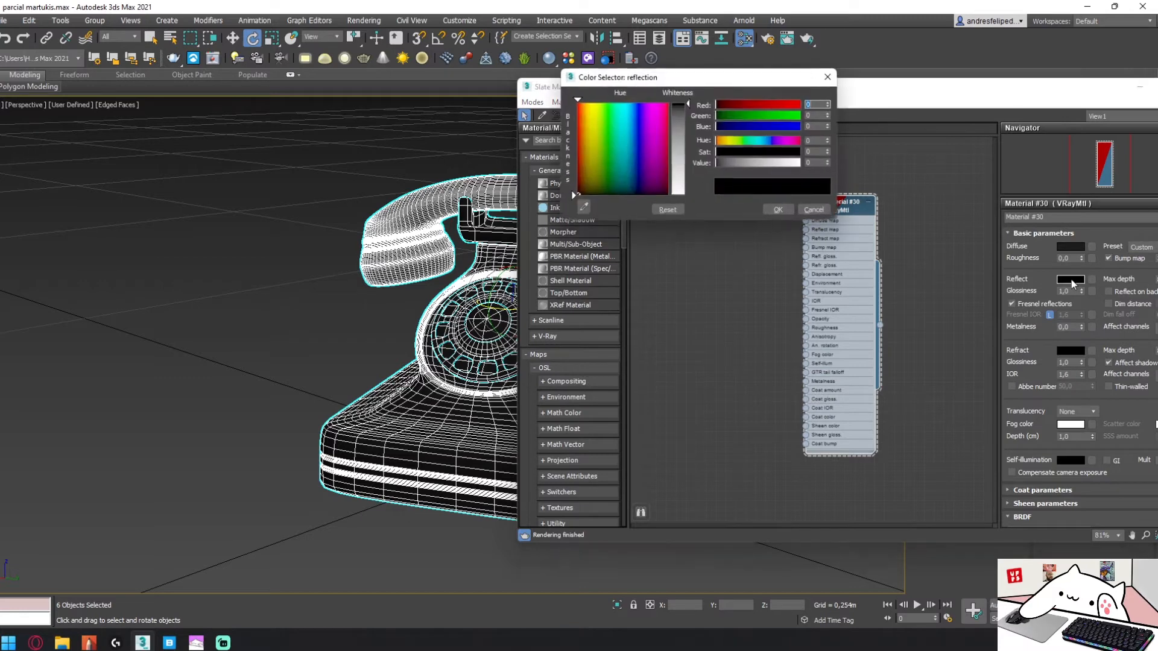
{"action": "left_click_drag", "start_coordinate": [687, 143], "coordinate": [687, 198]}
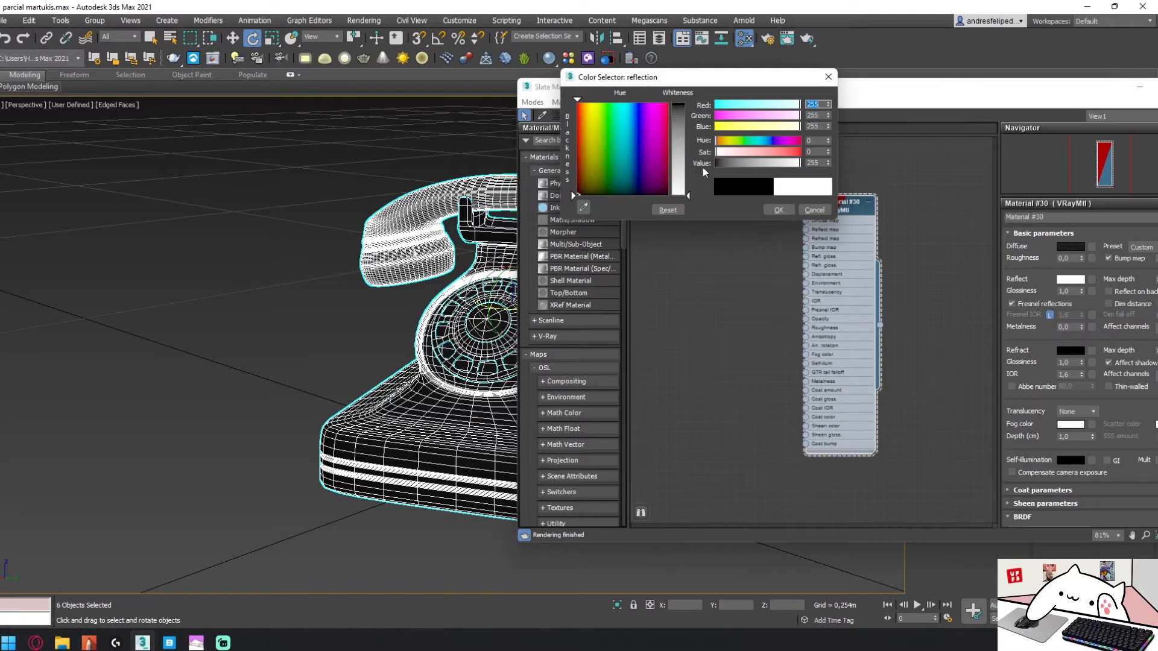
{"action": "left_click", "coordinate": [778, 210]}
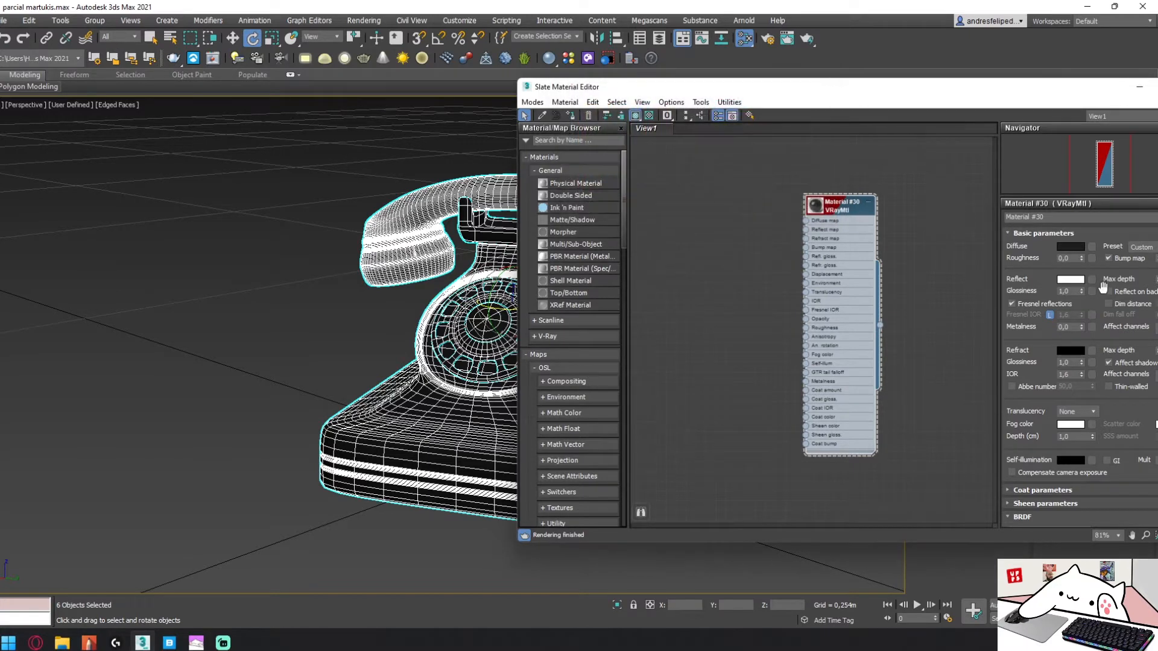
- Set the material's reflection glossiness to 0,8 and its IOR to 1,47
{"action": "double_click", "coordinate": [1064, 291]}
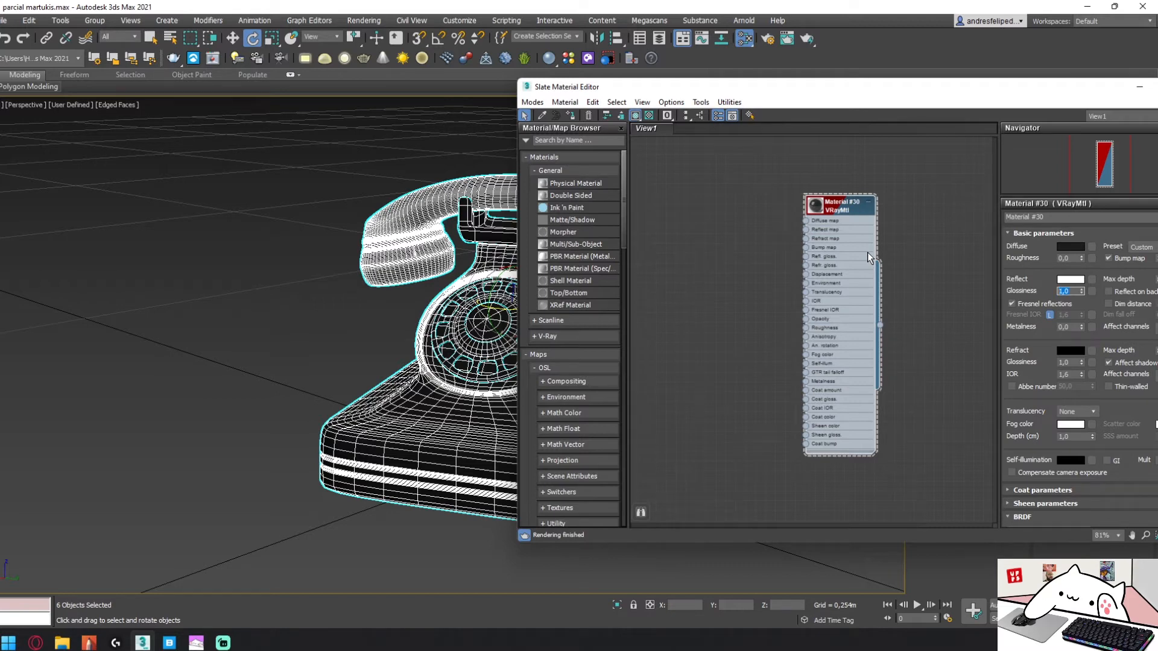
{"action": "type", "text": "0,8"}
{"action": "double_click", "coordinate": [1071, 374]}
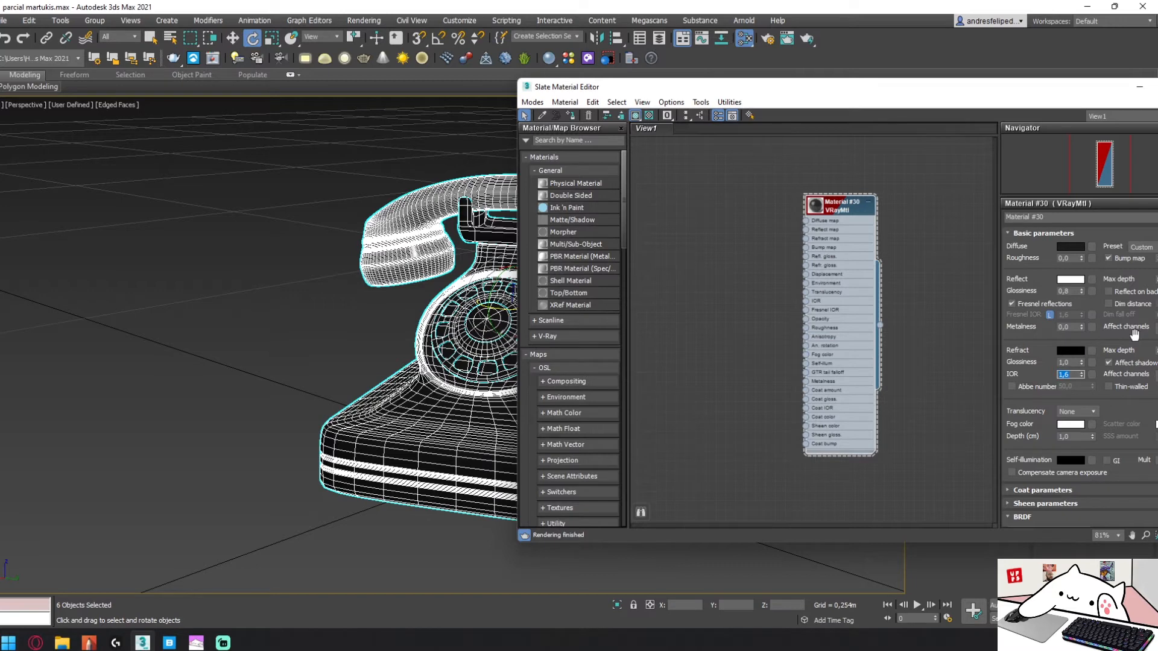
{"action": "type", "text": "1"}
- Deselect the phone and render the Perspective view in the V-Ray Frame Buffer
{"action": "left_click", "coordinate": [393, 166]}
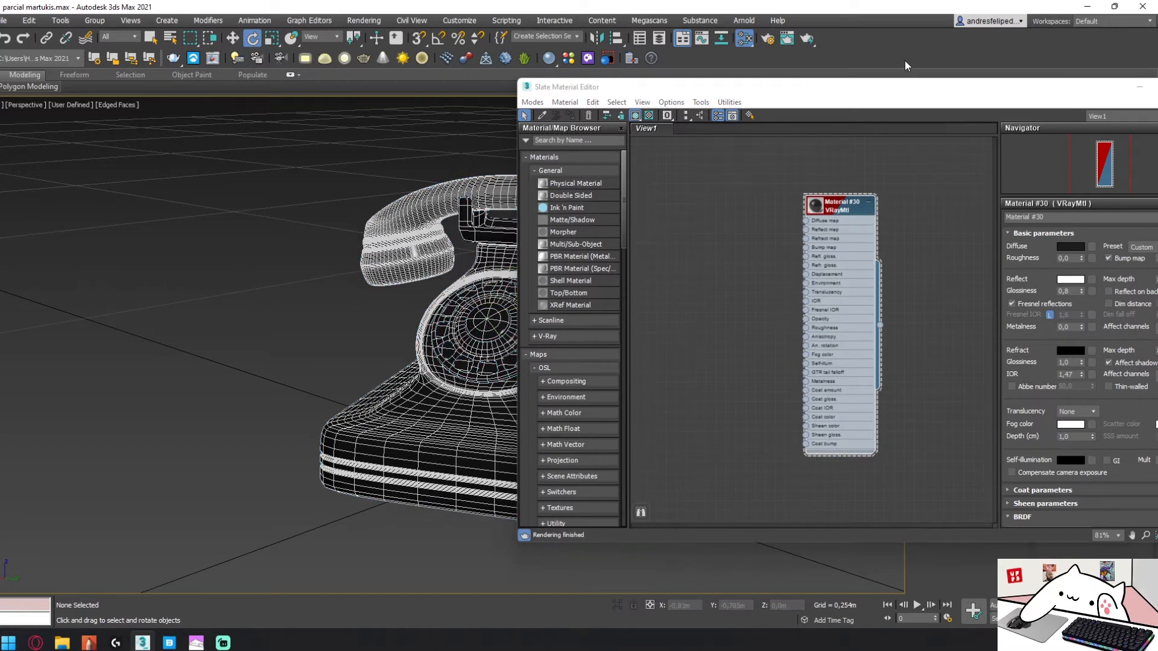
{"action": "left_click", "coordinate": [788, 39]}
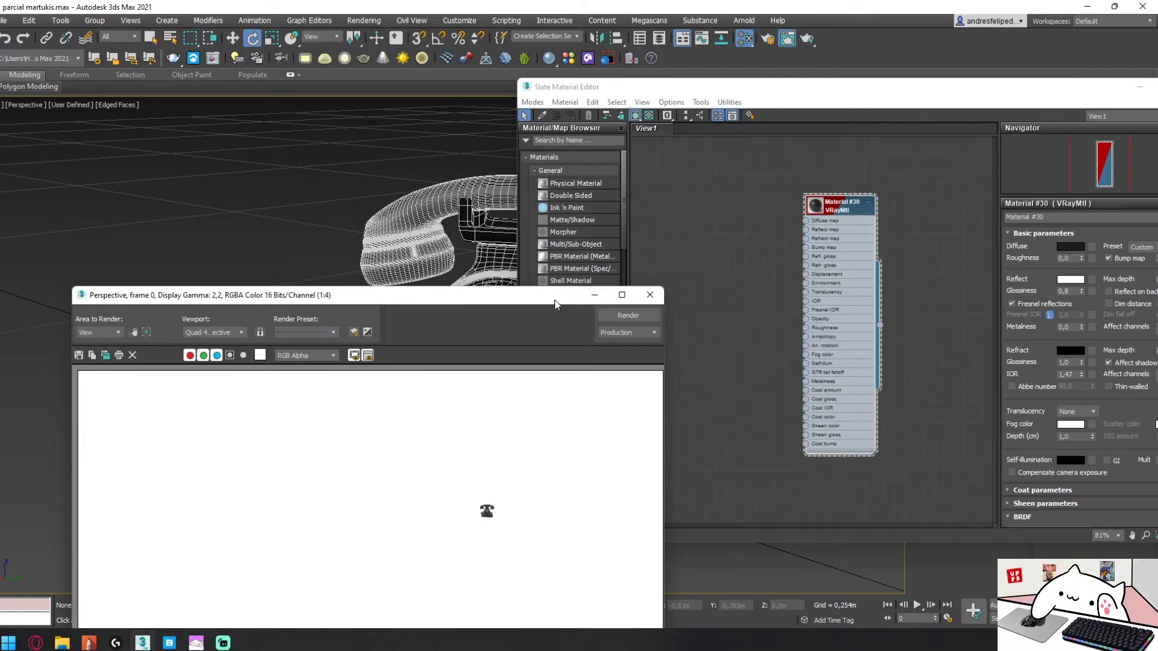
{"action": "left_click_drag", "start_coordinate": [561, 297], "coordinate": [762, 2]}
{"action": "left_click", "coordinate": [1125, 26]}
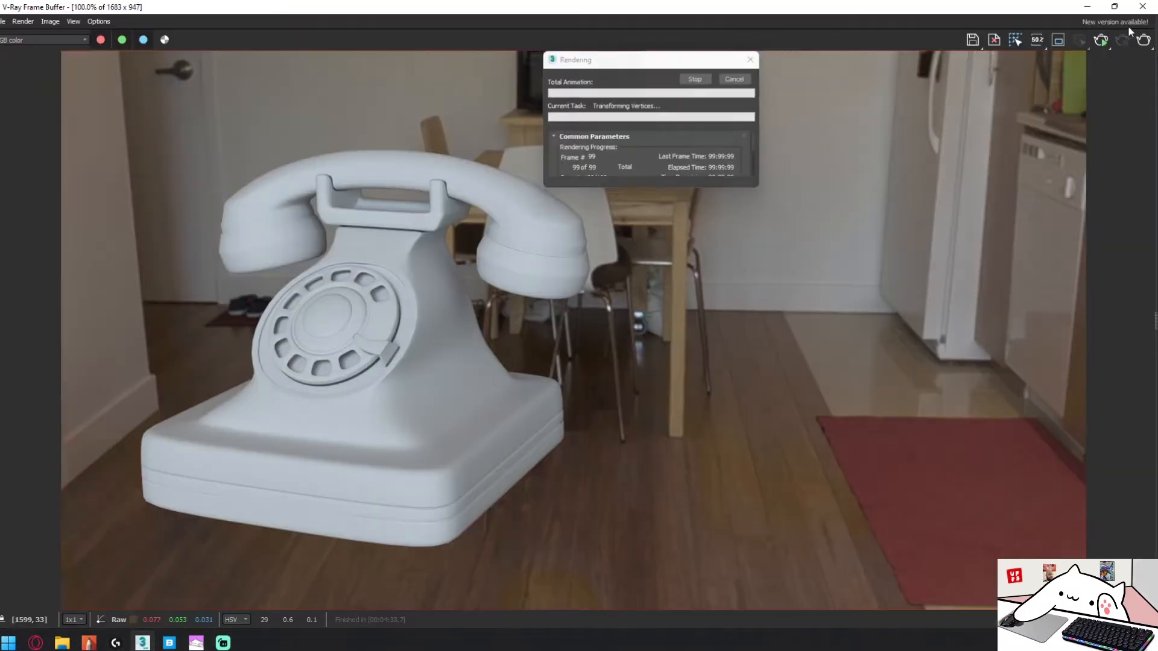
- Examine the black material's reflections in the render up close on the handset, cradle, dial and base
{"action": "scroll", "coordinate": [541, 284], "scroll_direction": "down", "scroll_amount": 4}
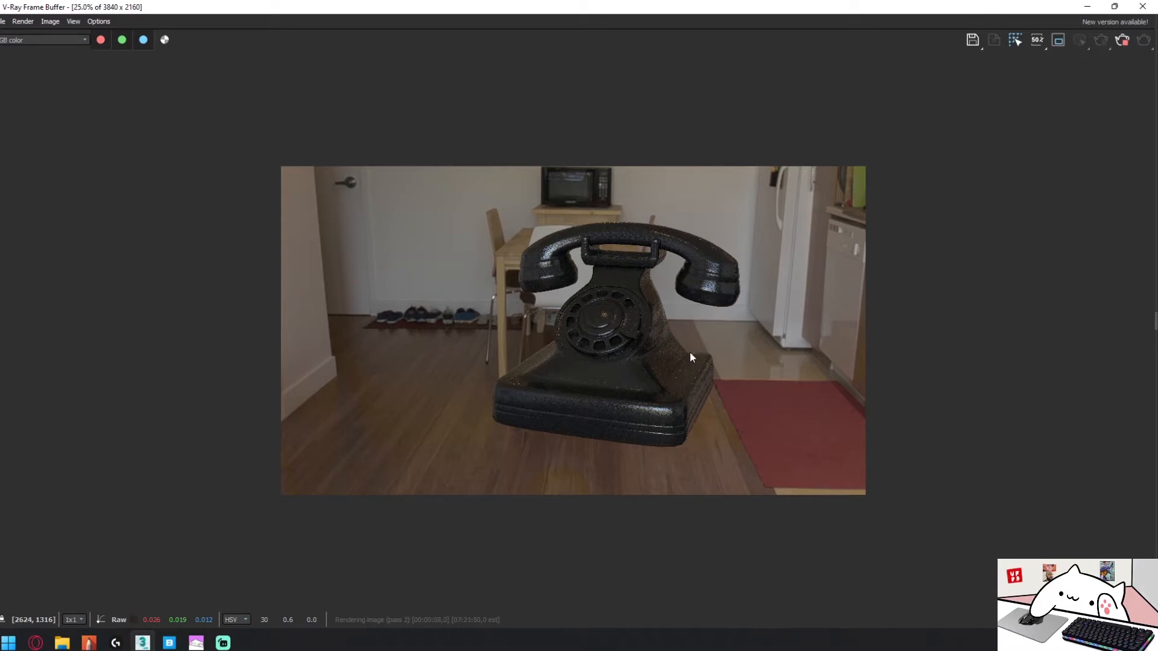
{"action": "scroll", "coordinate": [714, 295], "scroll_direction": "up", "scroll_amount": 4}
{"action": "scroll", "coordinate": [718, 295], "scroll_direction": "down", "scroll_amount": 1}
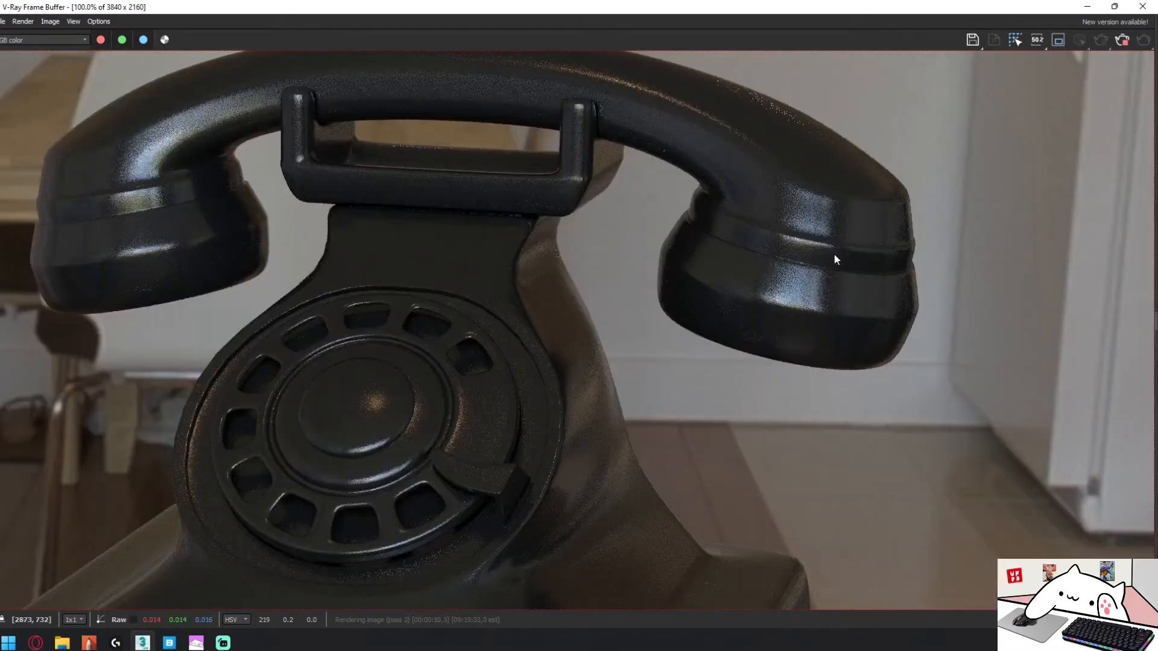
{"action": "scroll", "coordinate": [835, 259], "scroll_direction": "up", "scroll_amount": 1}
{"action": "middle_click_drag", "start_coordinate": [736, 271], "coordinate": [870, 438]}
{"action": "middle_click_drag", "start_coordinate": [557, 277], "coordinate": [686, 406]}
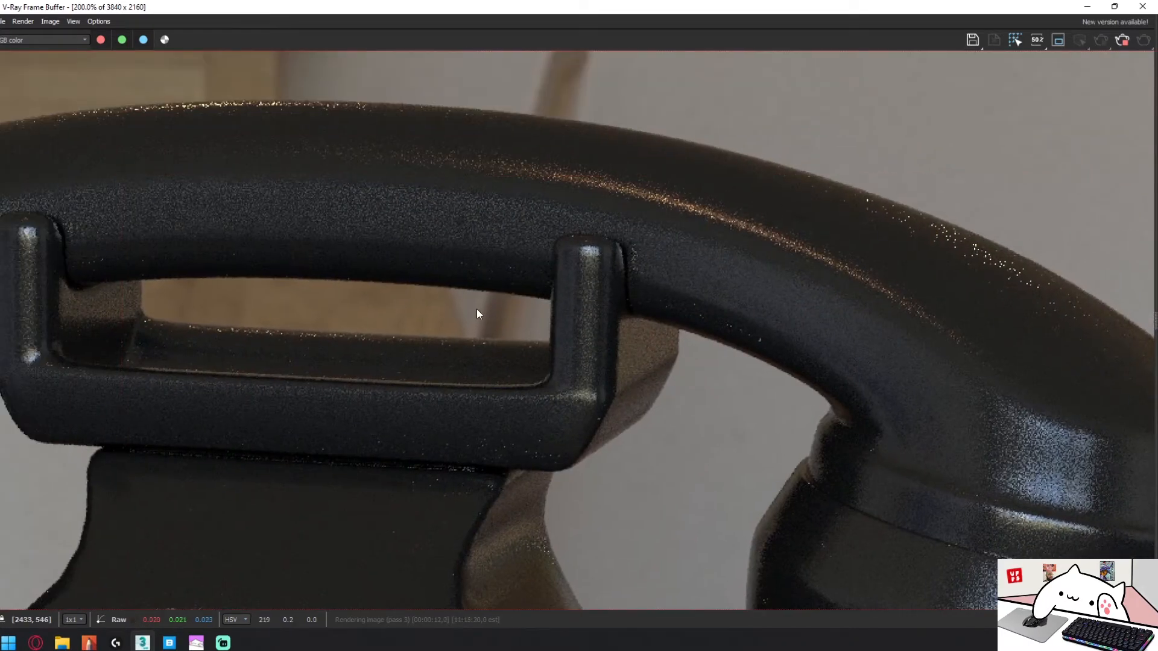
{"action": "middle_click_drag", "start_coordinate": [476, 314], "coordinate": [794, 323]}
{"action": "middle_click_drag", "start_coordinate": [370, 343], "coordinate": [507, 181]}
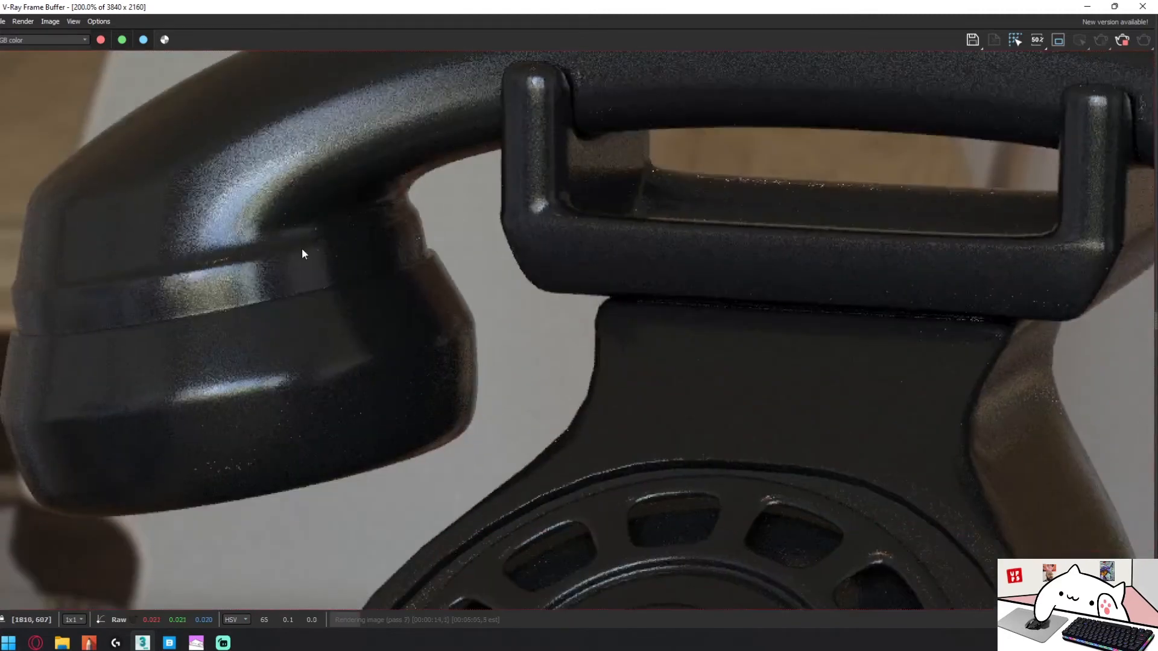
{"action": "scroll", "coordinate": [363, 291], "scroll_direction": "down", "scroll_amount": 2}
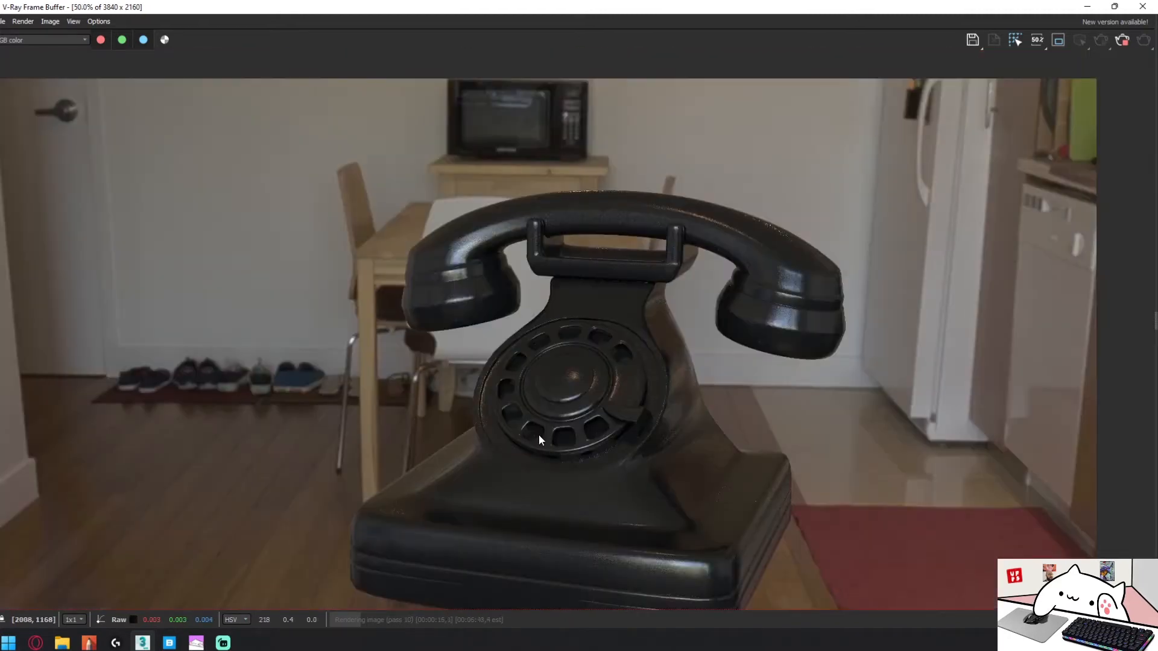
{"action": "scroll", "coordinate": [654, 567], "scroll_direction": "up", "scroll_amount": 1}
{"action": "middle_click_drag", "start_coordinate": [653, 566], "coordinate": [694, 418]}
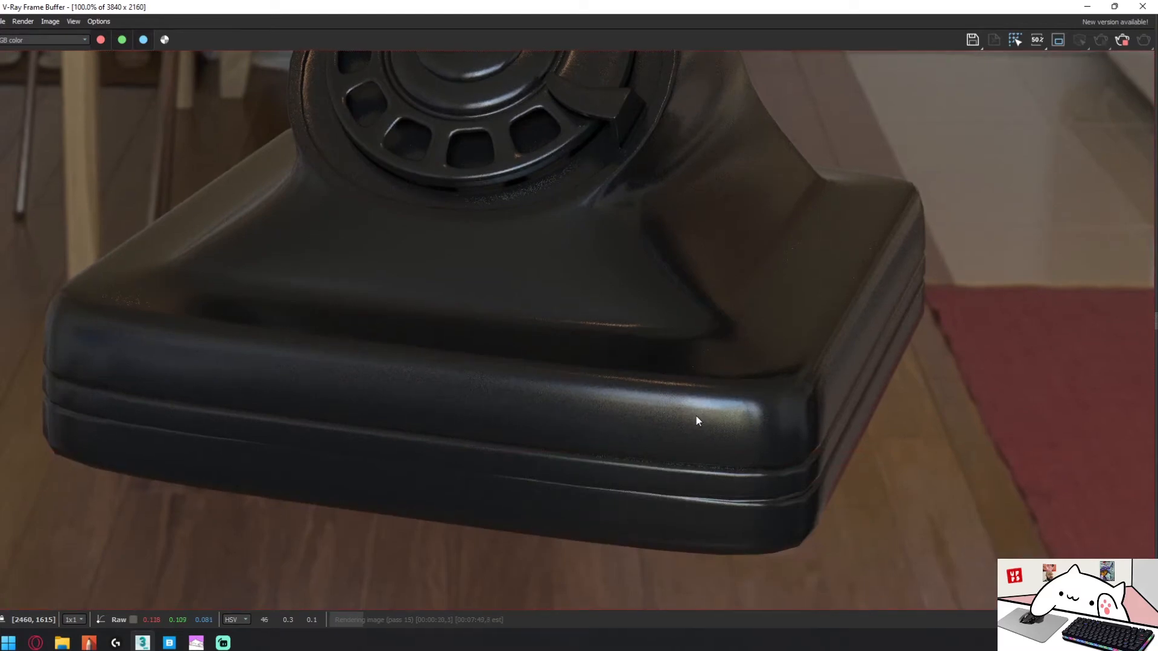
{"action": "middle_click_drag", "start_coordinate": [652, 372], "coordinate": [493, 399]}
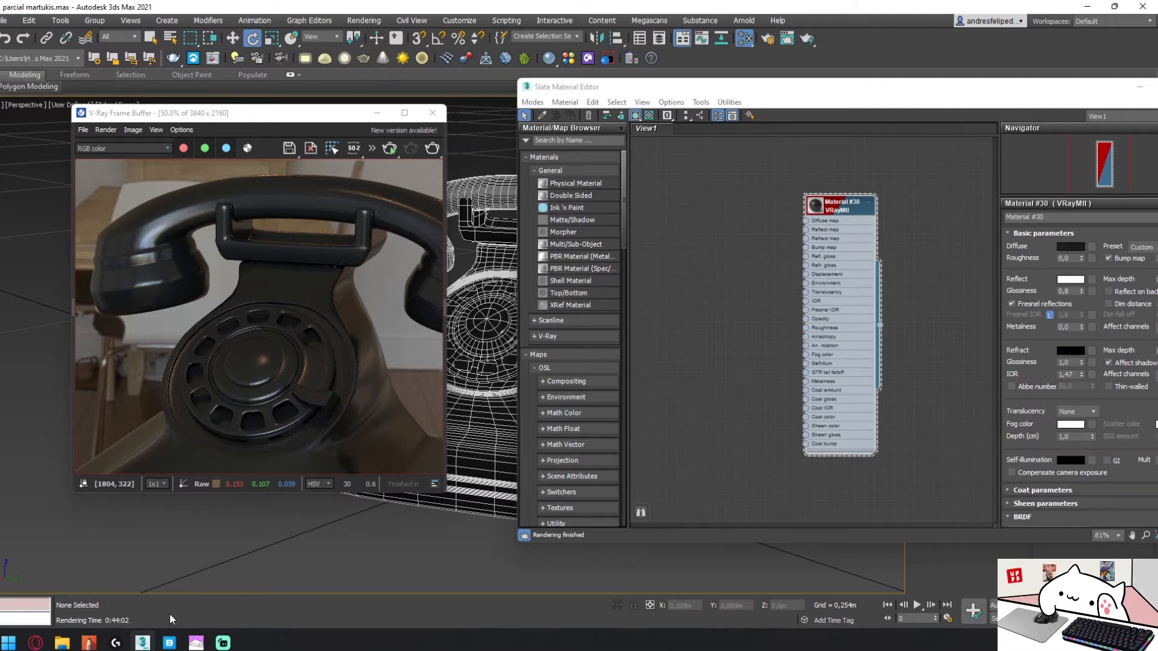
- Switch to Quixel Bridge and look through the Damage imperfections for suitable surface textures, then return to 3ds Max
{"action": "left_click", "coordinate": [177, 641]}
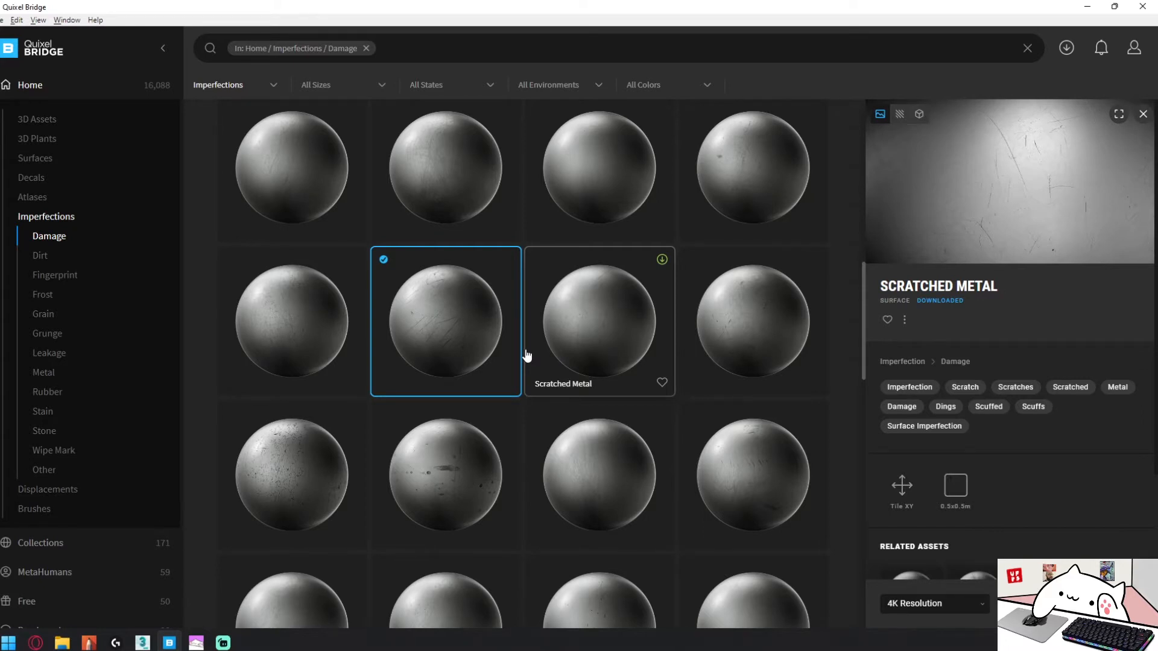
{"action": "scroll", "coordinate": [657, 311], "scroll_direction": "down", "scroll_amount": 5}
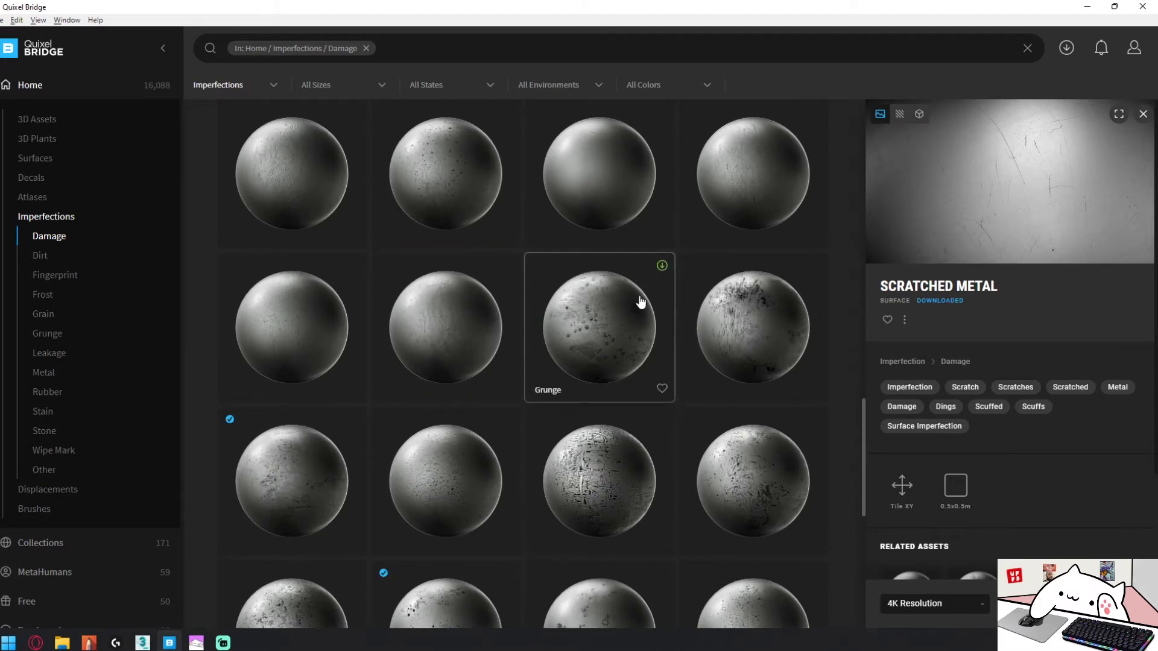
{"action": "scroll", "coordinate": [666, 449], "scroll_direction": "down", "scroll_amount": 4}
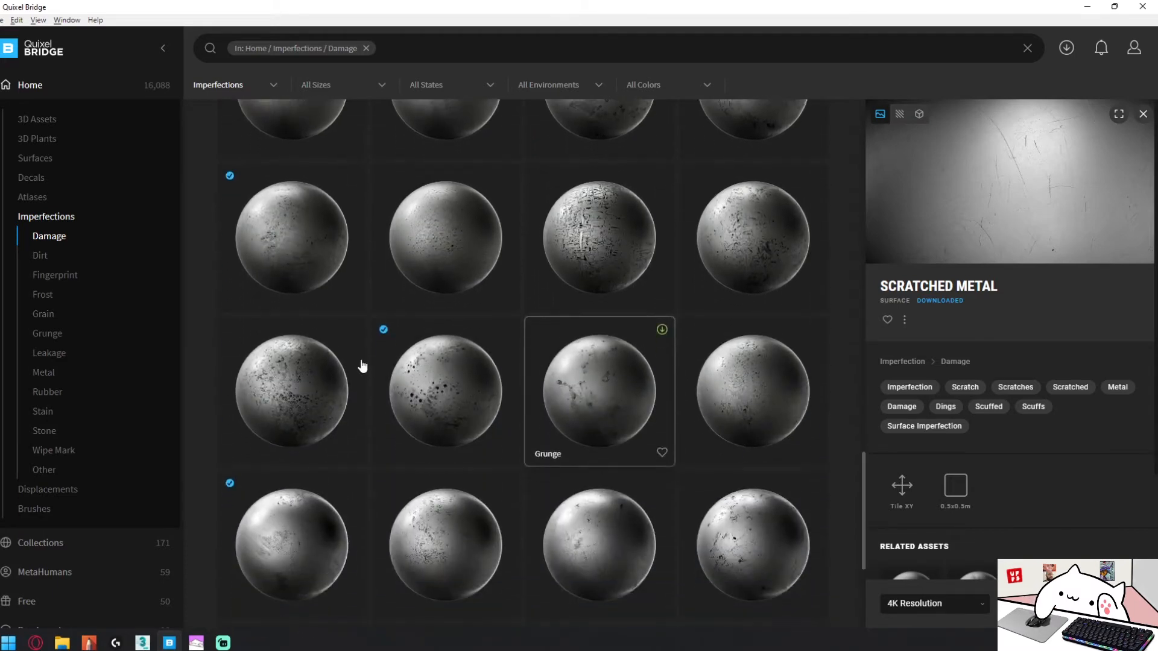
{"action": "key", "text": "alt+Tab"}
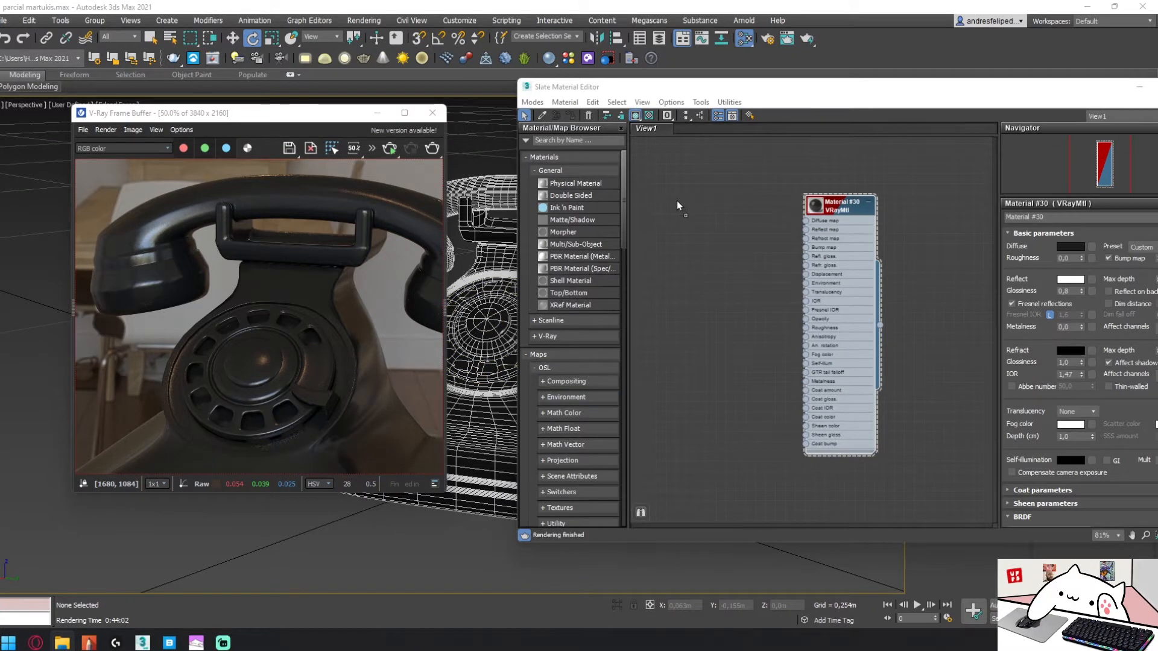
- Add the bitmap from the glosiness folder to the material graph, connect it to Refl. gloss and start an interactive render
{"action": "left_click_drag", "start_coordinate": [678, 205], "coordinate": [722, 272]}
{"action": "double_click", "coordinate": [687, 263]}
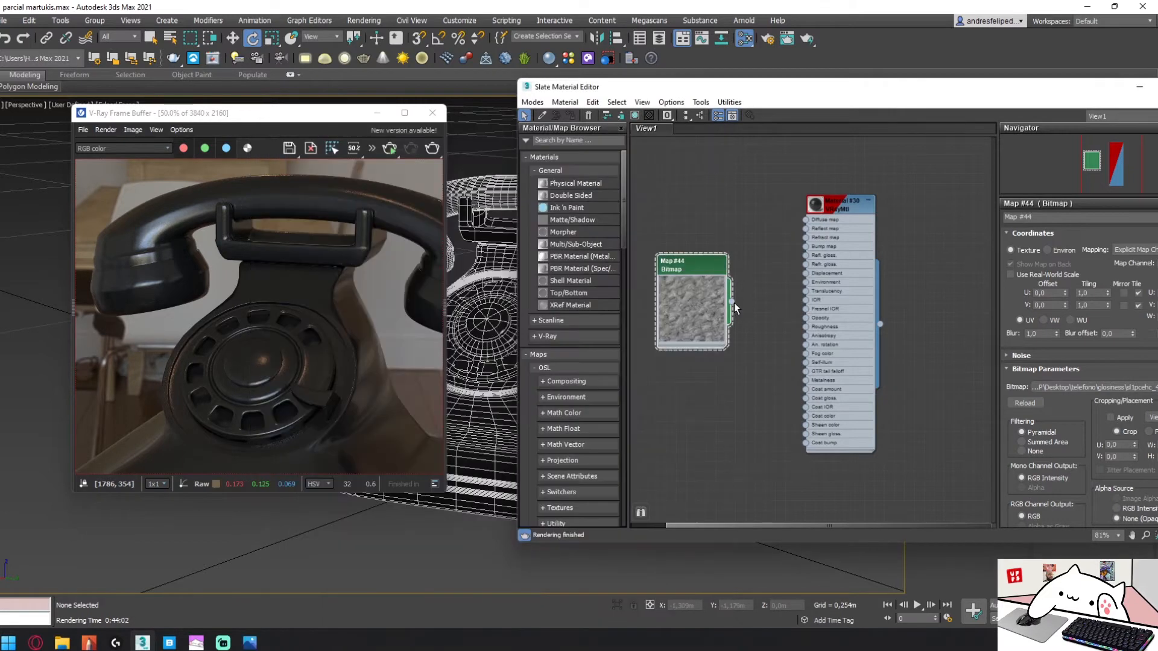
{"action": "left_click_drag", "start_coordinate": [732, 301], "coordinate": [806, 255]}
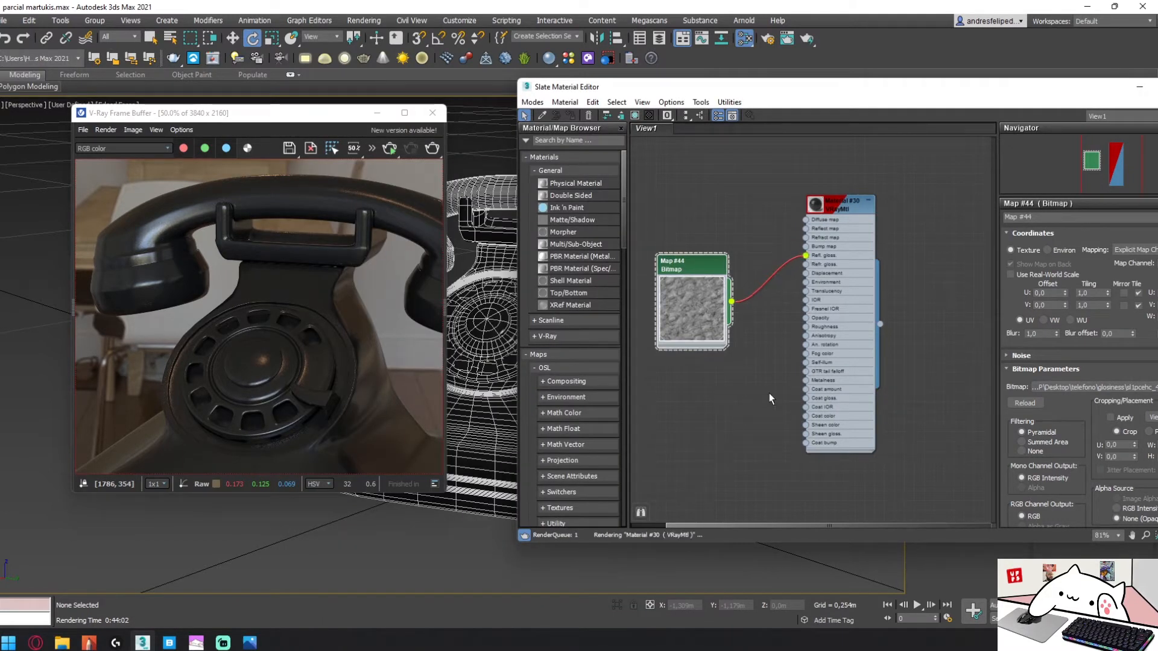
{"action": "left_click", "coordinate": [389, 149]}
- Examine in the interactive render how the glossiness texture affects the phone's base, dial, cradle and handset
{"action": "scroll", "coordinate": [279, 335], "scroll_direction": "up", "scroll_amount": 2}
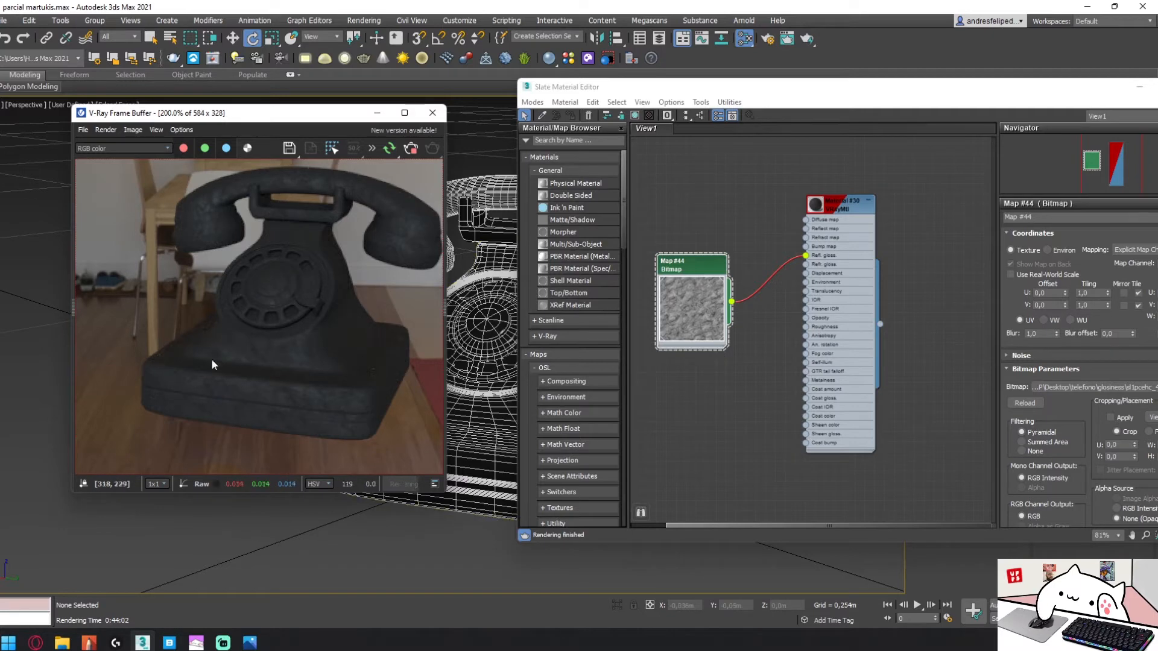
{"action": "scroll", "coordinate": [309, 408], "scroll_direction": "up", "scroll_amount": 1}
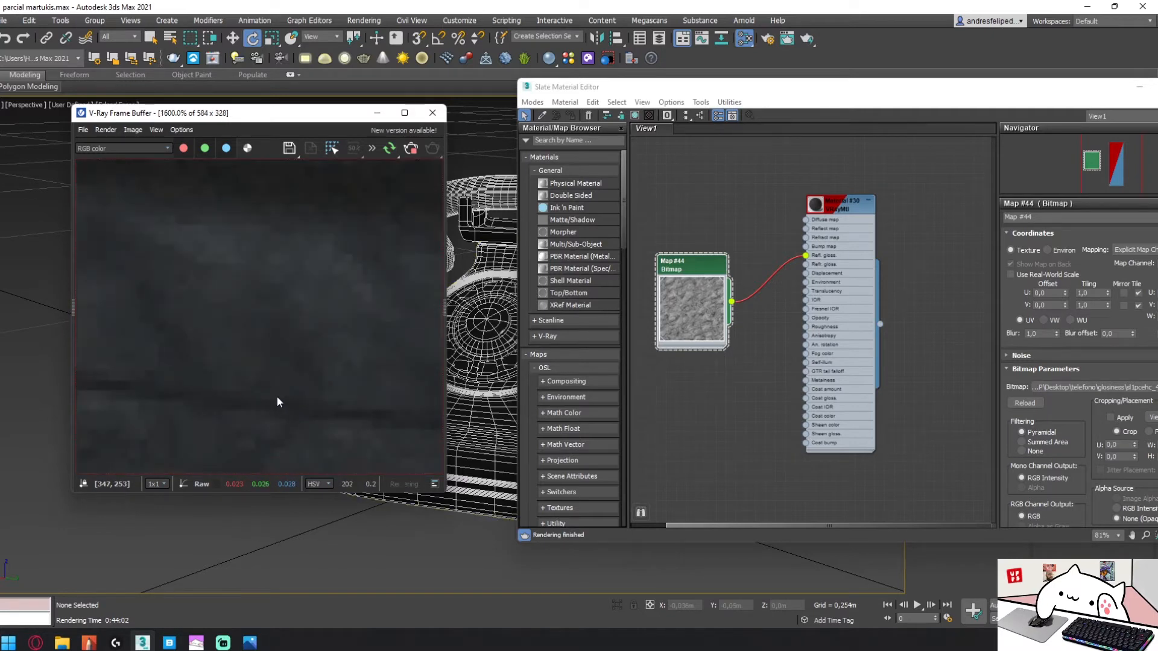
{"action": "middle_click_drag", "start_coordinate": [201, 316], "coordinate": [317, 407]}
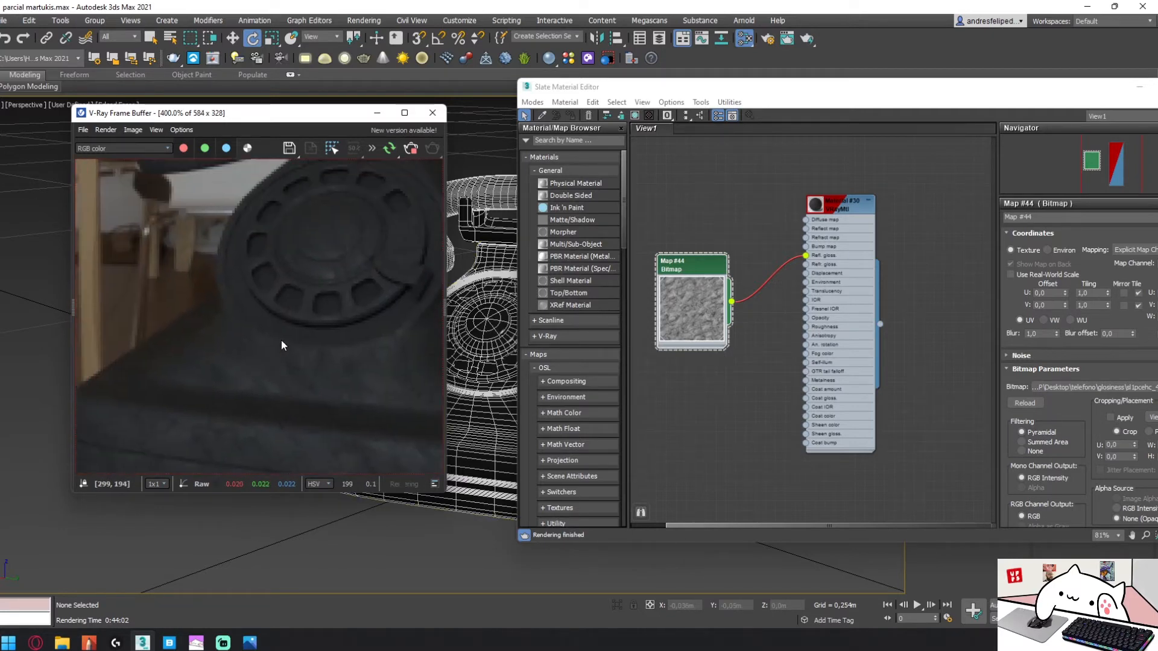
{"action": "middle_click_drag", "start_coordinate": [319, 335], "coordinate": [256, 419]}
{"action": "middle_click_drag", "start_coordinate": [296, 241], "coordinate": [304, 316]}
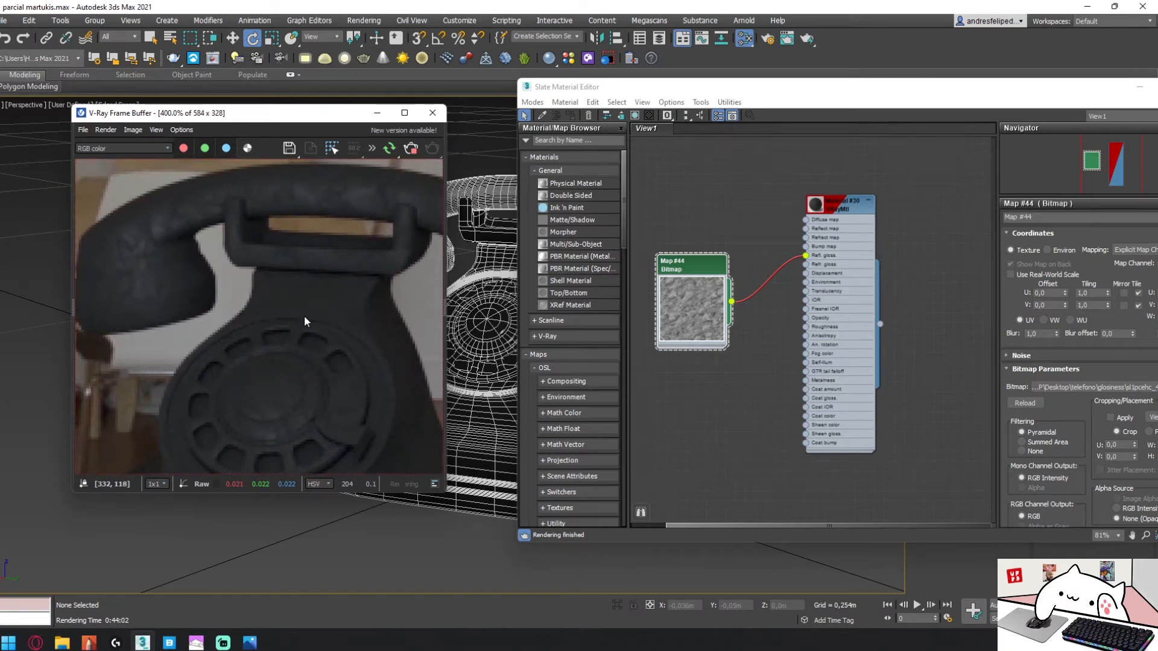
{"action": "scroll", "coordinate": [304, 316], "scroll_direction": "down", "scroll_amount": 3}
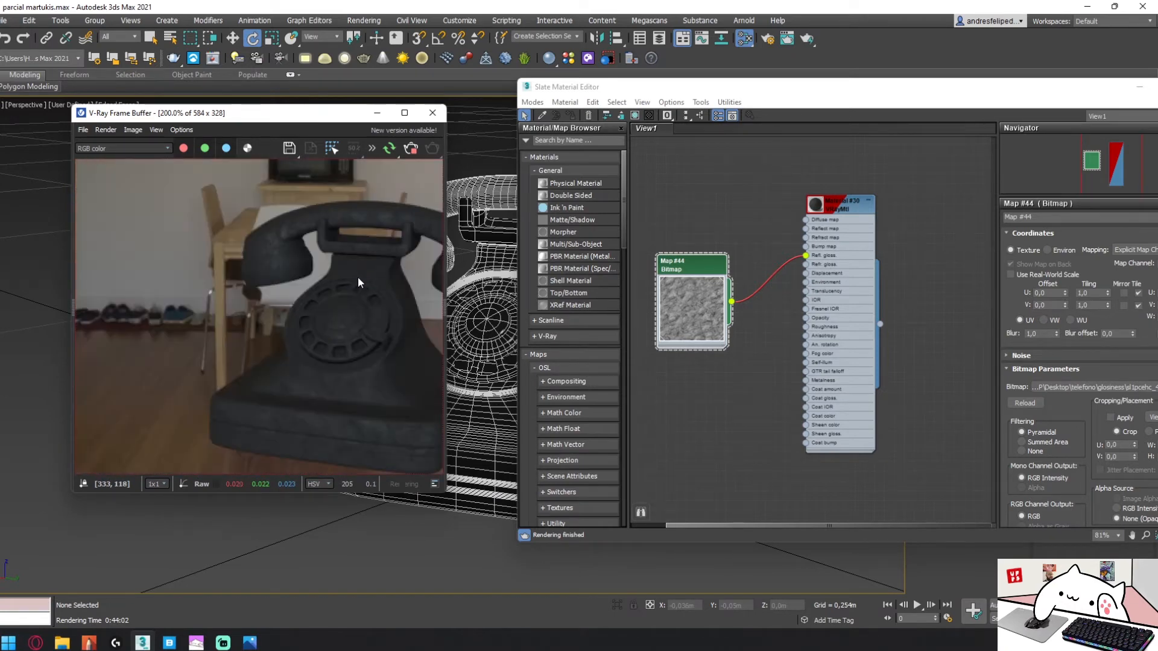
{"action": "middle_click_drag", "start_coordinate": [357, 276], "coordinate": [300, 274]}
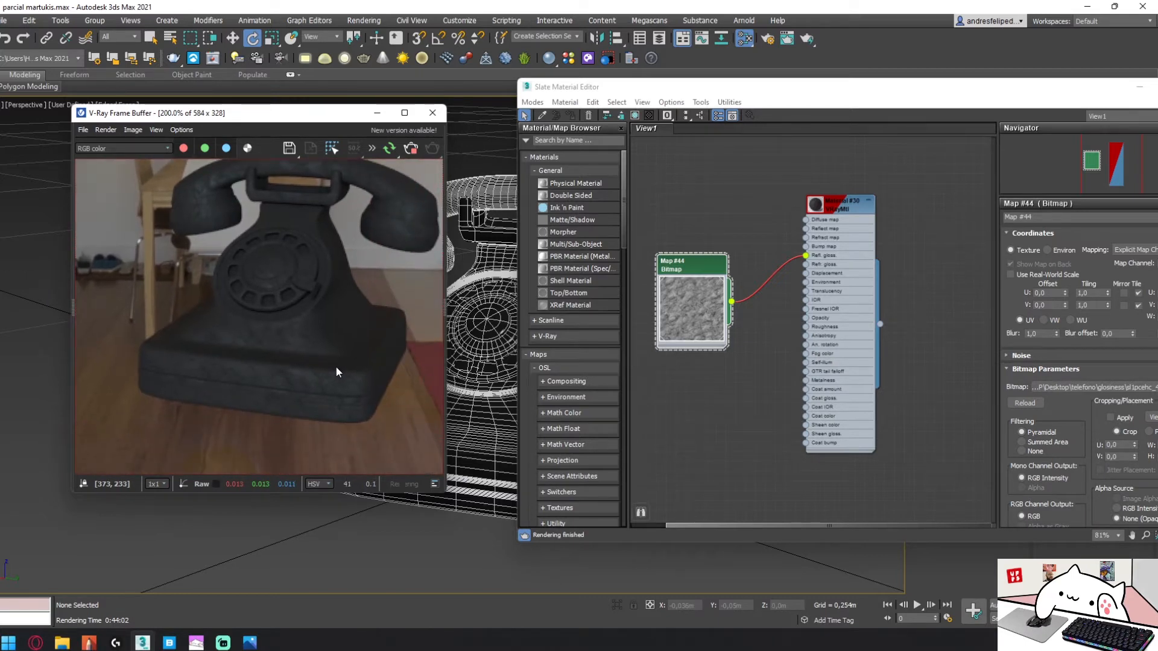
{"action": "middle_click_drag", "start_coordinate": [335, 367], "coordinate": [299, 379]}
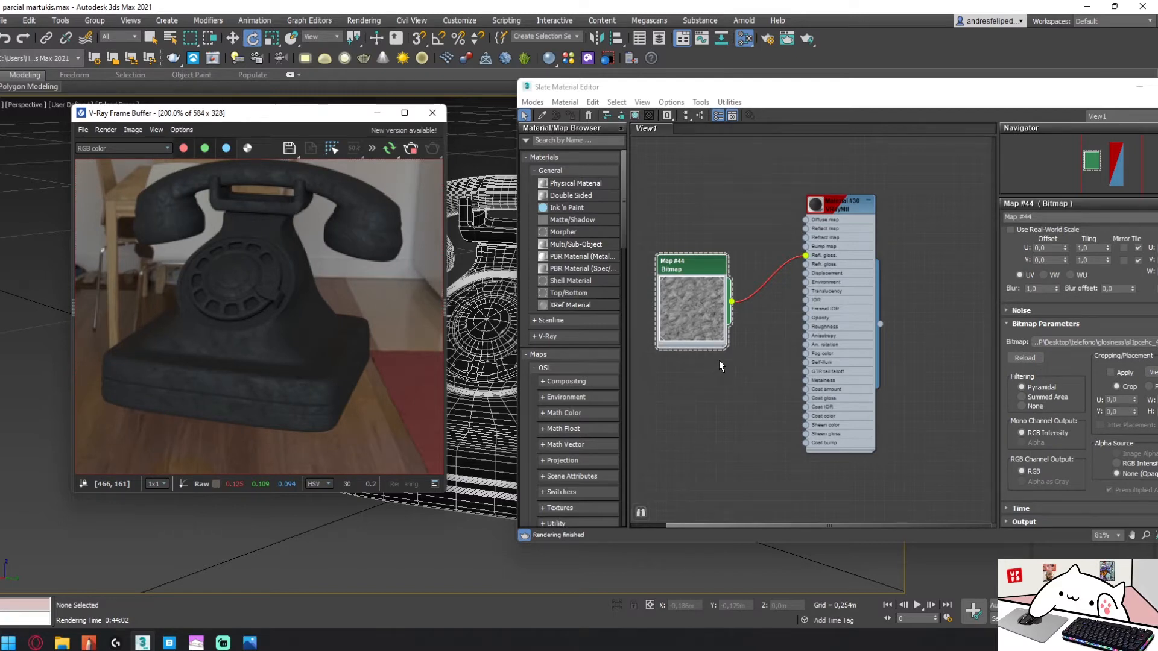
- Enable the color map in the glossiness bitmap's output settings and add a point near the middle of its curve
{"action": "left_click", "coordinate": [1008, 521]}
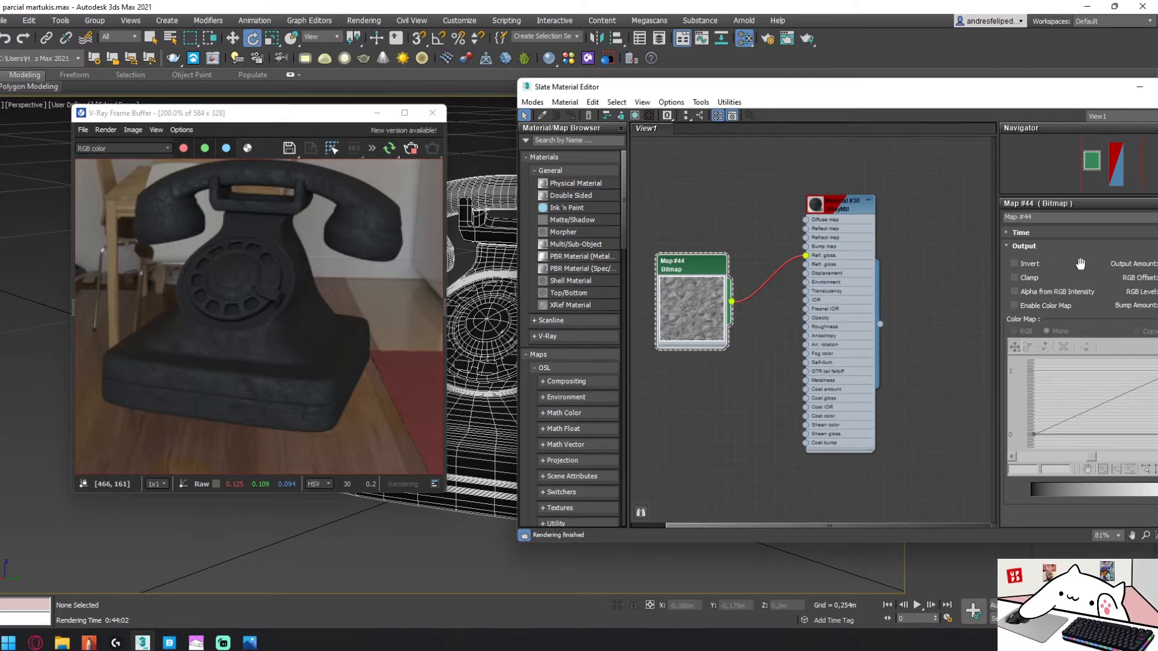
{"action": "left_click_drag", "start_coordinate": [1047, 86], "coordinate": [938, 82]}
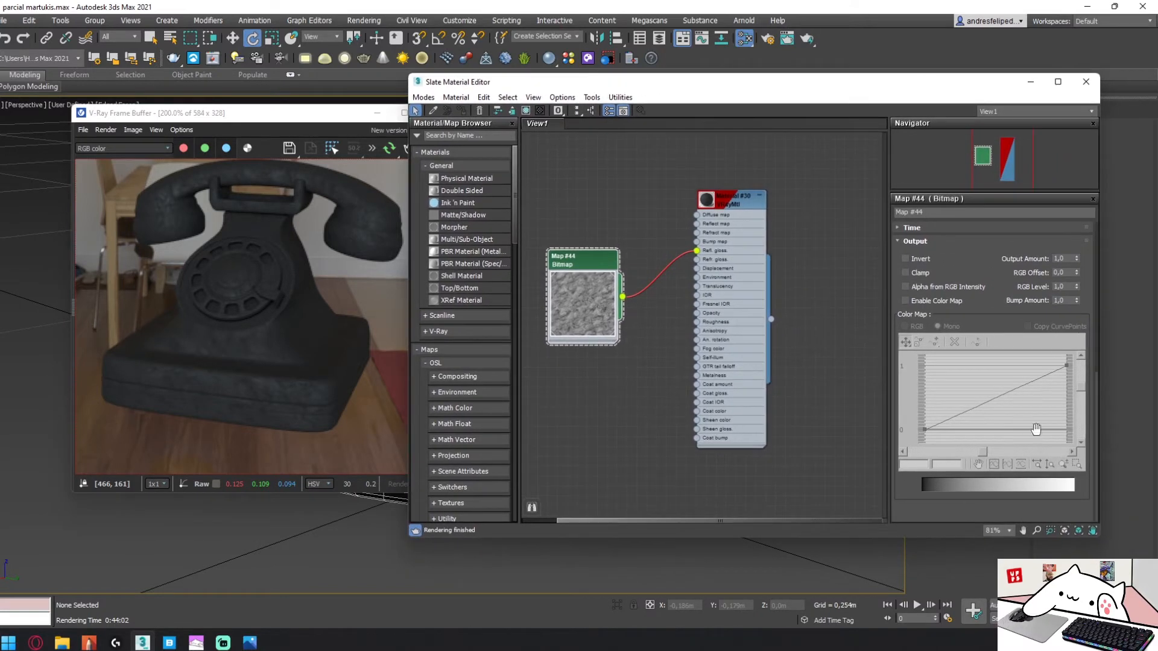
{"action": "left_click", "coordinate": [961, 302]}
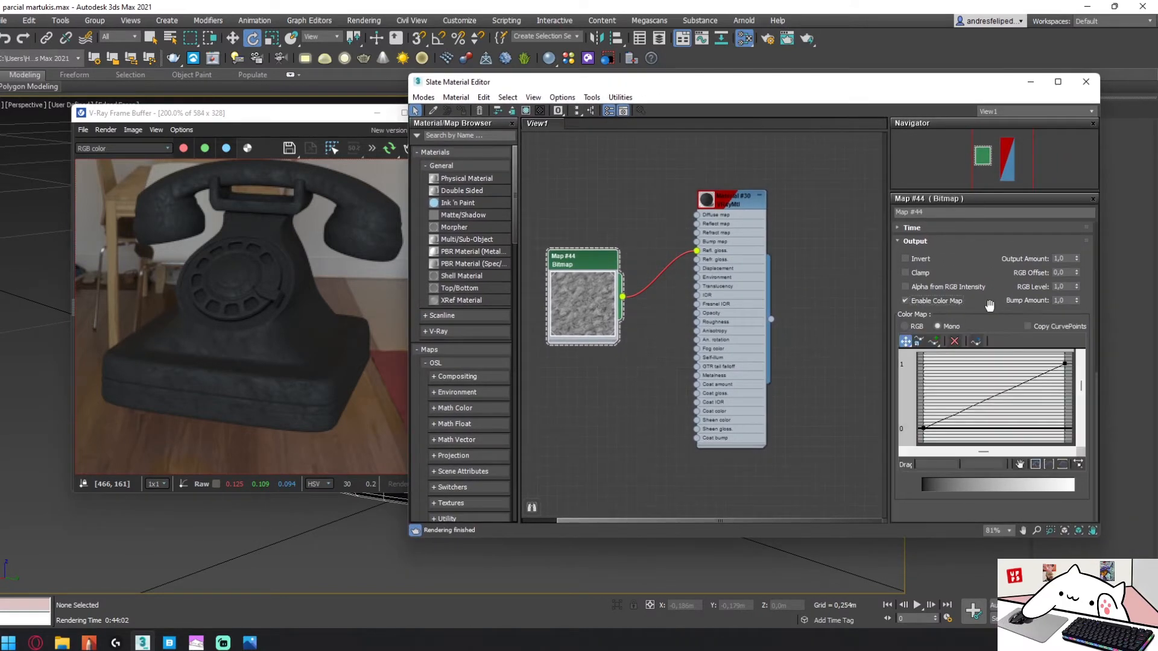
{"action": "left_click", "coordinate": [934, 342]}
{"action": "left_click", "coordinate": [991, 397]}
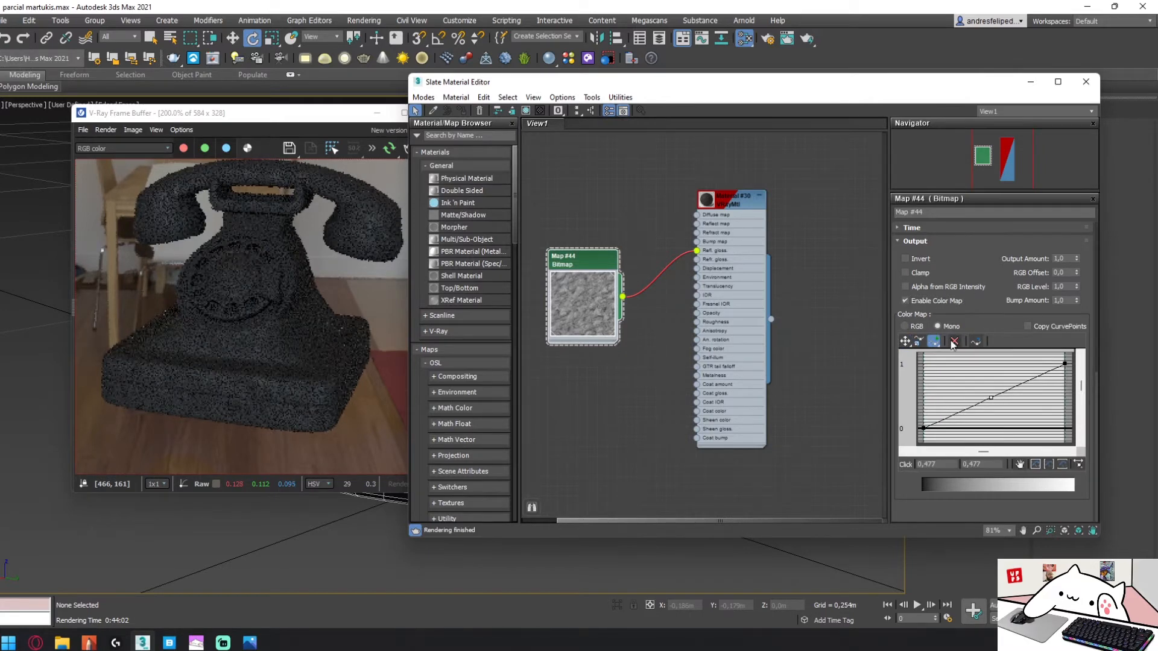
- Move the new curve point up to about 0,382 and 0,815, and invert the bitmap's output
{"action": "left_click", "coordinate": [906, 341]}
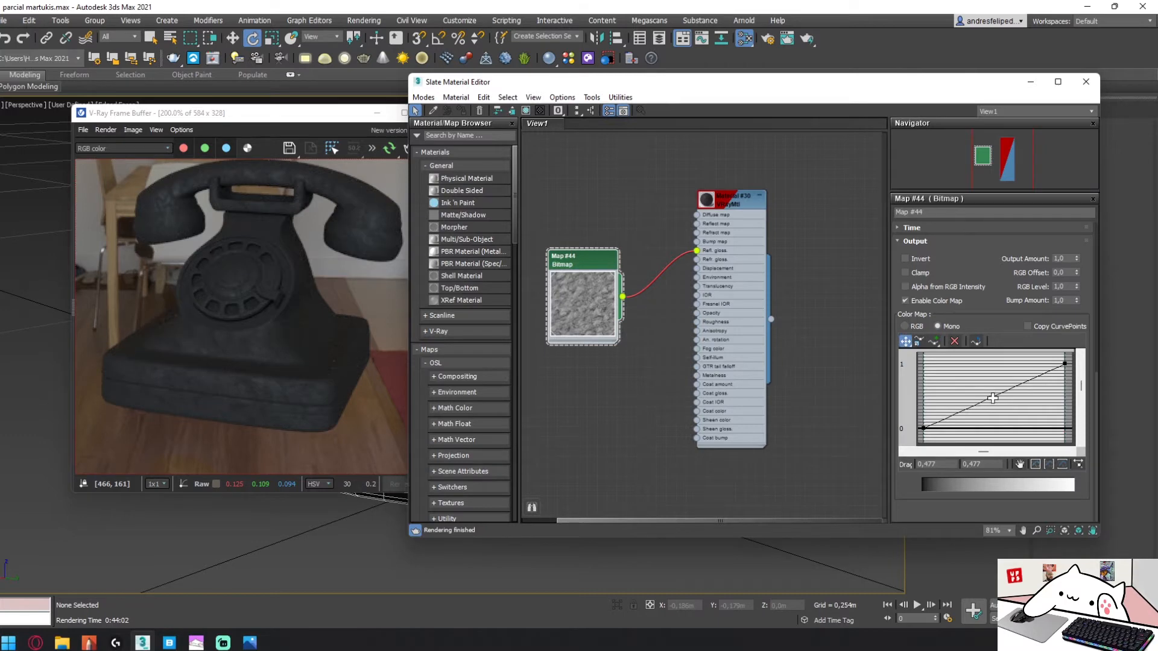
{"action": "left_click_drag", "start_coordinate": [993, 398], "coordinate": [972, 377]}
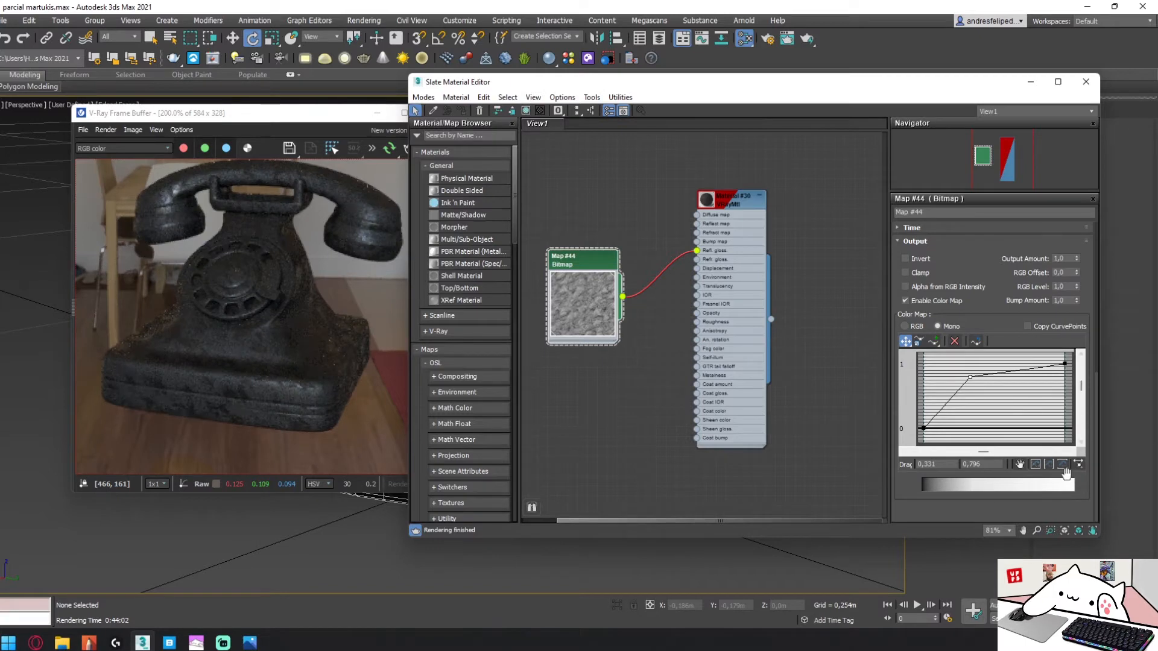
{"action": "mouse_move", "coordinate": [970, 377]}
{"action": "left_mouse_down"}
{"action": "mouse_move", "coordinate": [1035, 421]}
{"action": "mouse_move", "coordinate": [978, 376]}
{"action": "mouse_move", "coordinate": [962, 392]}
{"action": "mouse_move", "coordinate": [977, 376]}
{"action": "left_mouse_up"}
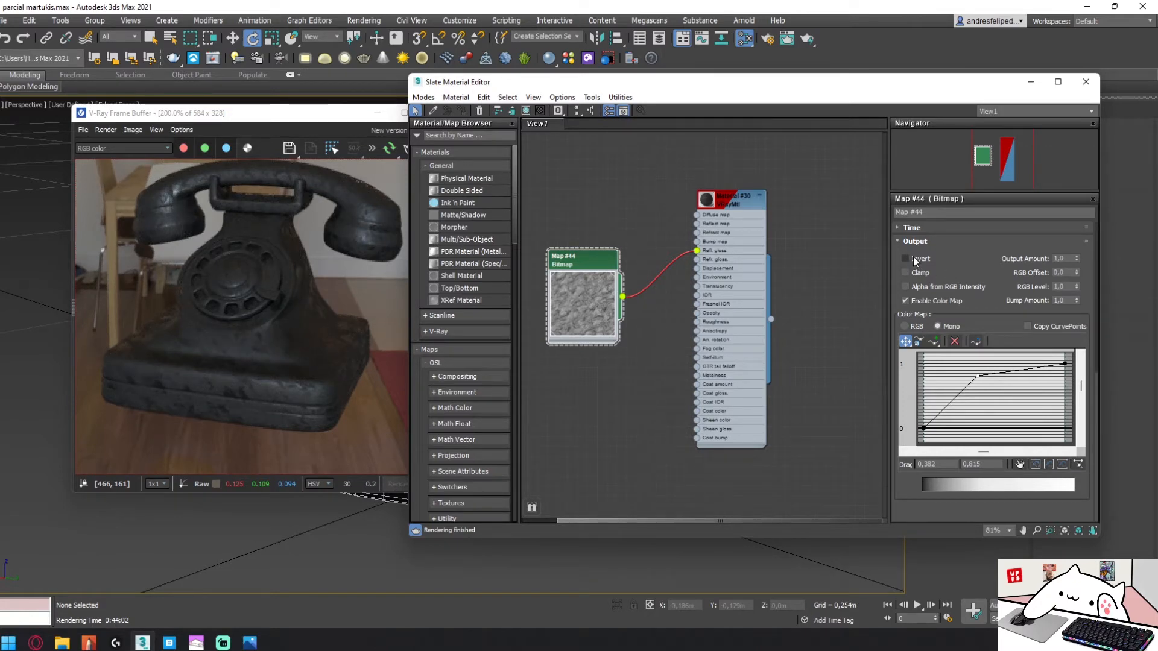
{"action": "left_click", "coordinate": [913, 257]}
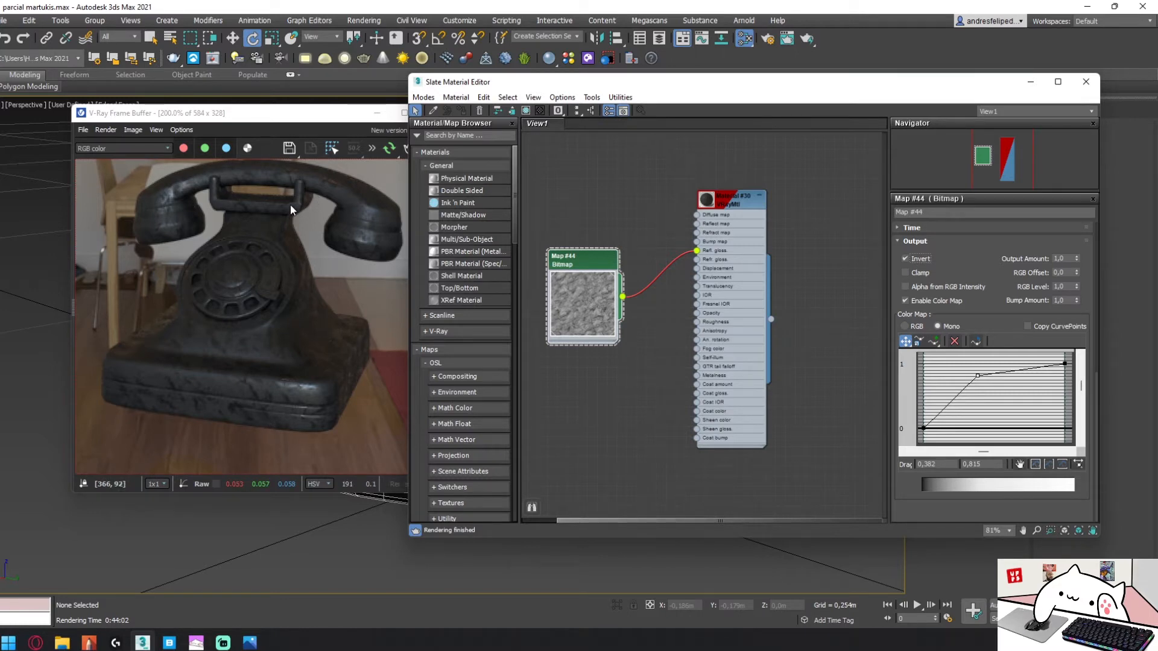
- Collapse the glossiness bitmap node and add an OSL Noise map, collapsed and placed just above it
{"action": "double_click", "coordinate": [606, 273]}
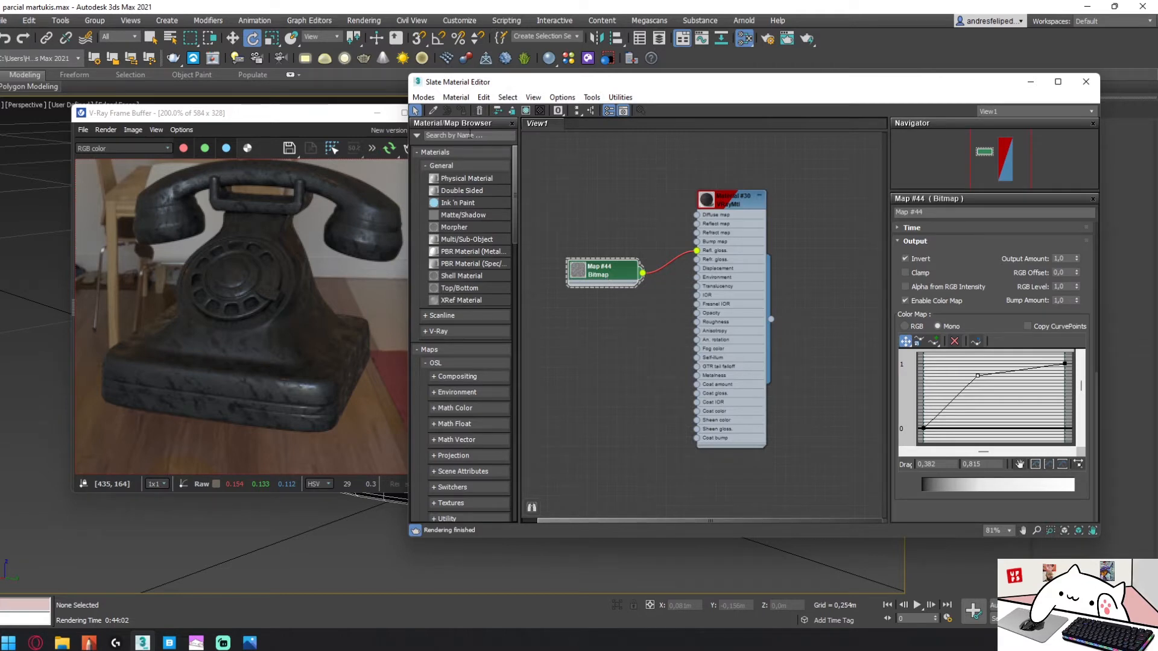
{"action": "left_click", "coordinate": [470, 135]}
{"action": "type", "text": "noise"}
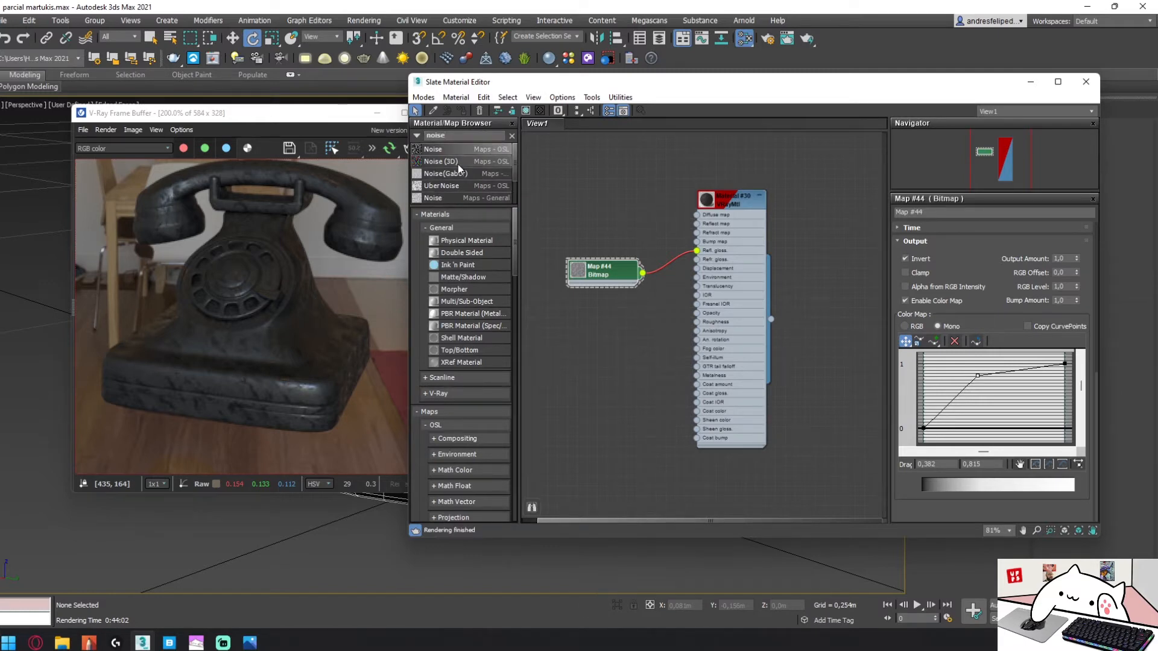
{"action": "left_click_drag", "start_coordinate": [442, 155], "coordinate": [579, 179]}
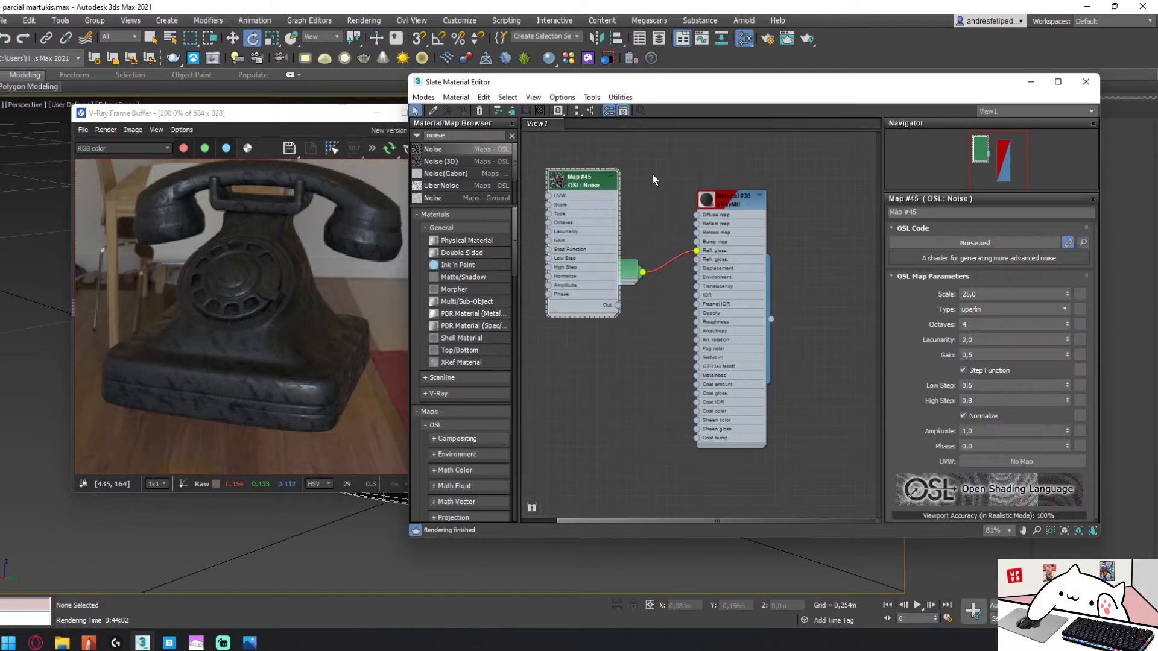
{"action": "left_click", "coordinate": [612, 179]}
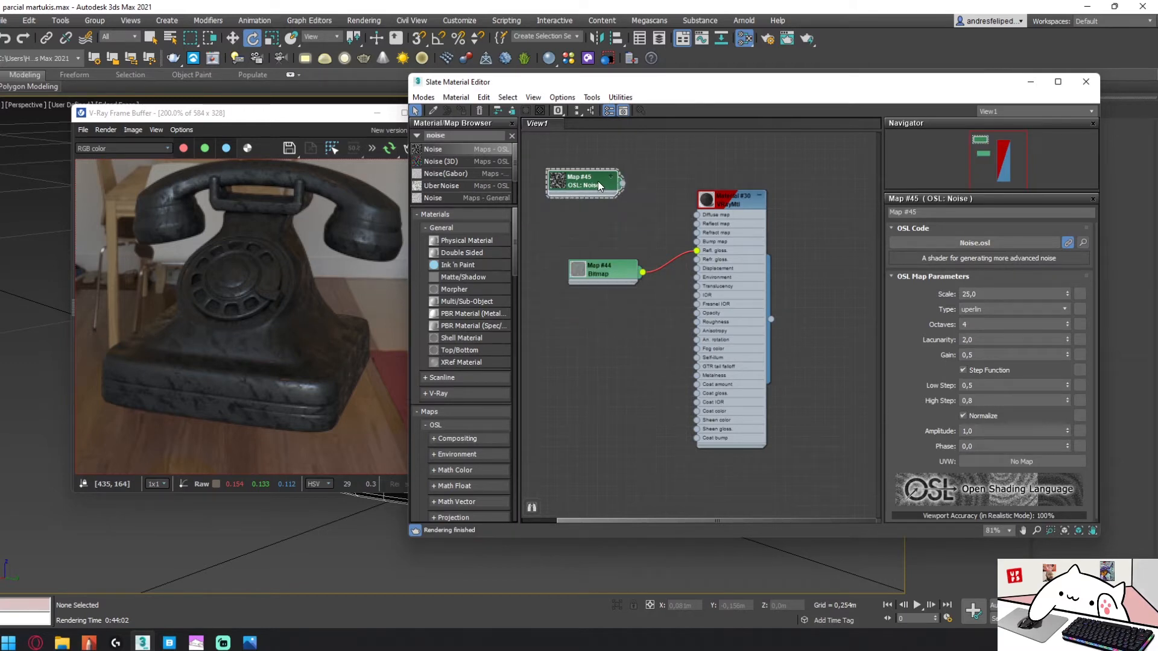
{"action": "left_click_drag", "start_coordinate": [609, 184], "coordinate": [614, 216]}
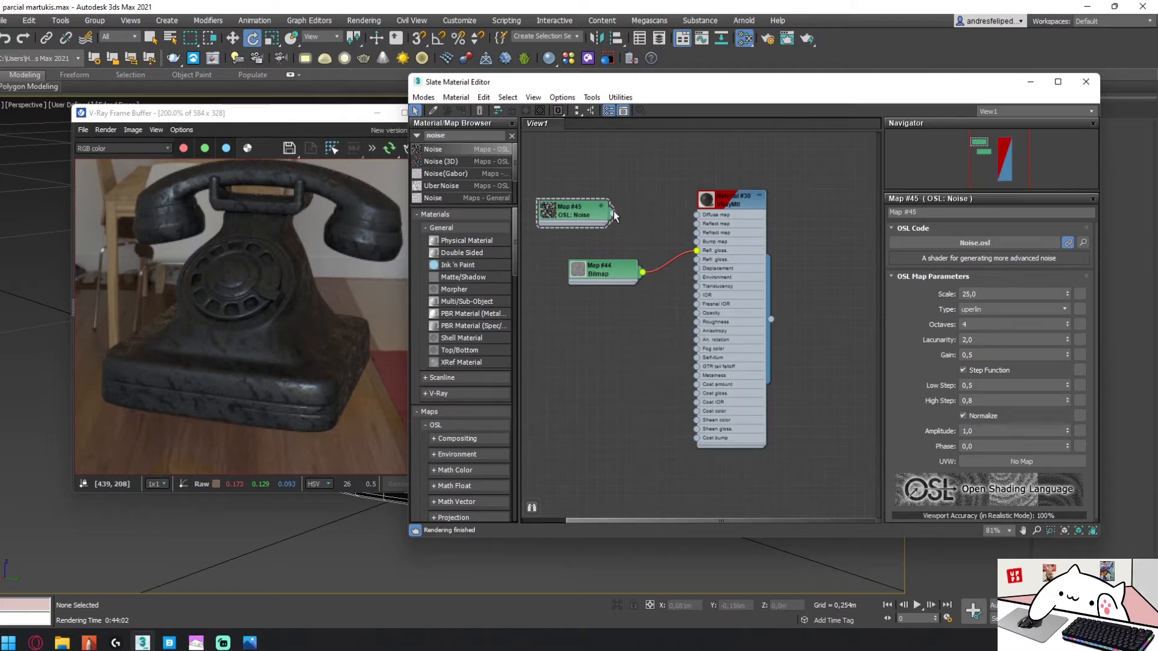
- Preview the OSL Noise through the material's Diffuse map and set the noise scale to 0,05
{"action": "left_click_drag", "start_coordinate": [614, 215], "coordinate": [696, 215]}
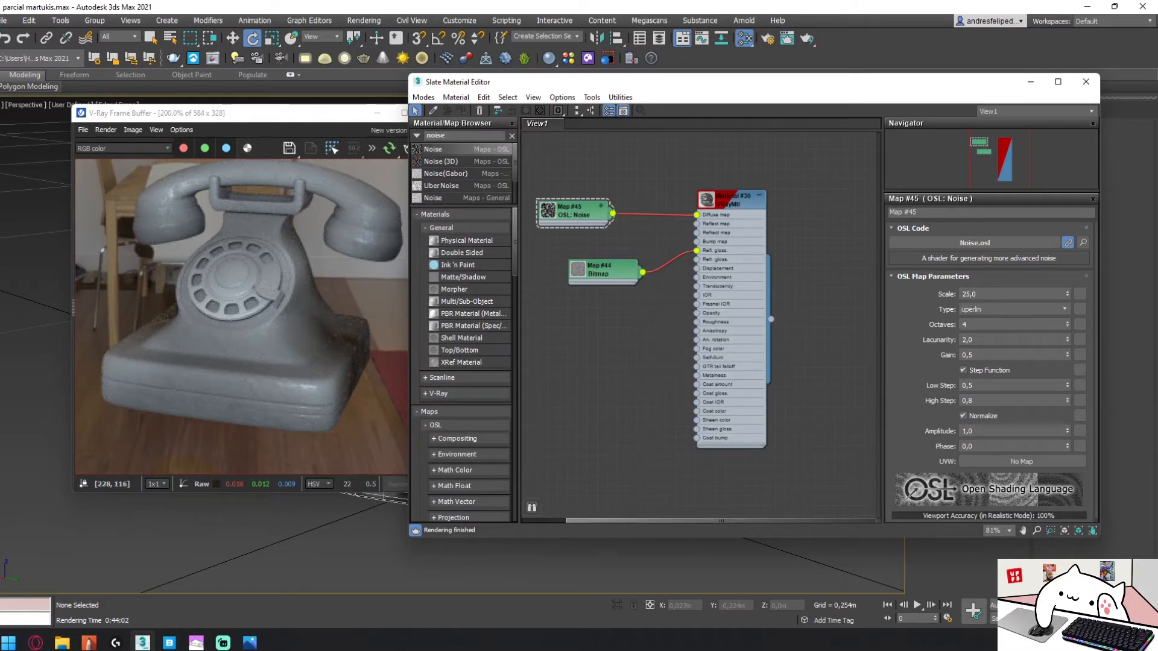
{"action": "left_click", "coordinate": [989, 294]}
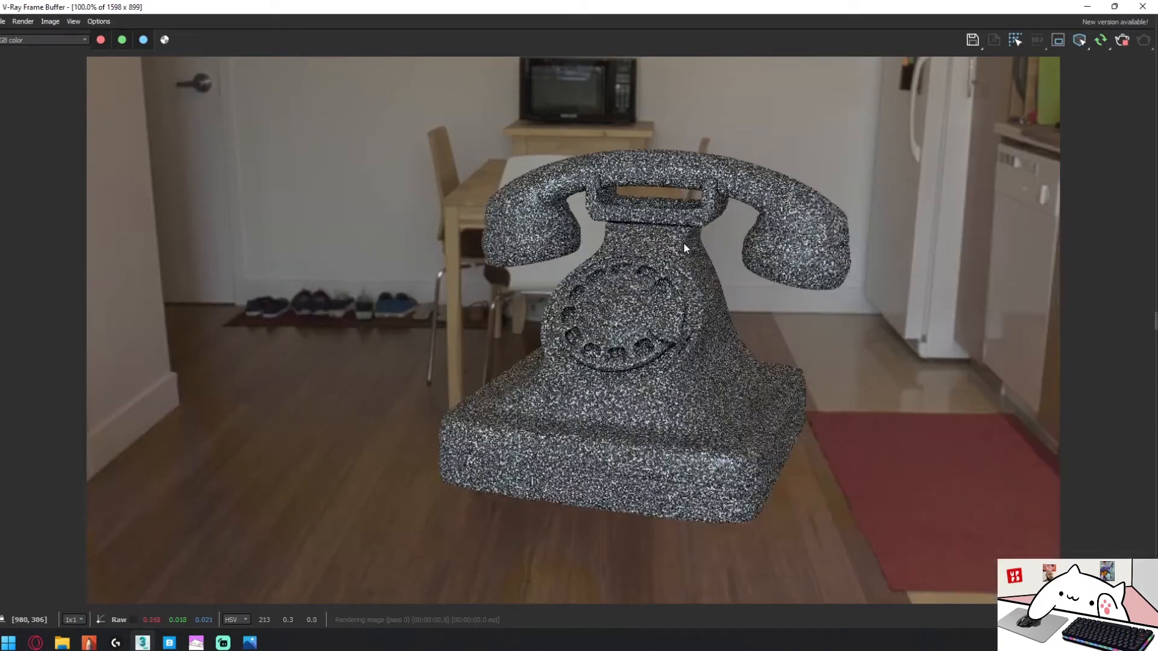
{"action": "scroll", "coordinate": [607, 393], "scroll_direction": "up", "scroll_amount": 1}
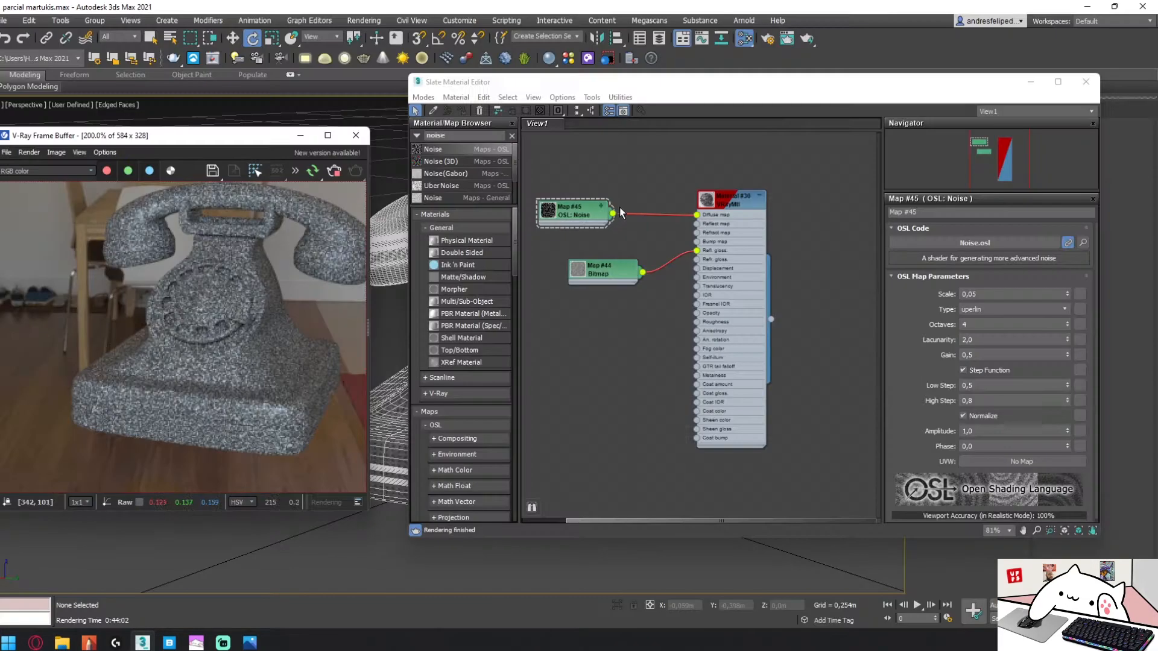
- Move the noise connection from Diffuse map to Bump map and set the VRayMtl's bump amount to 100
{"action": "left_click_drag", "start_coordinate": [707, 250], "coordinate": [699, 241]}
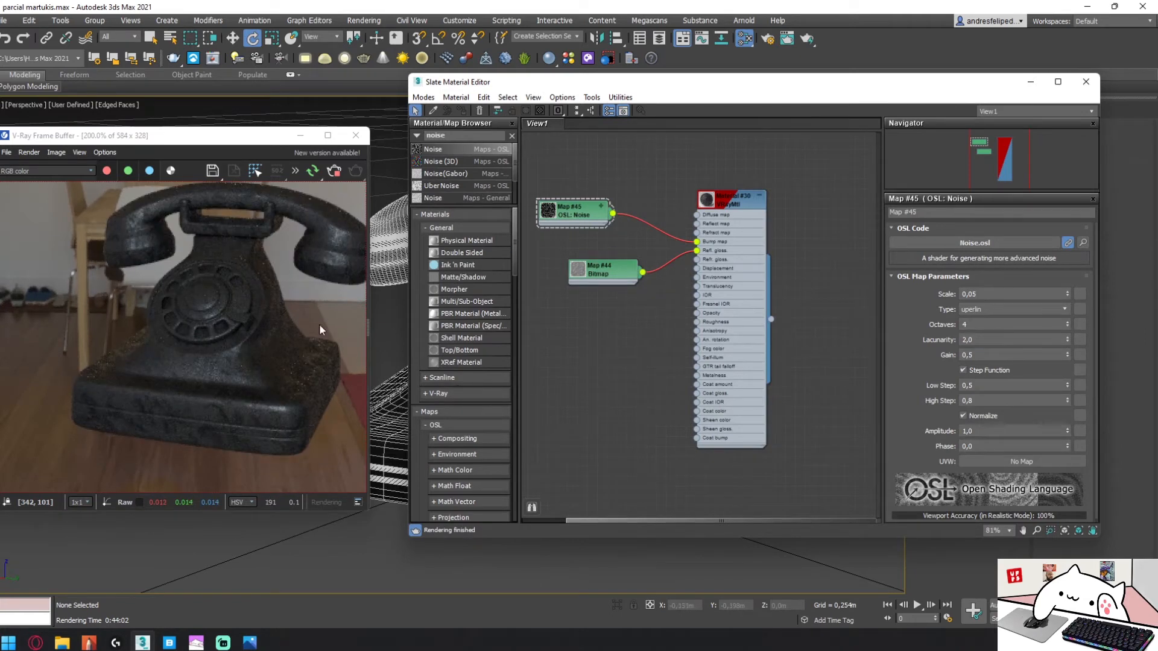
{"action": "left_click", "coordinate": [720, 198]}
{"action": "double_click", "coordinate": [724, 201]}
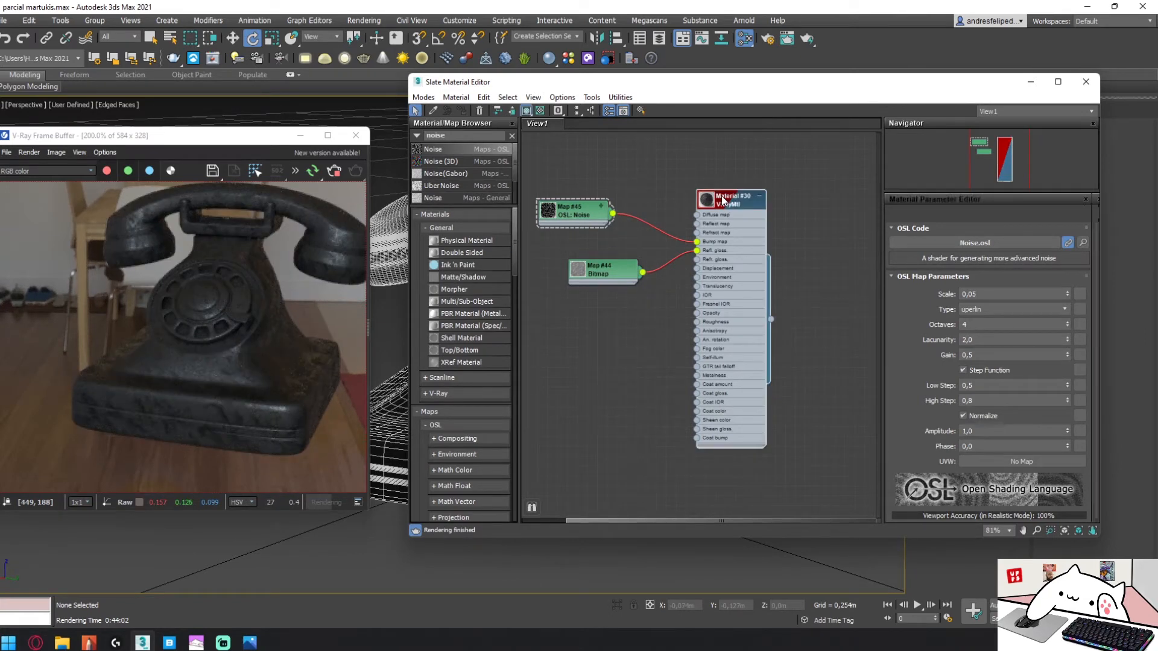
{"action": "double_click", "coordinate": [1065, 253]}
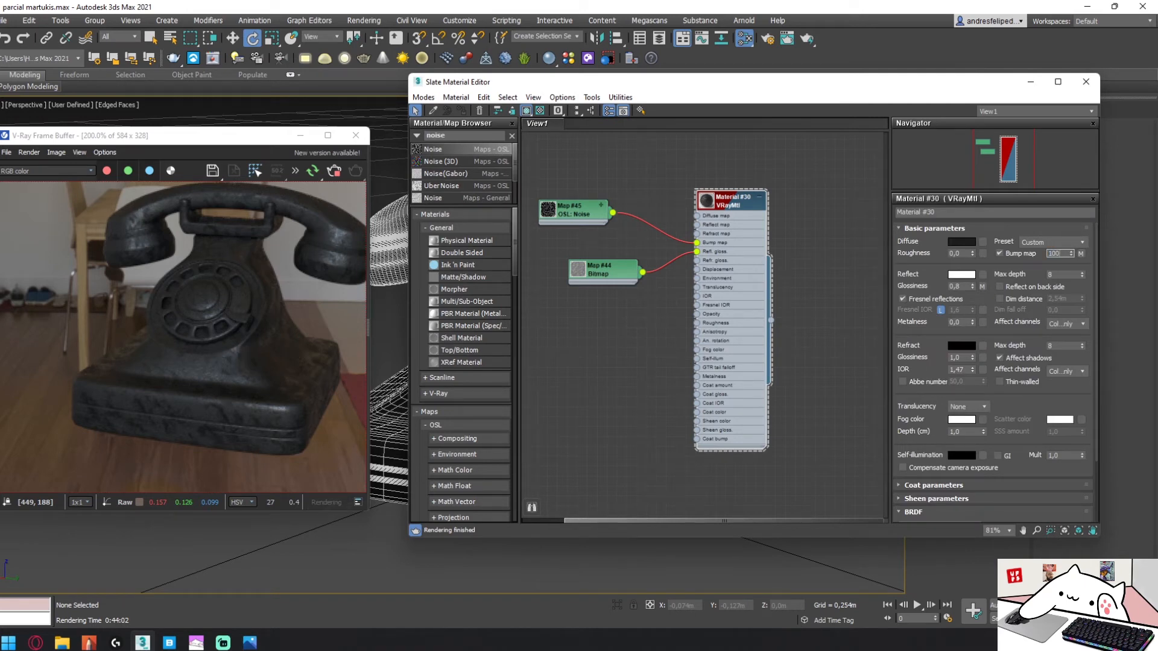
{"action": "type", "text": "100"}
{"action": "key", "text": "Return"}
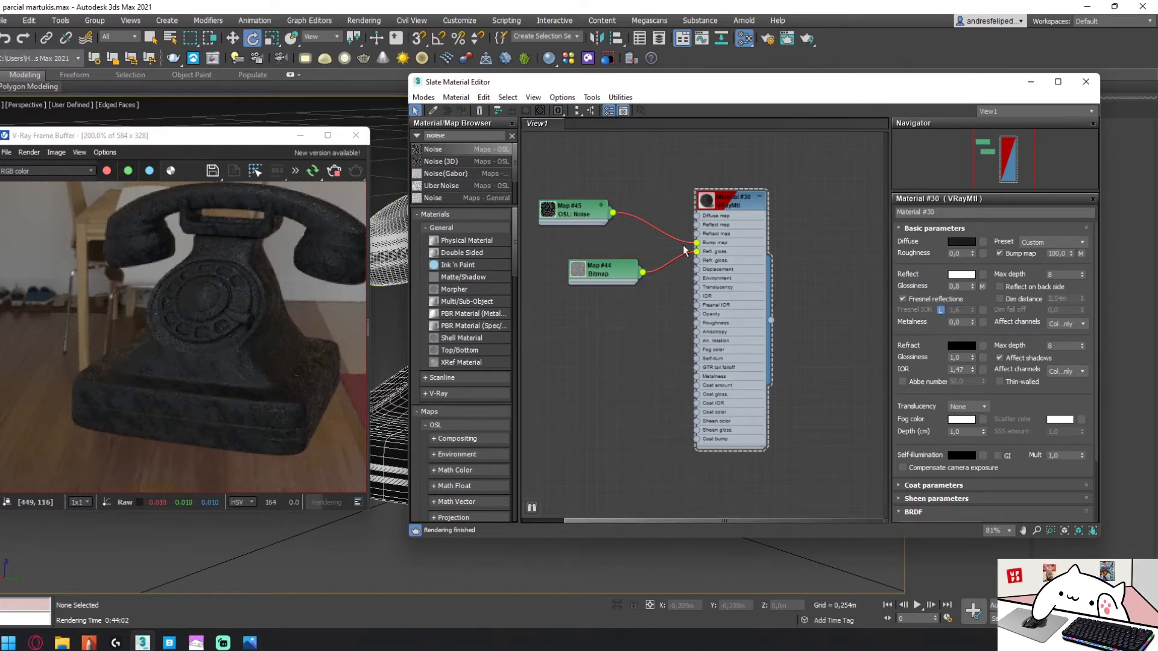
- Insert an Output map between the OSL Noise map and the VRayMtl's Bump map input
{"action": "scroll", "coordinate": [125, 396], "scroll_direction": "up", "scroll_amount": 2}
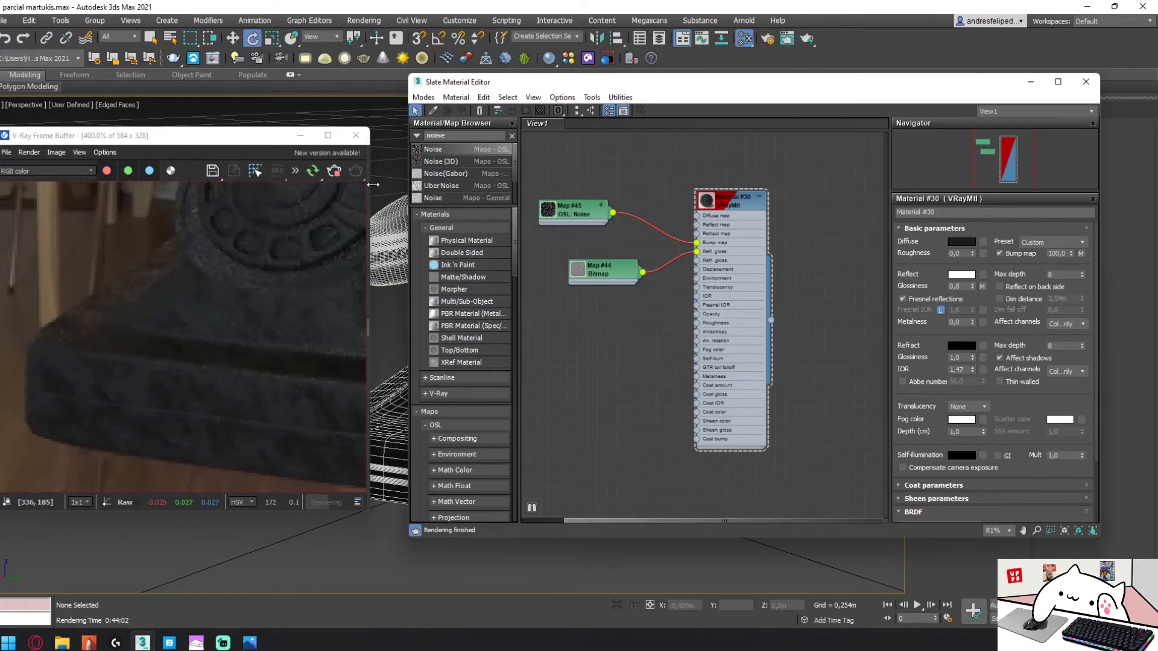
{"action": "left_click", "coordinate": [328, 135]}
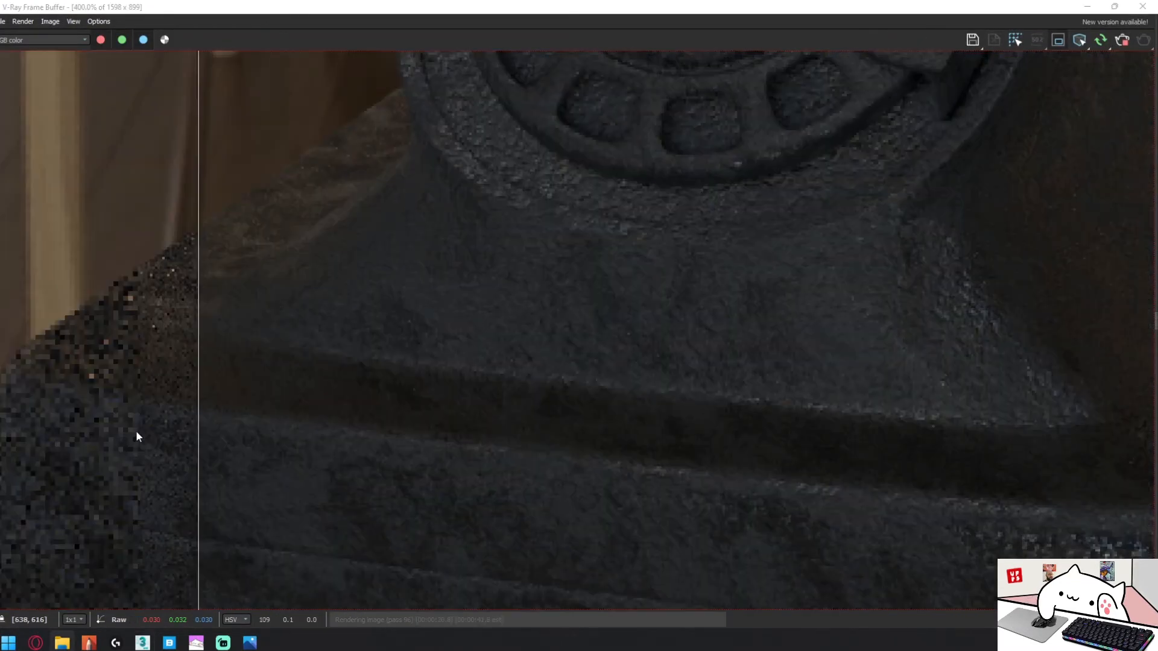
{"action": "scroll", "coordinate": [550, 508], "scroll_direction": "down", "scroll_amount": 2}
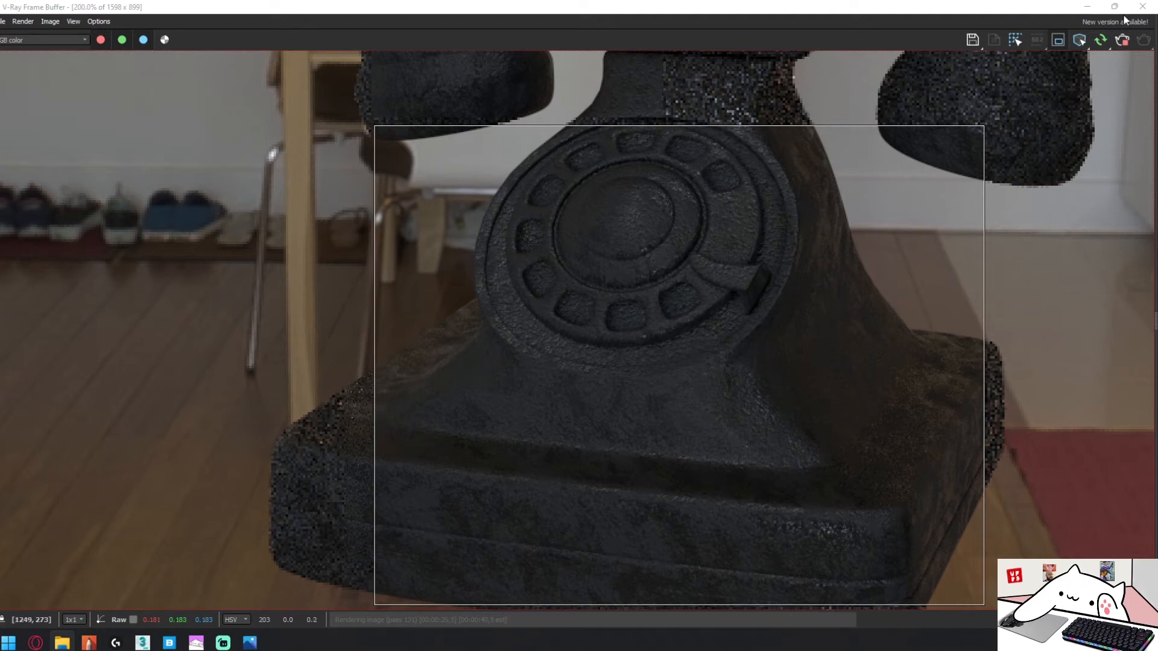
{"action": "left_click", "coordinate": [1087, 6]}
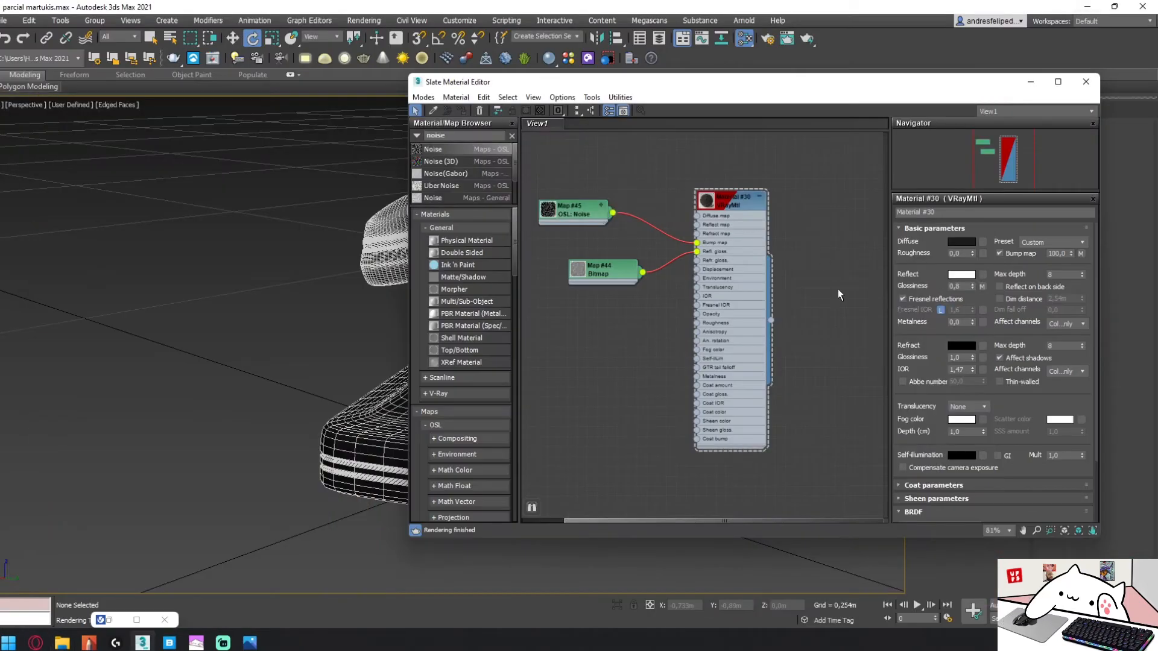
{"action": "left_click_drag", "start_coordinate": [581, 217], "coordinate": [563, 219]}
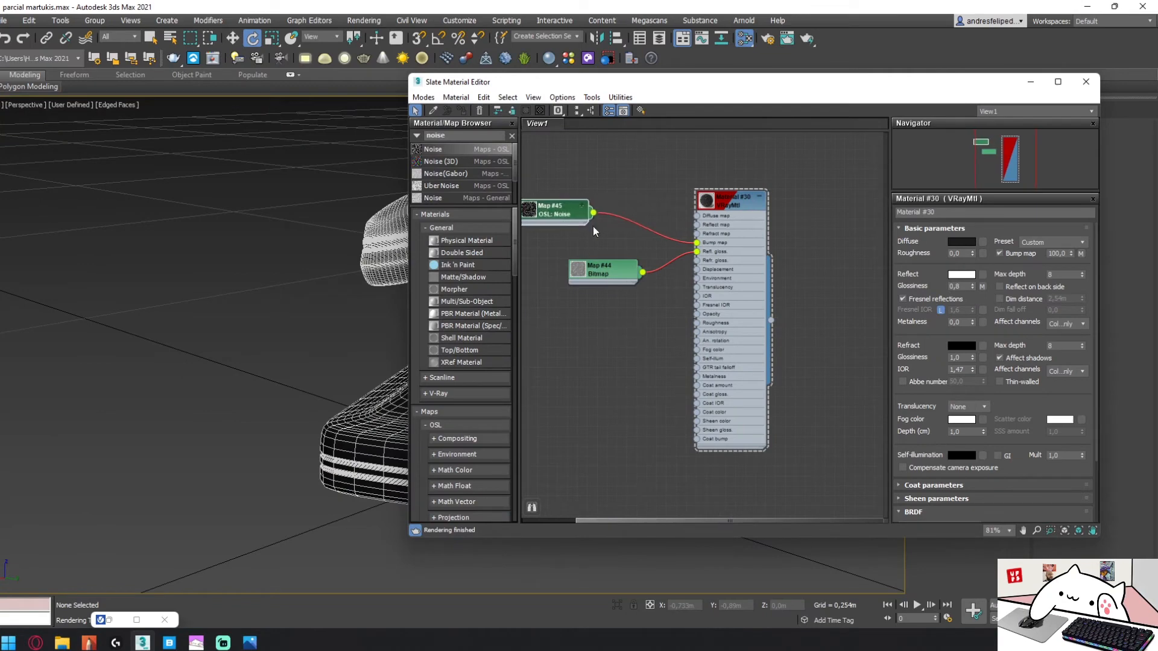
{"action": "right_click", "coordinate": [618, 239]}
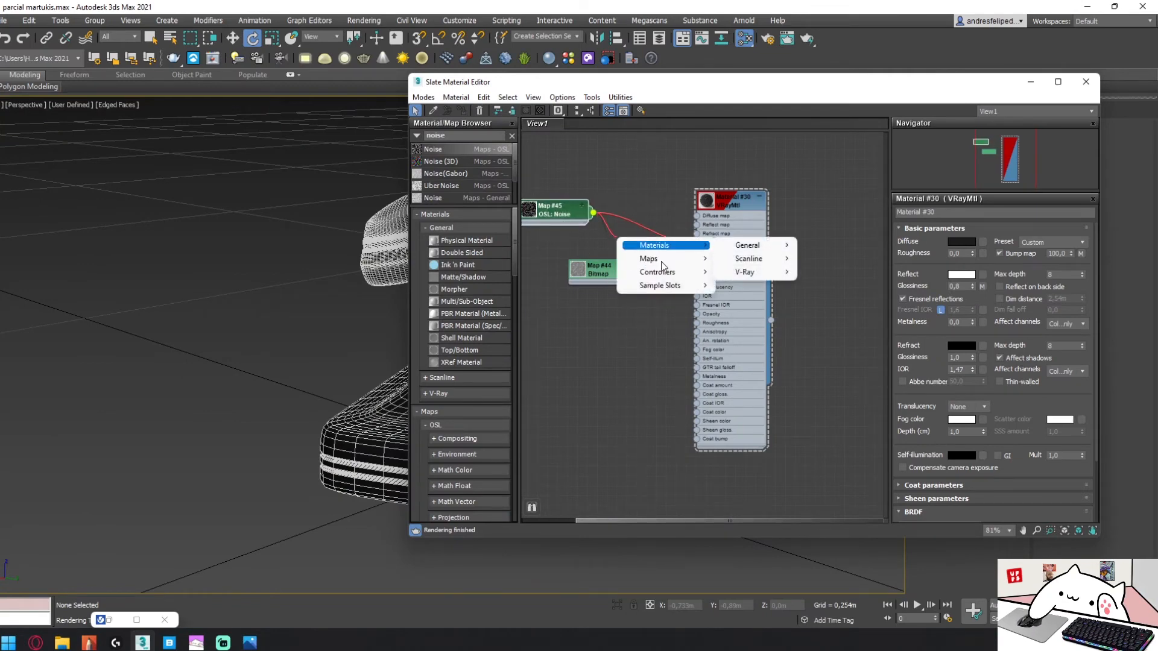
{"action": "key", "text": "Escape"}
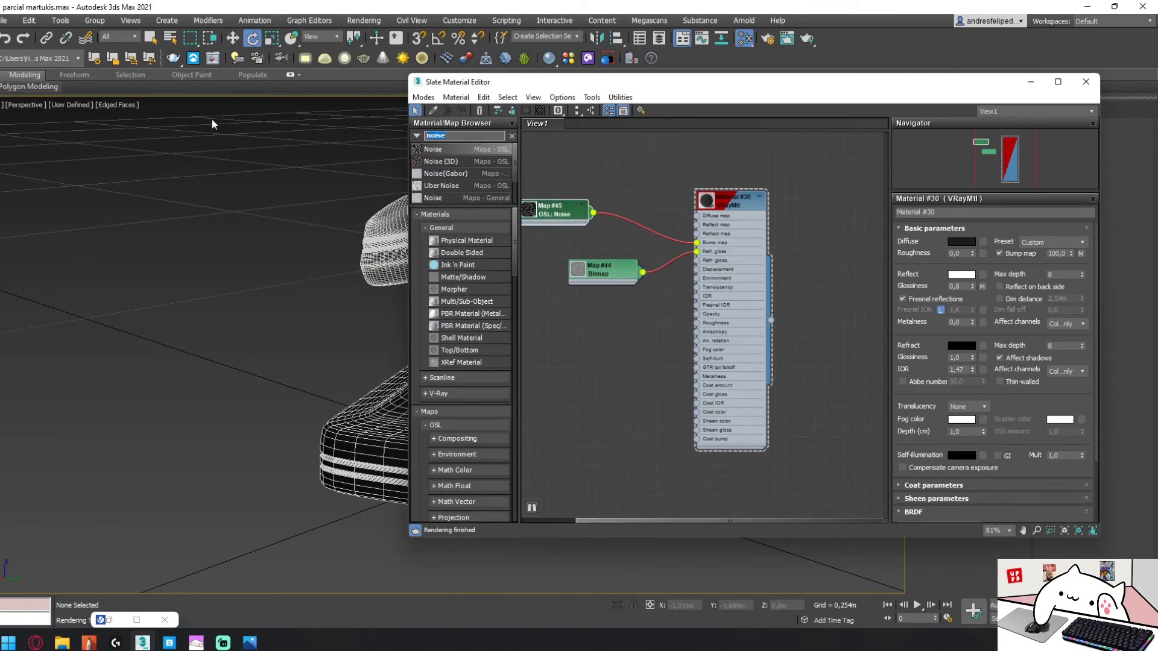
{"action": "type", "text": "output"}
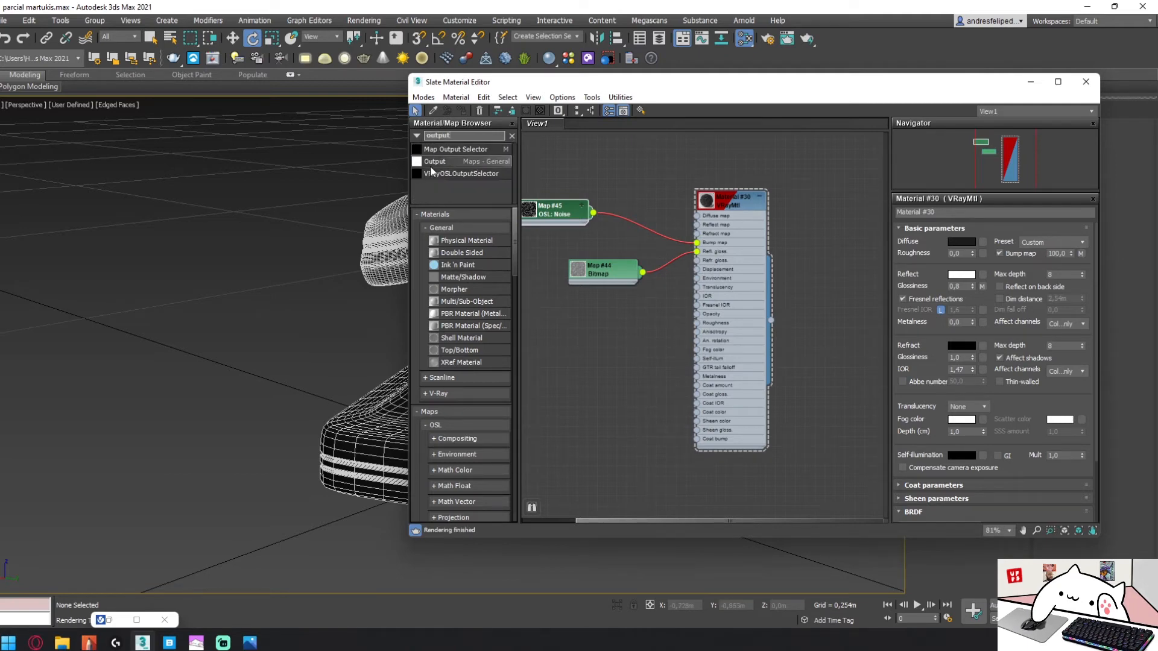
{"action": "left_click_drag", "start_coordinate": [435, 161], "coordinate": [608, 216]}
{"action": "left_click_drag", "start_coordinate": [683, 209], "coordinate": [697, 242]}
{"action": "left_click_drag", "start_coordinate": [641, 203], "coordinate": [631, 222]}
{"action": "left_click_drag", "start_coordinate": [564, 208], "coordinate": [555, 218]}
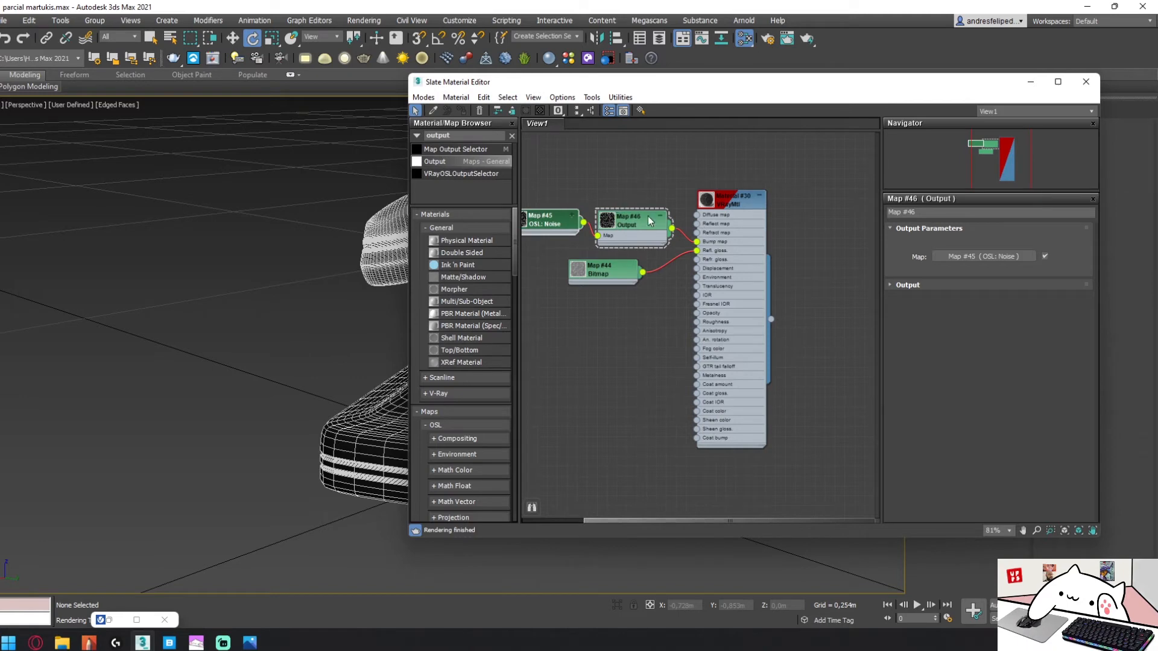
- Invert the Output map's result and enable its color map
{"action": "left_click", "coordinate": [902, 287]}
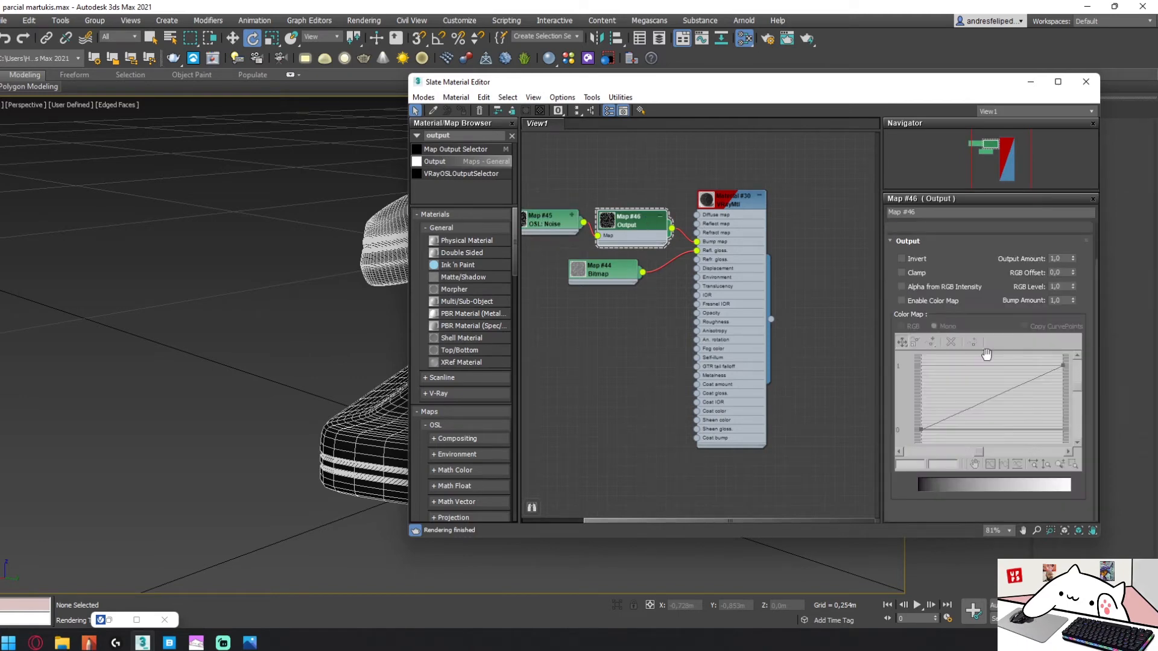
{"action": "left_click", "coordinate": [902, 258]}
{"action": "left_click", "coordinate": [909, 302]}
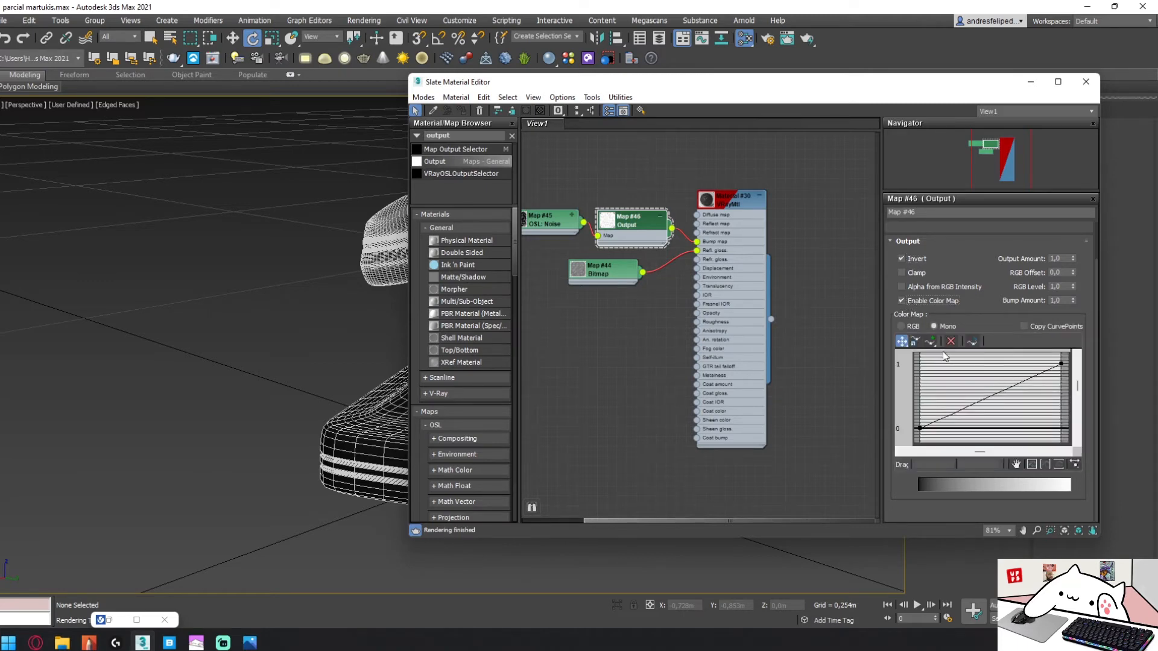
- Add a midpoint to the Output color map curve, pull it down toward the high end, and lower the end point to about 0,342
{"action": "left_click", "coordinate": [915, 341]}
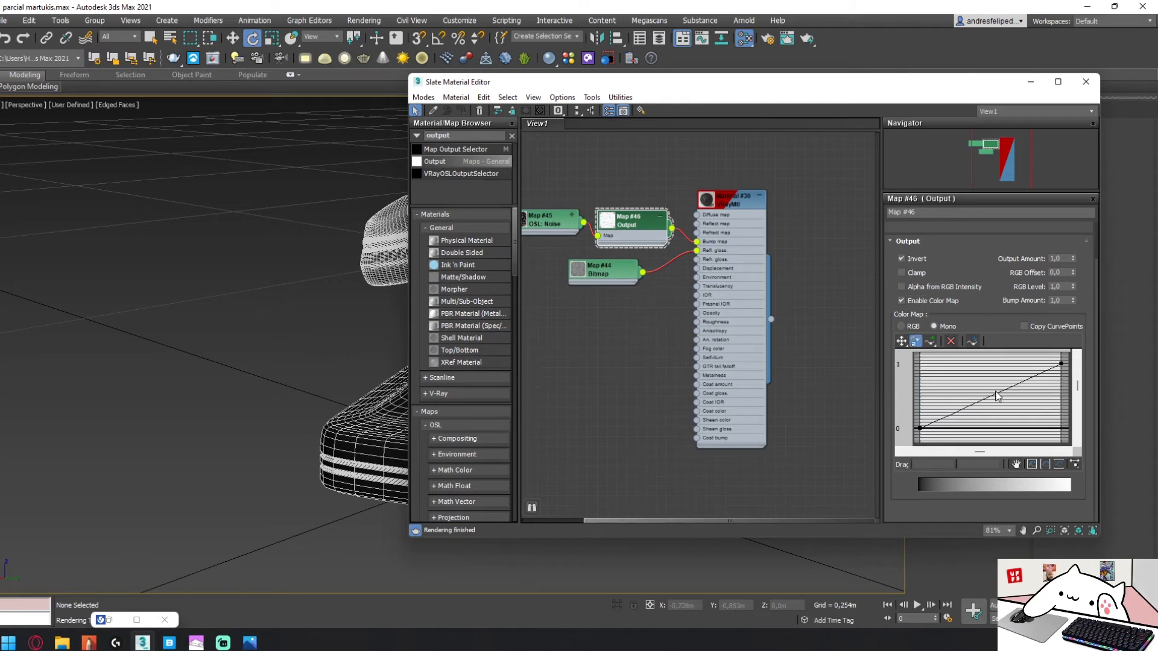
{"action": "left_click", "coordinate": [929, 342]}
{"action": "left_click", "coordinate": [995, 394]}
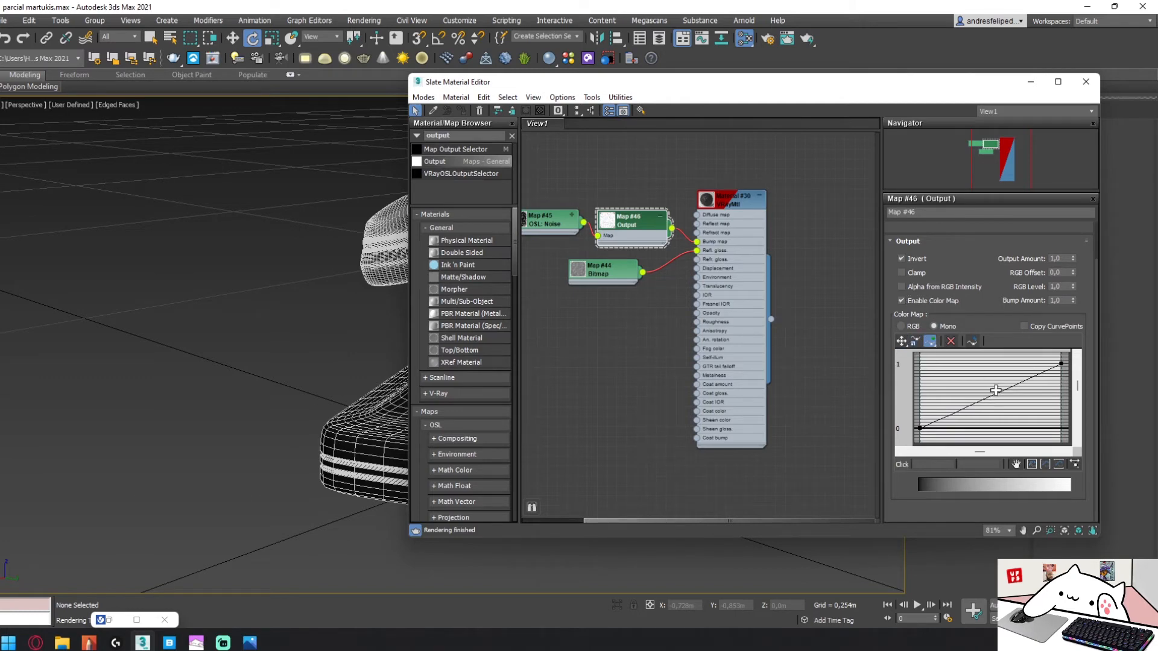
{"action": "left_click", "coordinate": [901, 341]}
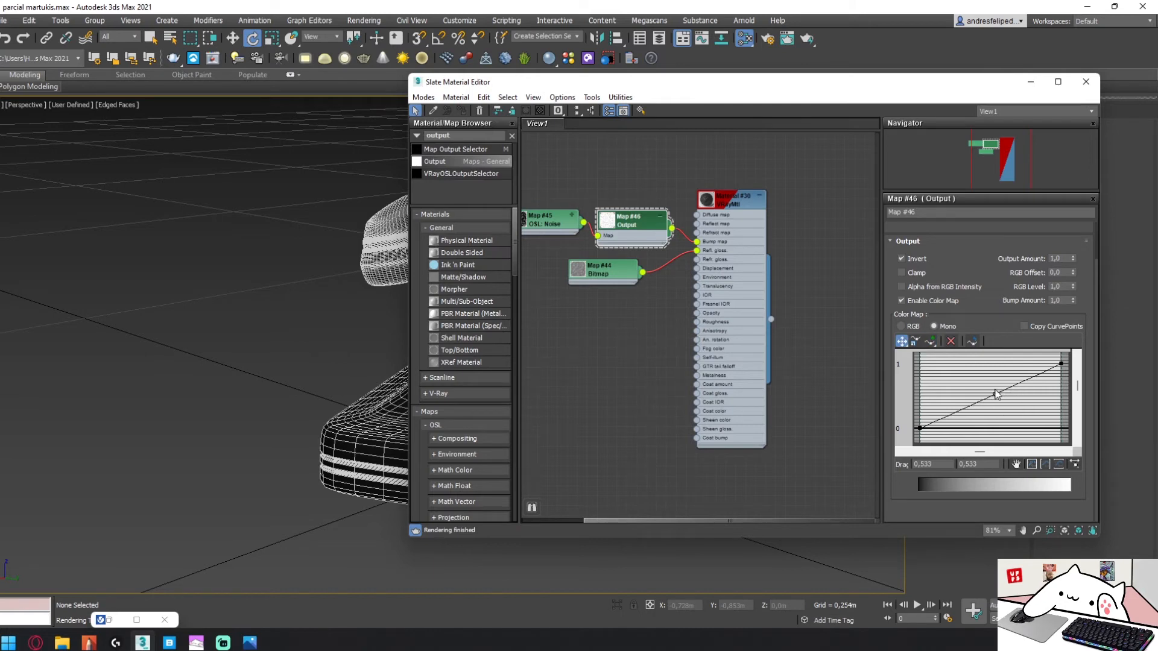
{"action": "left_click_drag", "start_coordinate": [996, 394], "coordinate": [1029, 415]}
{"action": "left_click", "coordinate": [1061, 364]}
{"action": "left_click_drag", "start_coordinate": [1062, 365], "coordinate": [1061, 407]}
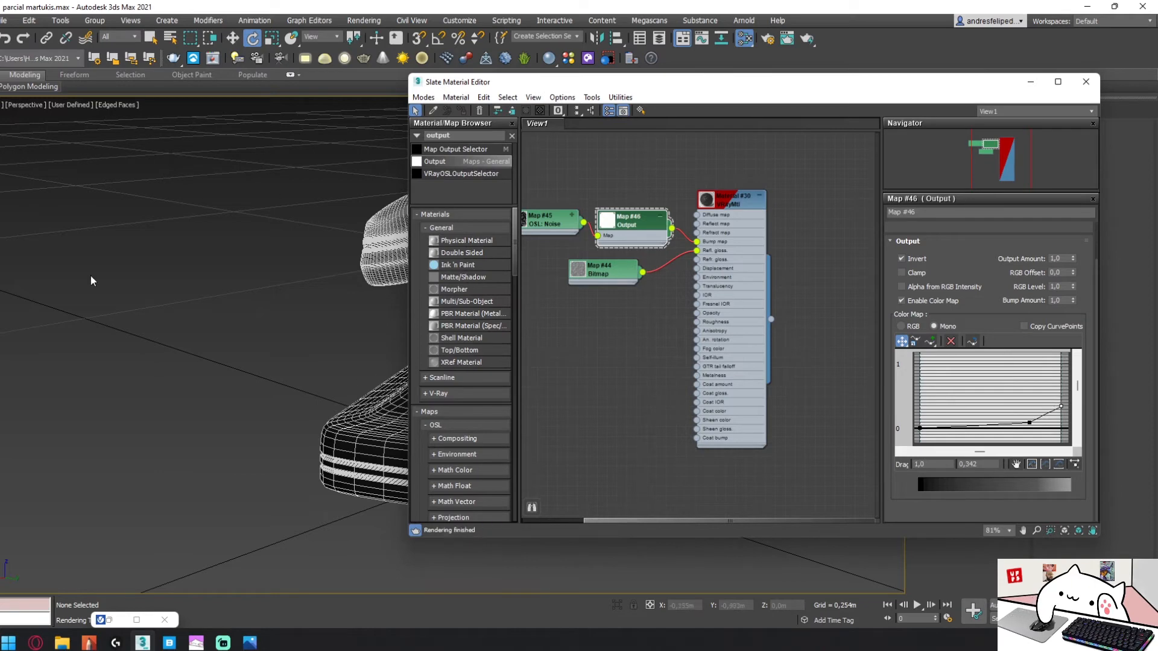
- Start the interactive render again and inspect the bump on the phone's base up close
{"action": "left_click", "coordinate": [110, 620]}
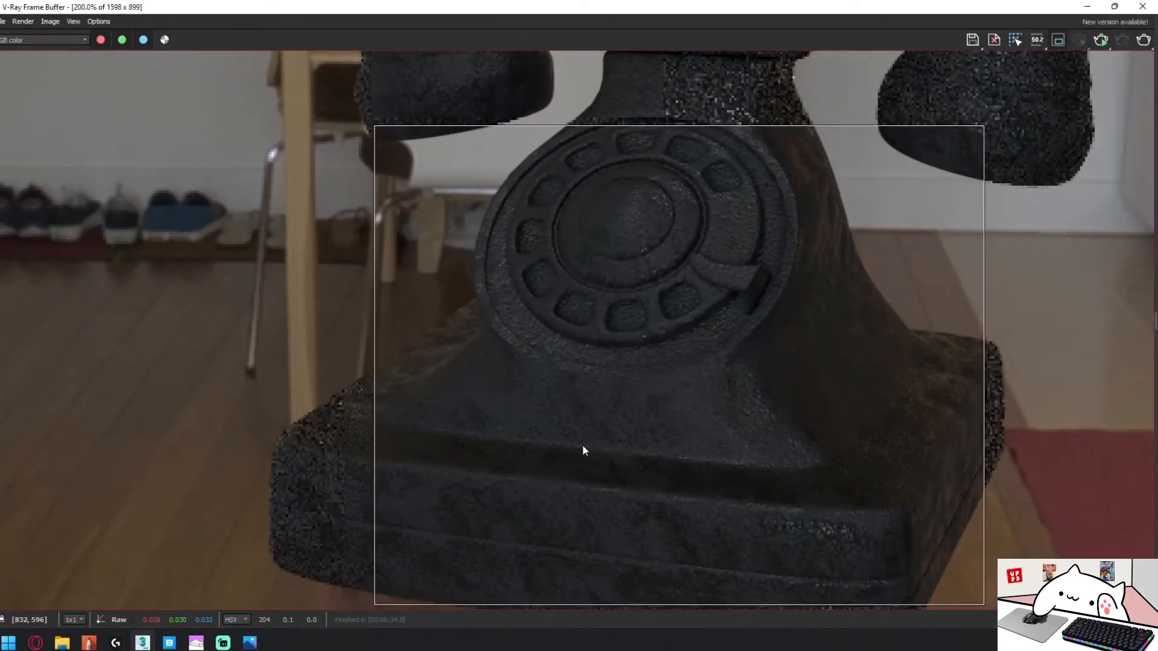
{"action": "left_click", "coordinate": [1101, 40]}
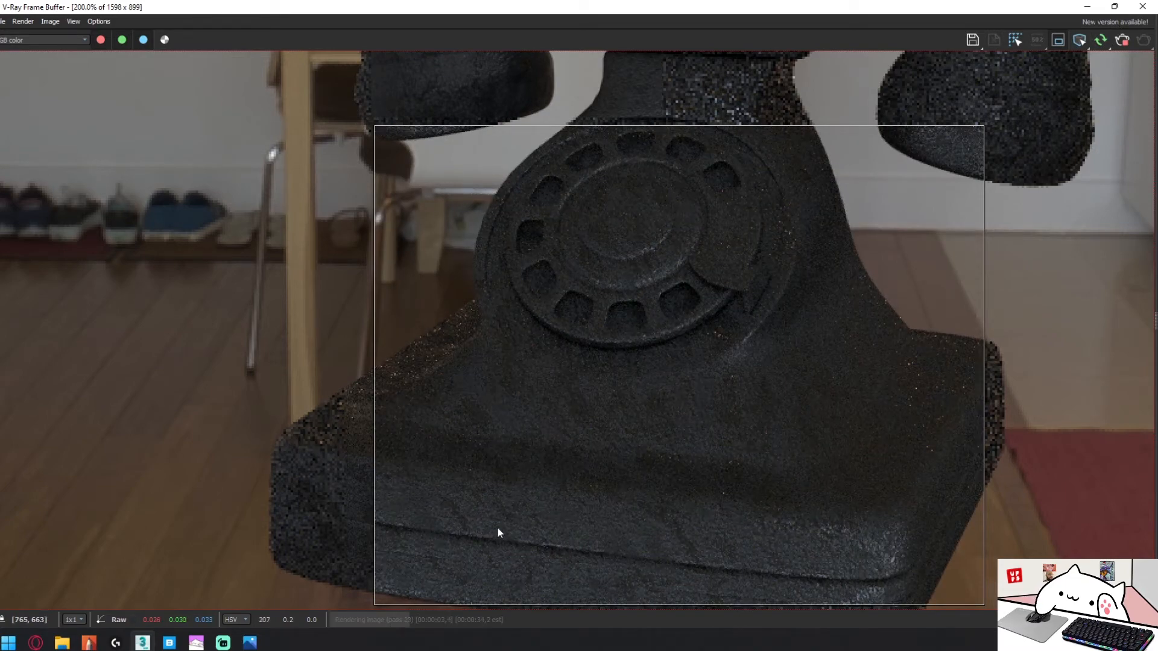
{"action": "scroll", "coordinate": [516, 542], "scroll_direction": "up", "scroll_amount": 2}
{"action": "middle_click_drag", "start_coordinate": [603, 511], "coordinate": [334, 295]}
{"action": "middle_click_drag", "start_coordinate": [719, 344], "coordinate": [491, 486]}
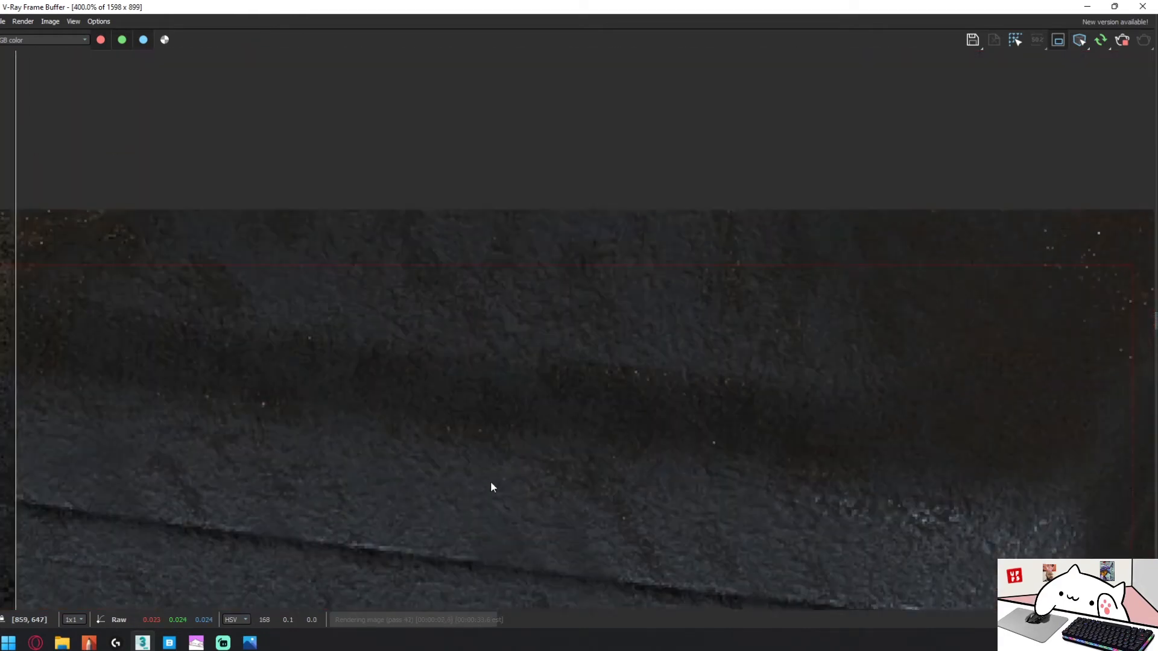
{"action": "scroll", "coordinate": [429, 370], "scroll_direction": "down", "scroll_amount": 2}
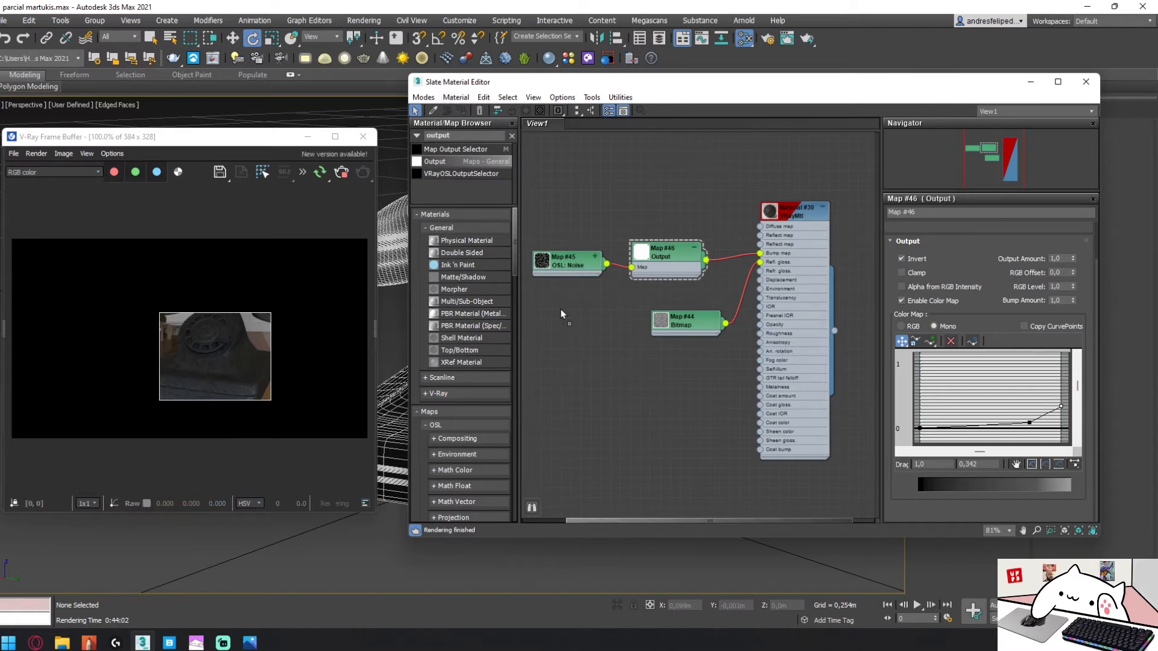
- Add slnndcjc_4K_Mask.jpg as a new bitmap map and view its scratches in an enlarged preview
{"action": "left_click_drag", "start_coordinate": [560, 309], "coordinate": [560, 309]}
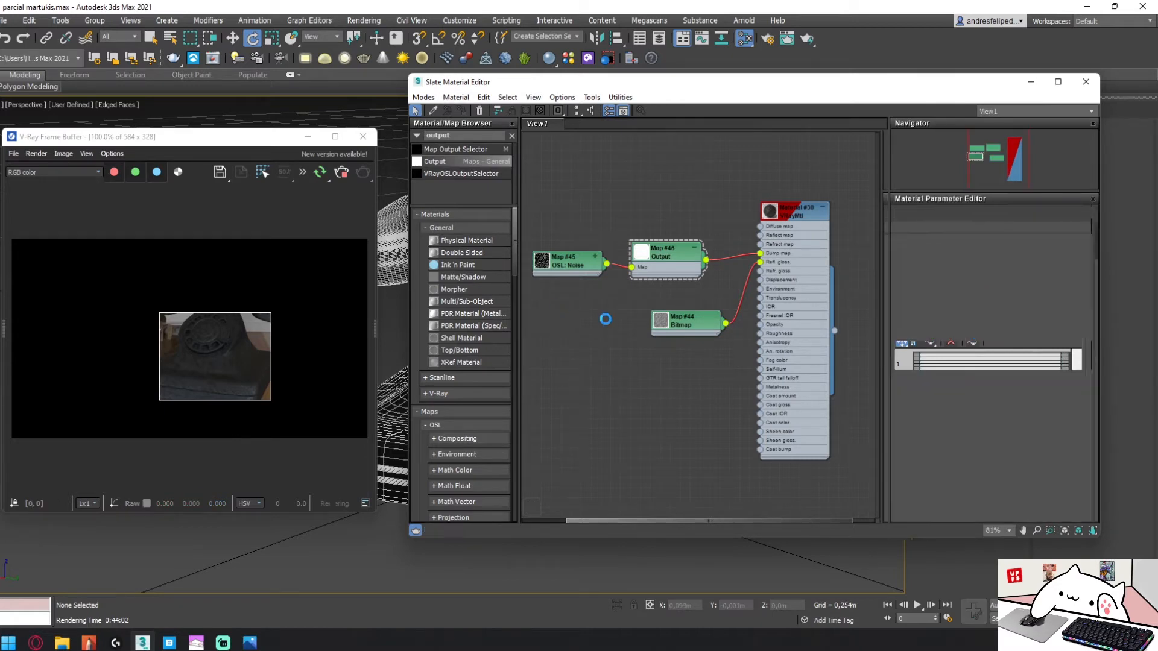
{"action": "right_click", "coordinate": [528, 313]}
{"action": "left_click", "coordinate": [534, 316]}
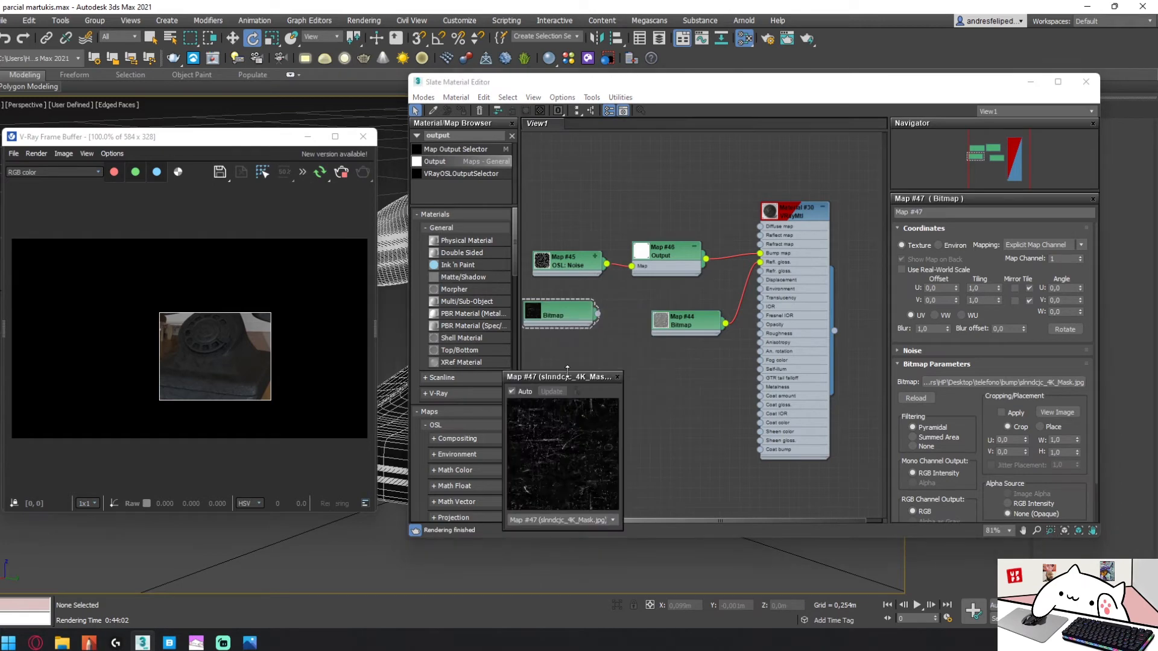
{"action": "left_click_drag", "start_coordinate": [625, 364], "coordinate": [996, 1]}
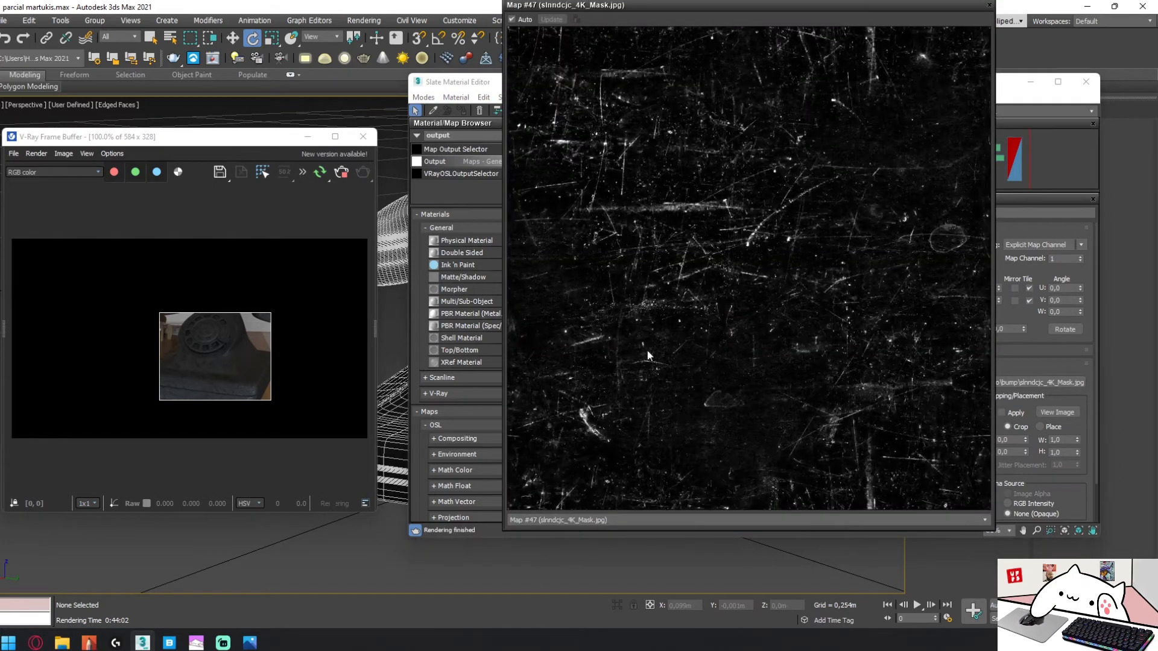
{"action": "left_click", "coordinate": [989, 5]}
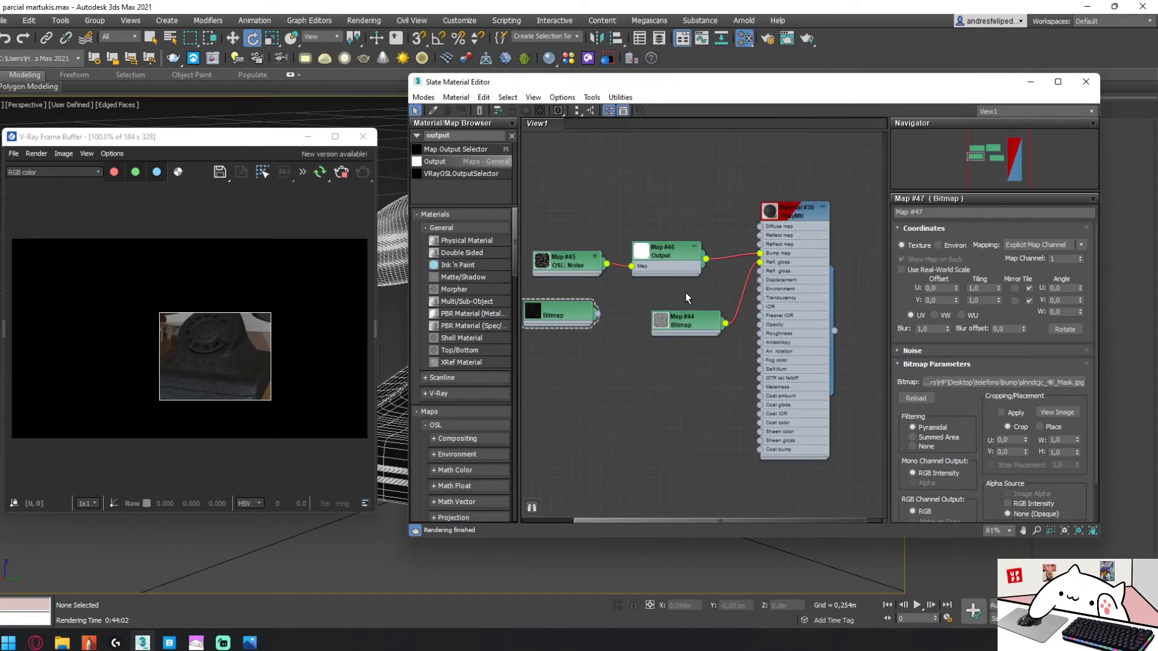
- Place the scratches bitmap above the noise nodes, shift the glossiness bitmap aside, and search the map browser for "composit"
{"action": "left_click_drag", "start_coordinate": [675, 294], "coordinate": [655, 282]}
{"action": "left_click_drag", "start_coordinate": [690, 323], "coordinate": [659, 333]}
{"action": "left_click_drag", "start_coordinate": [573, 319], "coordinate": [593, 201]}
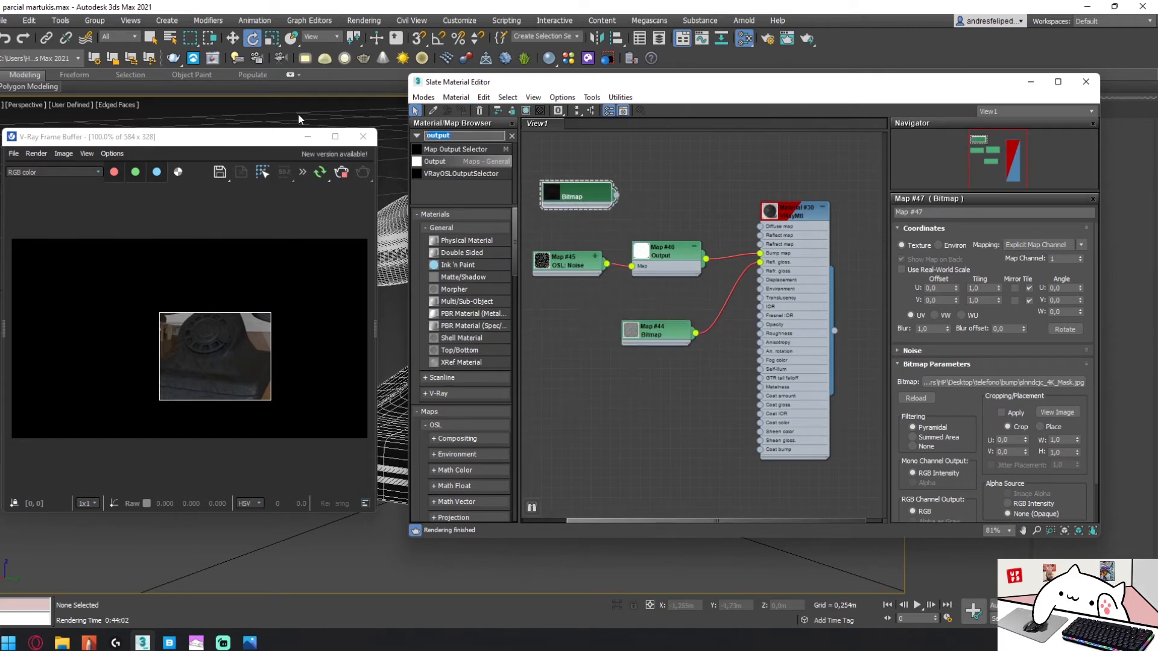
{"action": "key", "text": "BackSpace"}
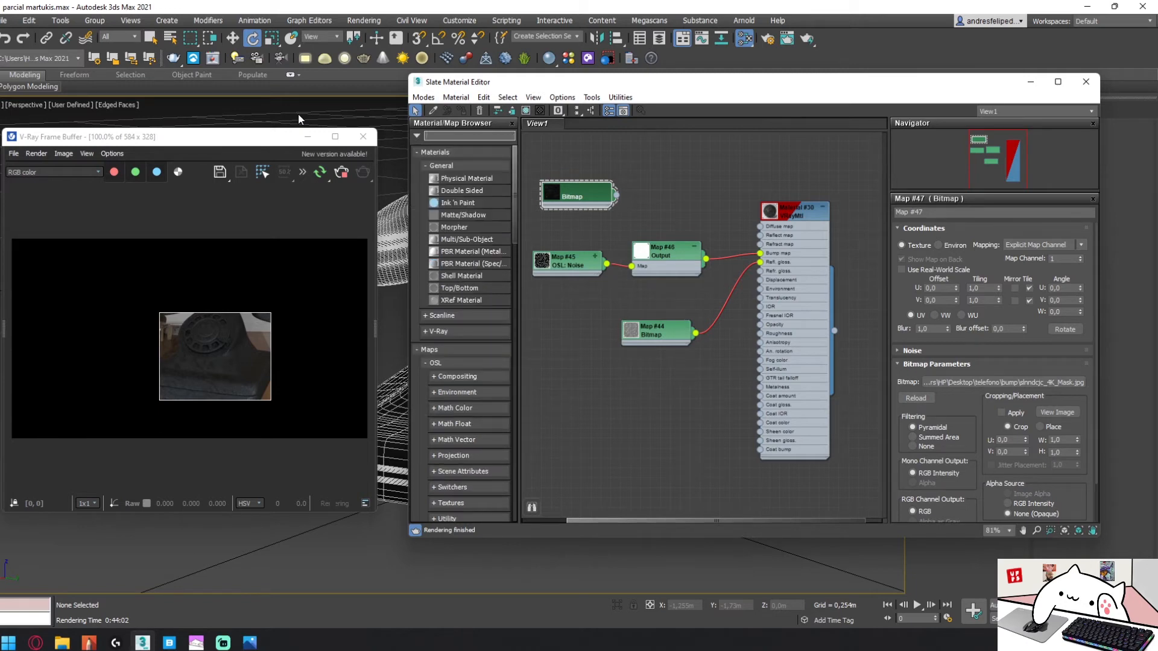
{"action": "type", "text": "composit"}
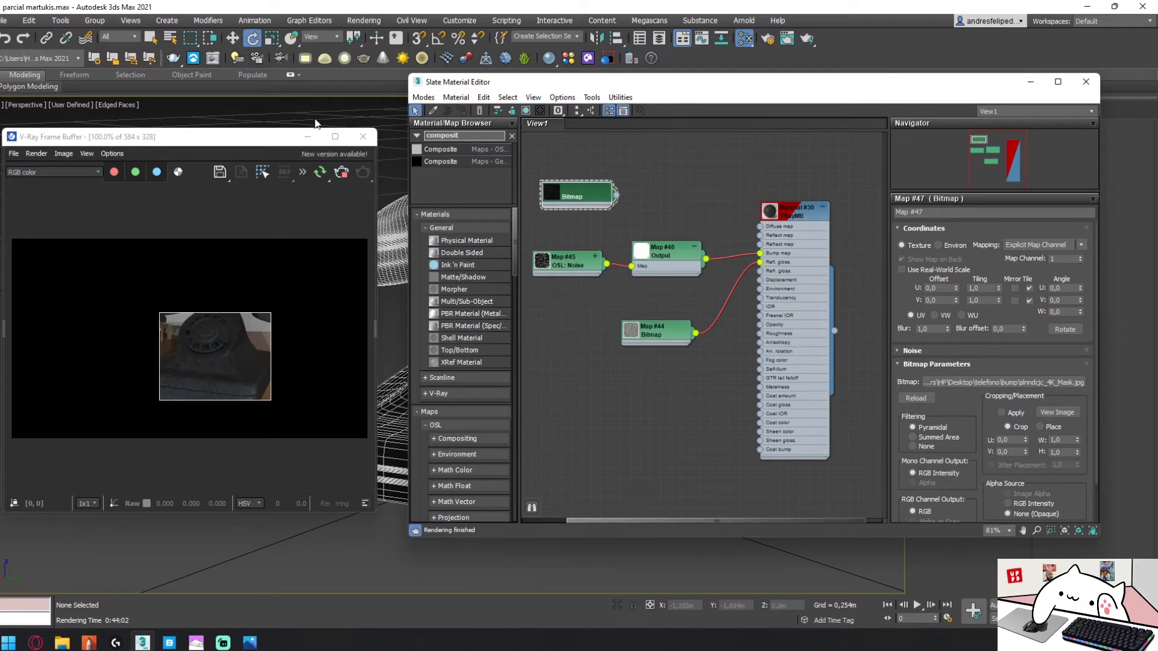
{"action": "key", "text": "Down"}
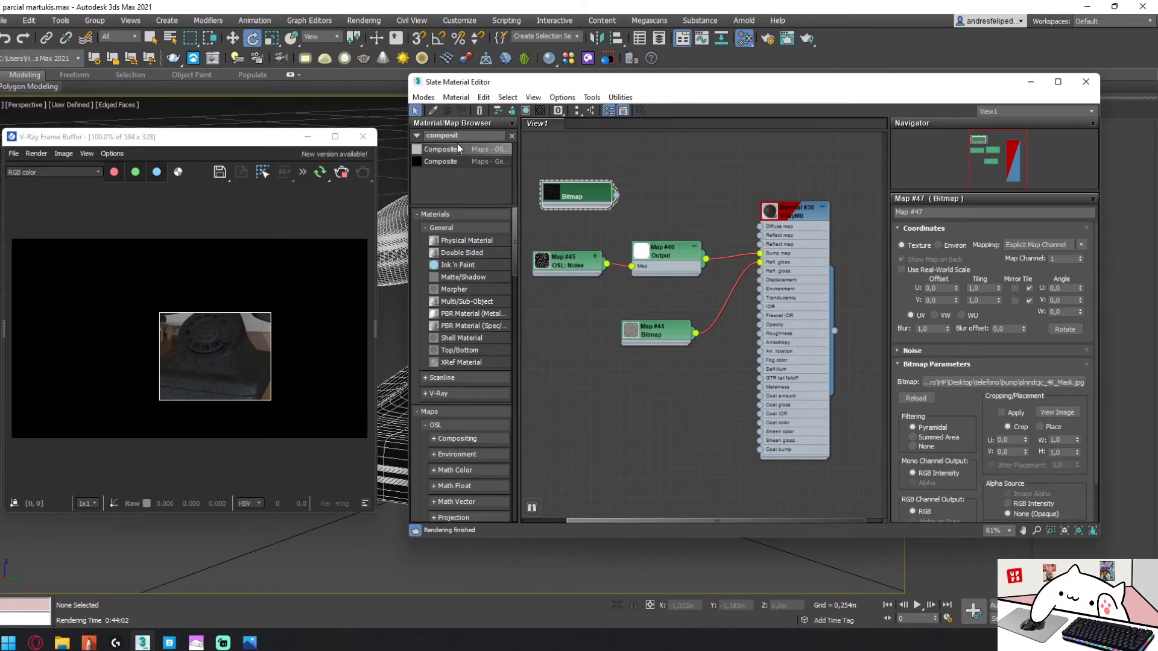
{"action": "left_click_drag", "start_coordinate": [639, 184], "coordinate": [639, 185]}
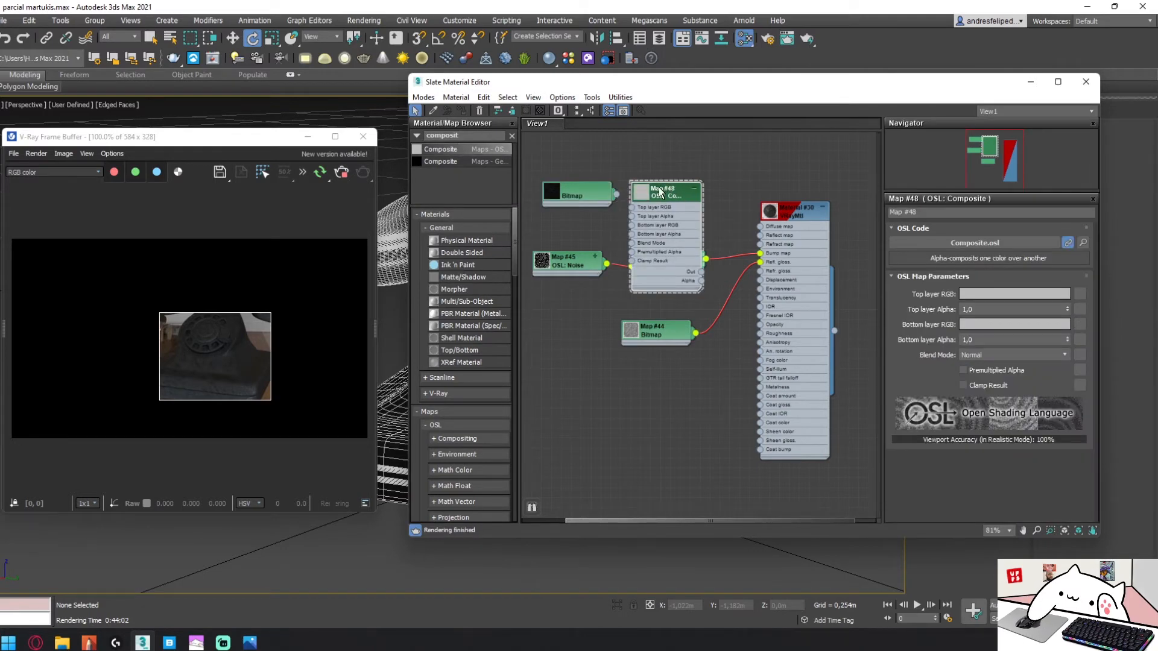
{"action": "key", "text": "Delete"}
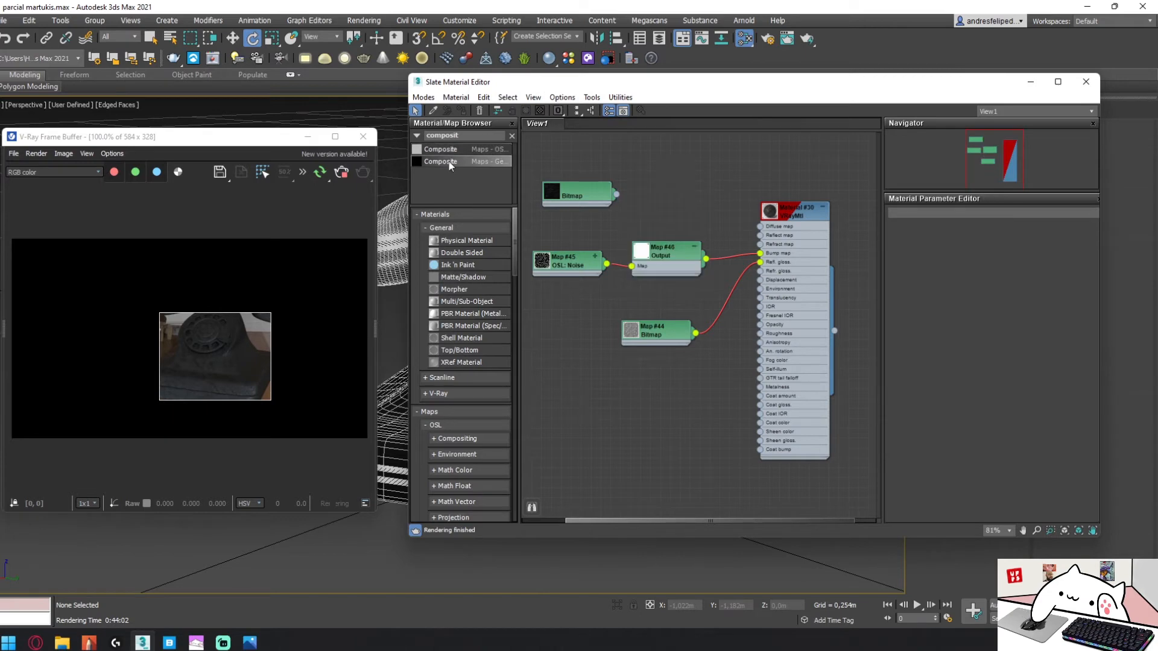
- Add a general Composite map, feed the Output map into Layer 1, and remove the Output map's connection to the material's bump
{"action": "left_click_drag", "start_coordinate": [449, 161], "coordinate": [672, 170]}
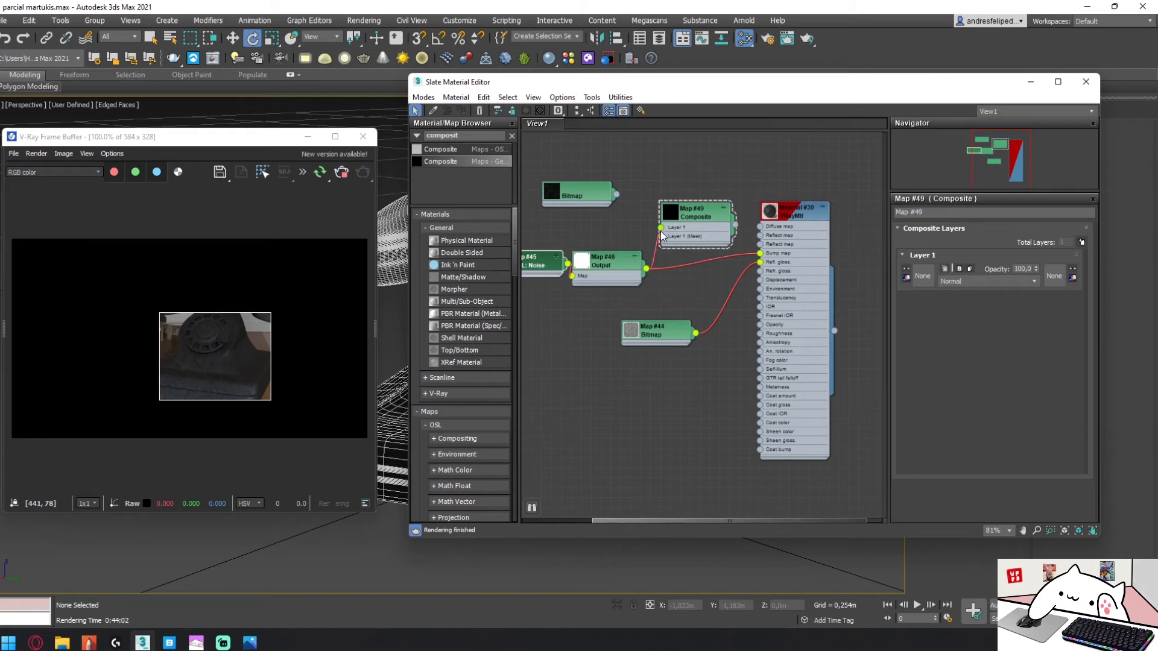
{"action": "left_click_drag", "start_coordinate": [661, 233], "coordinate": [662, 228]}
{"action": "left_click_drag", "start_coordinate": [695, 280], "coordinate": [685, 266]}
{"action": "key", "text": "Delete"}
{"action": "middle_click_drag", "start_coordinate": [596, 321], "coordinate": [674, 336]}
{"action": "left_click_drag", "start_coordinate": [613, 285], "coordinate": [593, 296]}
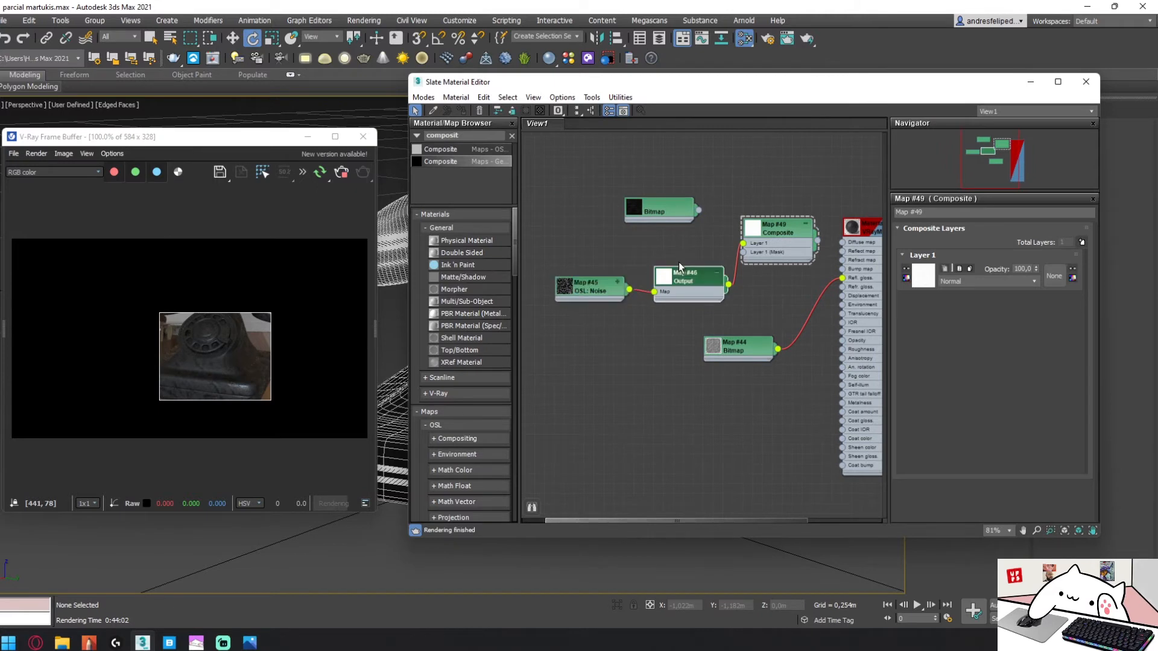
{"action": "left_click_drag", "start_coordinate": [679, 265], "coordinate": [670, 256]}
- Add a second layer to the Composite map and connect the scratches bitmap to Layer 2
{"action": "double_click", "coordinate": [647, 214]}
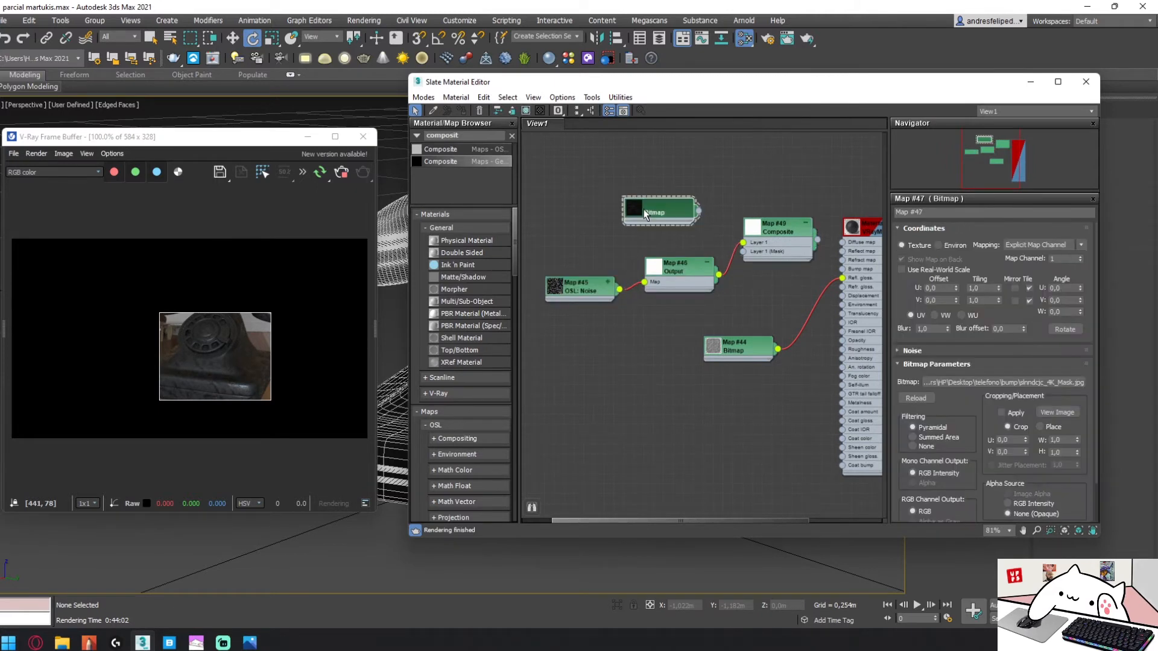
{"action": "left_click_drag", "start_coordinate": [646, 214], "coordinate": [637, 224]}
{"action": "double_click", "coordinate": [811, 233]}
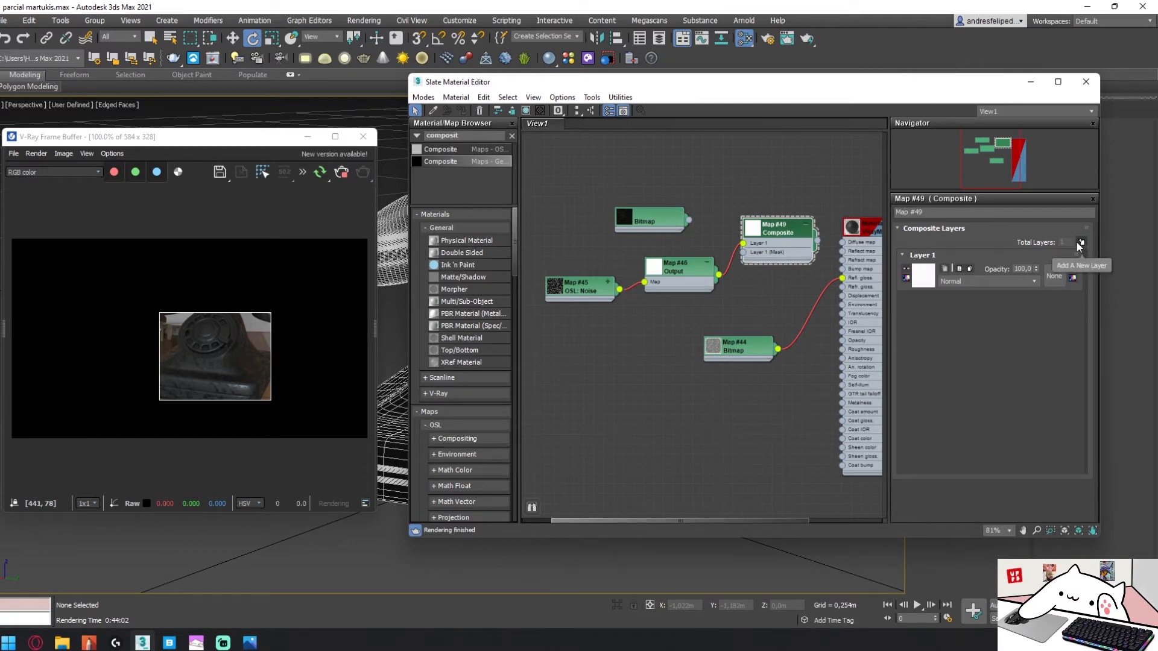
{"action": "left_click", "coordinate": [1082, 242]}
{"action": "left_click_drag", "start_coordinate": [689, 220], "coordinate": [743, 261]}
- Lay out the noise, Output and scratches bitmap nodes neatly beside the Composite map
{"action": "key", "text": "l"}
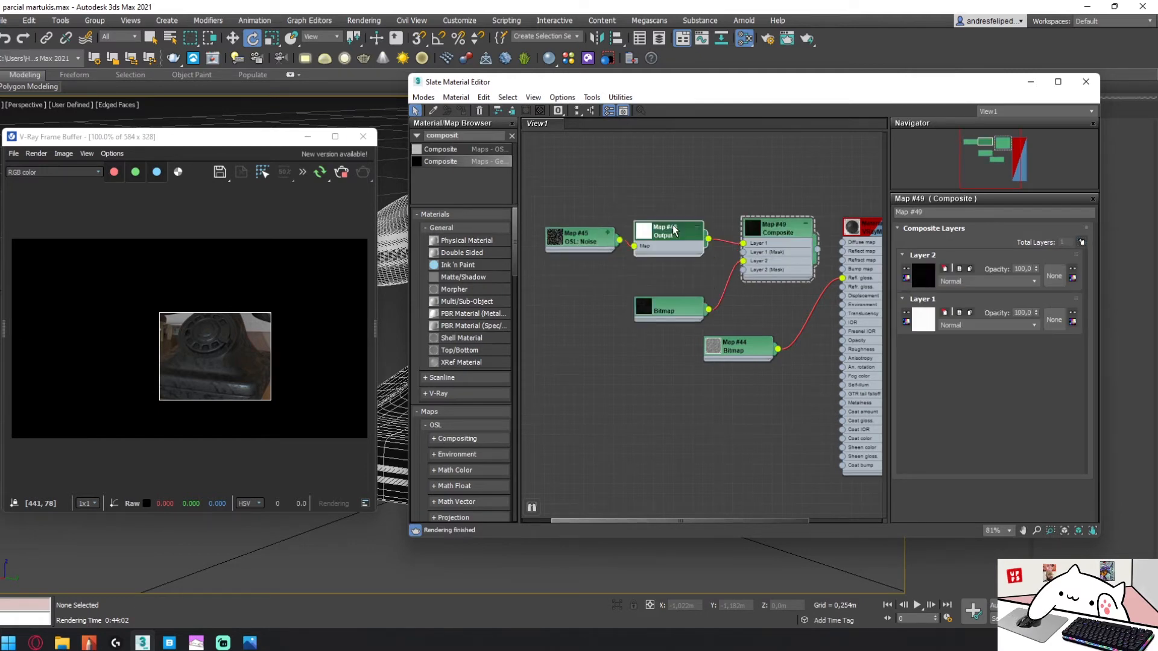
{"action": "left_click_drag", "start_coordinate": [674, 230], "coordinate": [677, 225]}
{"action": "key", "text": "l"}
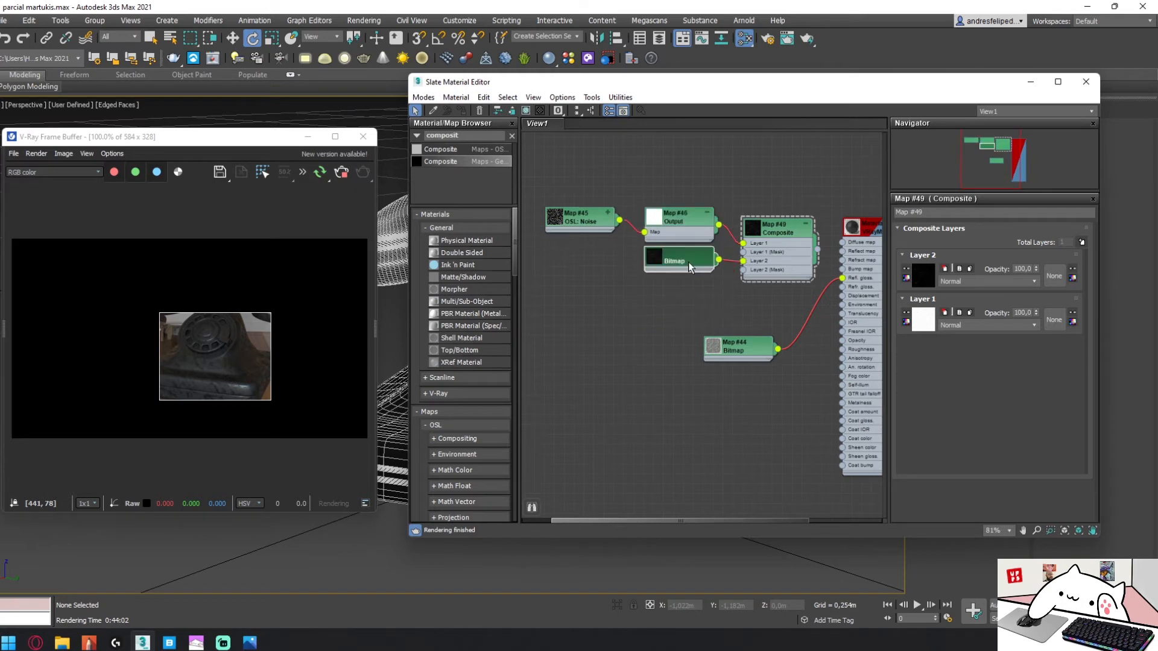
- Set the Composite map's Layer 2 blending to Multiply and invert the scratches bitmap's output
{"action": "left_click", "coordinate": [978, 282]}
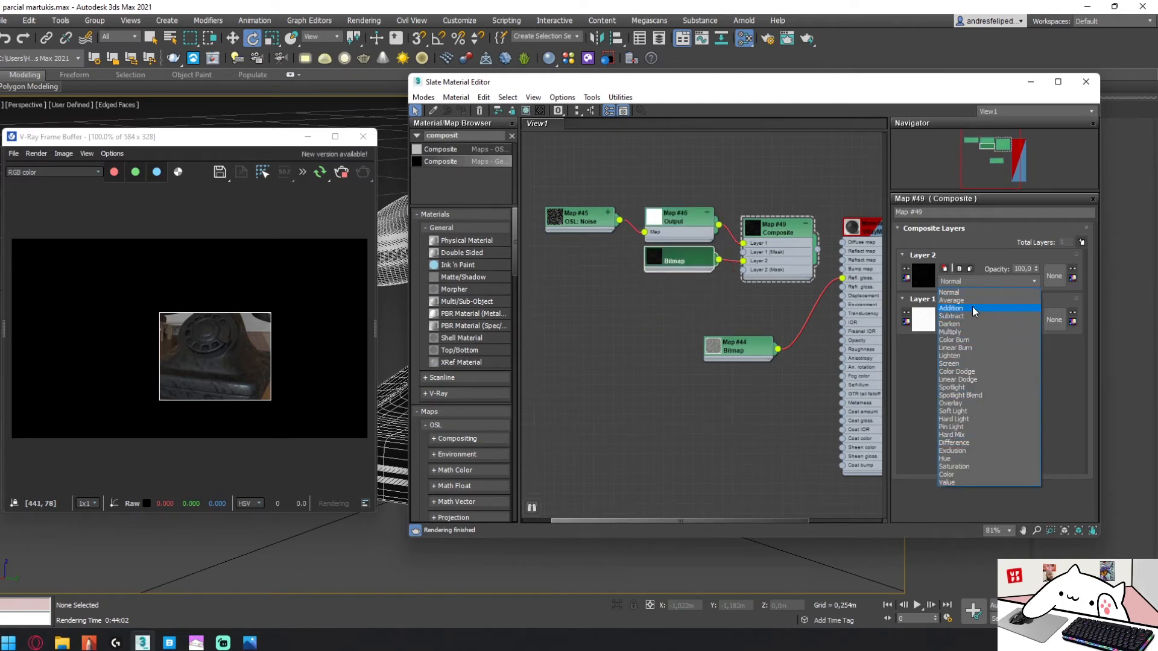
{"action": "left_click", "coordinate": [963, 332]}
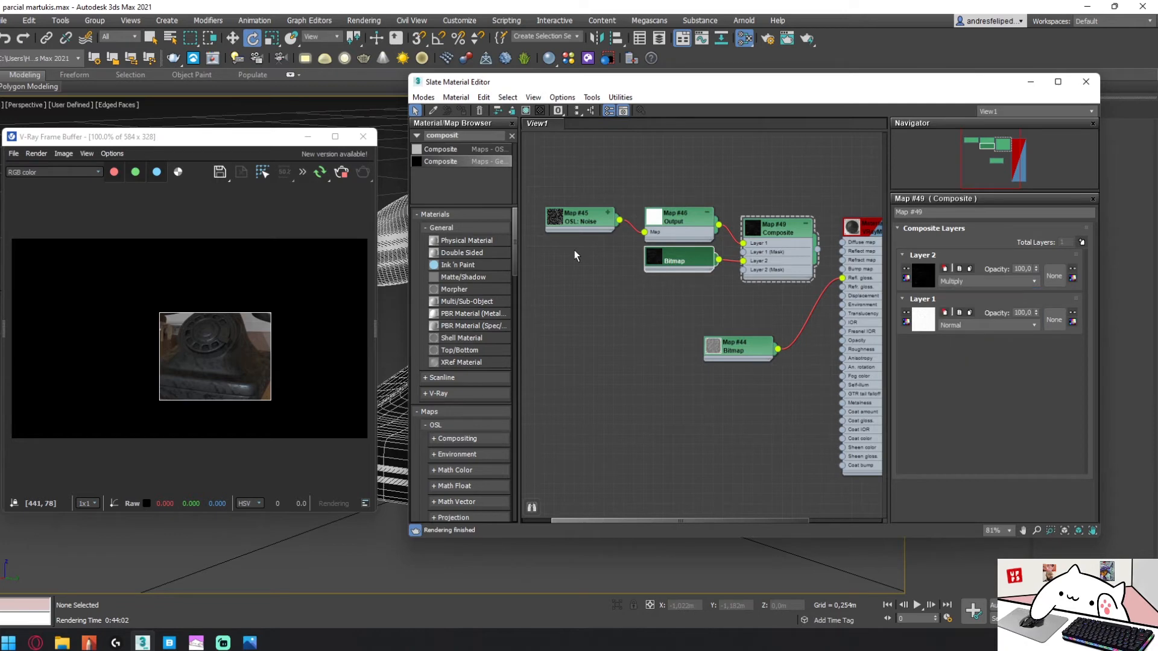
{"action": "left_click_drag", "start_coordinate": [670, 258], "coordinate": [560, 278]}
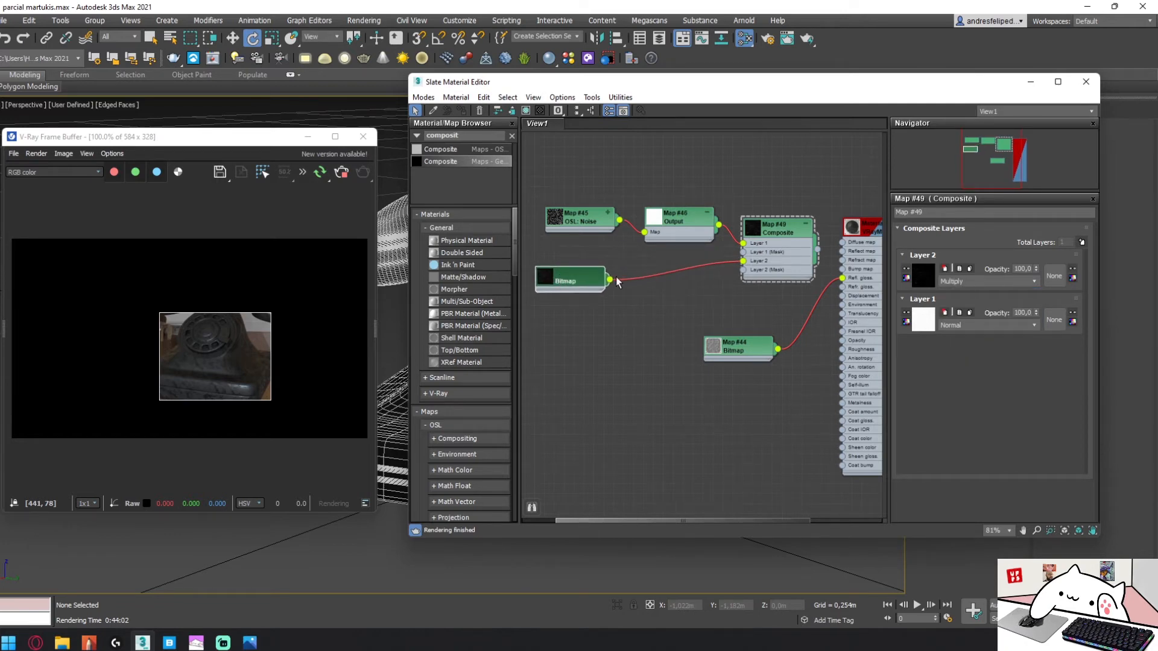
{"action": "double_click", "coordinate": [573, 279]}
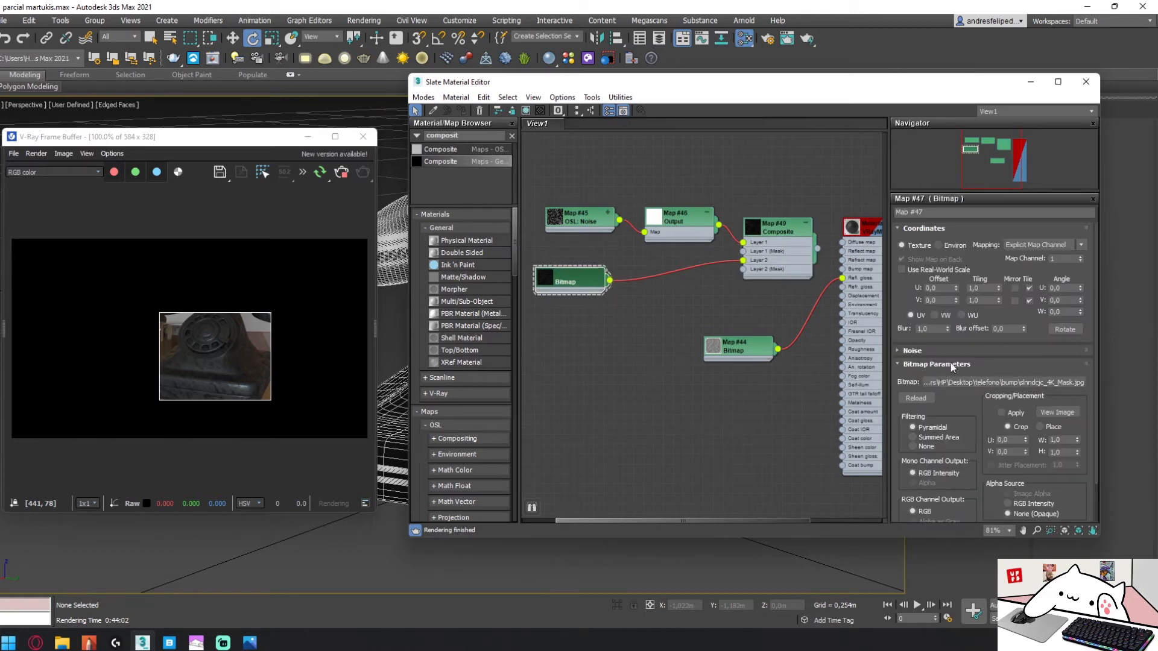
{"action": "left_click", "coordinate": [923, 364]}
{"action": "left_click", "coordinate": [910, 391]}
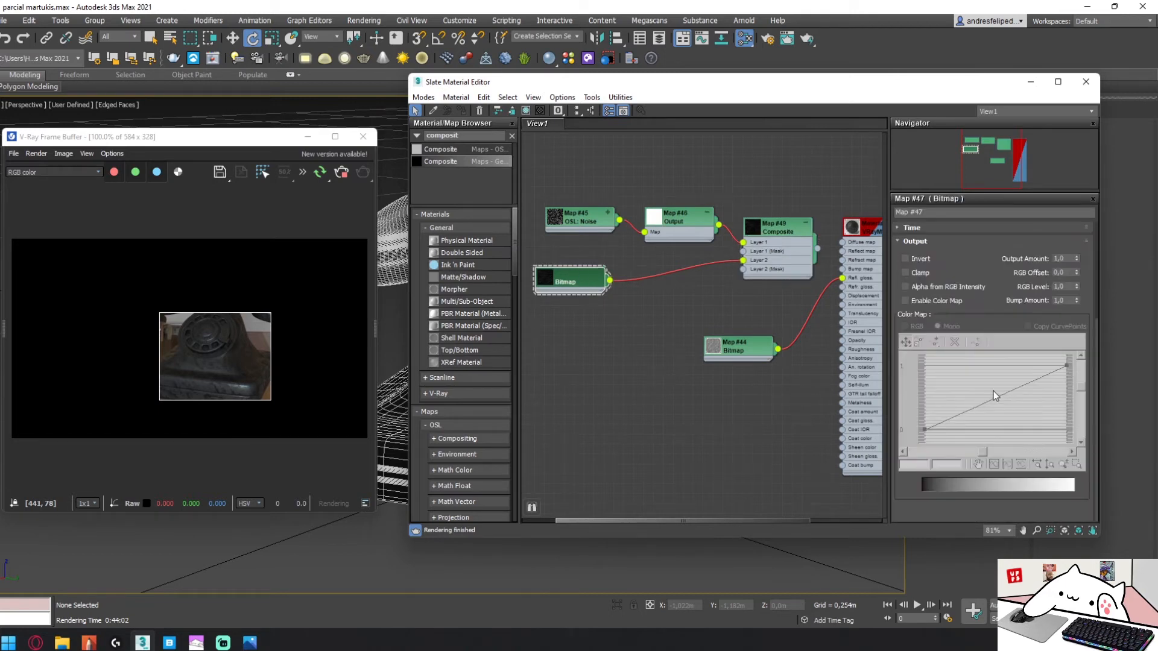
{"action": "left_click", "coordinate": [905, 258]}
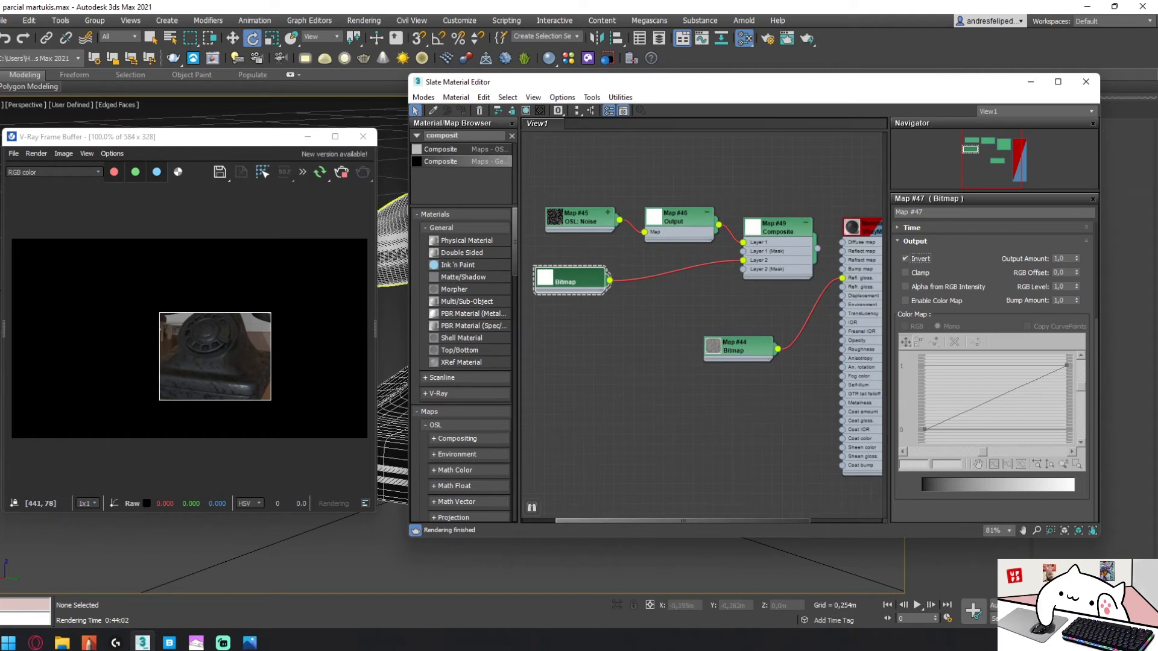
- Connect the Composite map to the material's bump map and inspect the phone's surface in the enlarged render
{"action": "left_click_drag", "start_coordinate": [818, 248], "coordinate": [843, 272]}
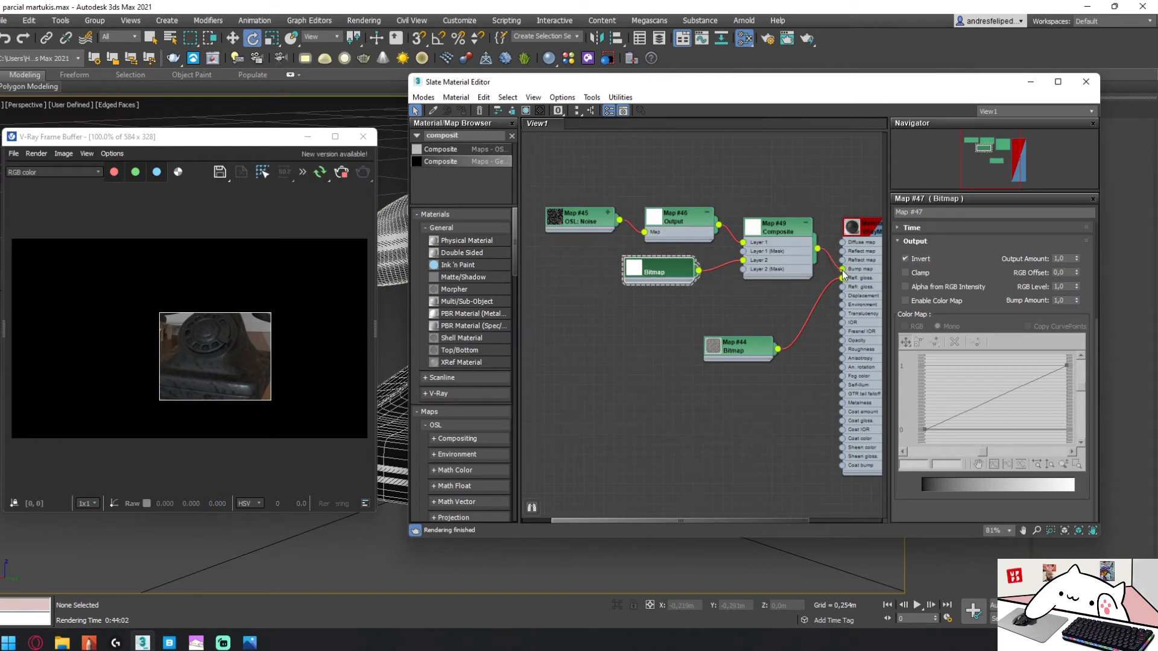
{"action": "left_click", "coordinate": [335, 143]}
{"action": "left_click", "coordinate": [335, 138]}
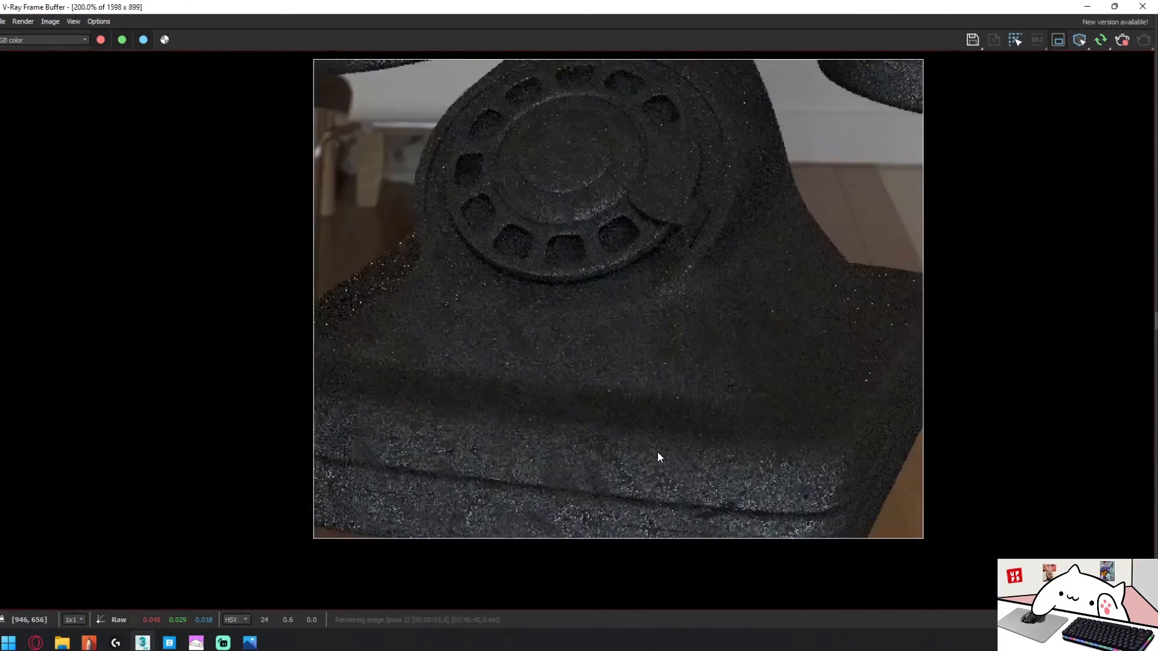
{"action": "scroll", "coordinate": [531, 476], "scroll_direction": "up", "scroll_amount": 1}
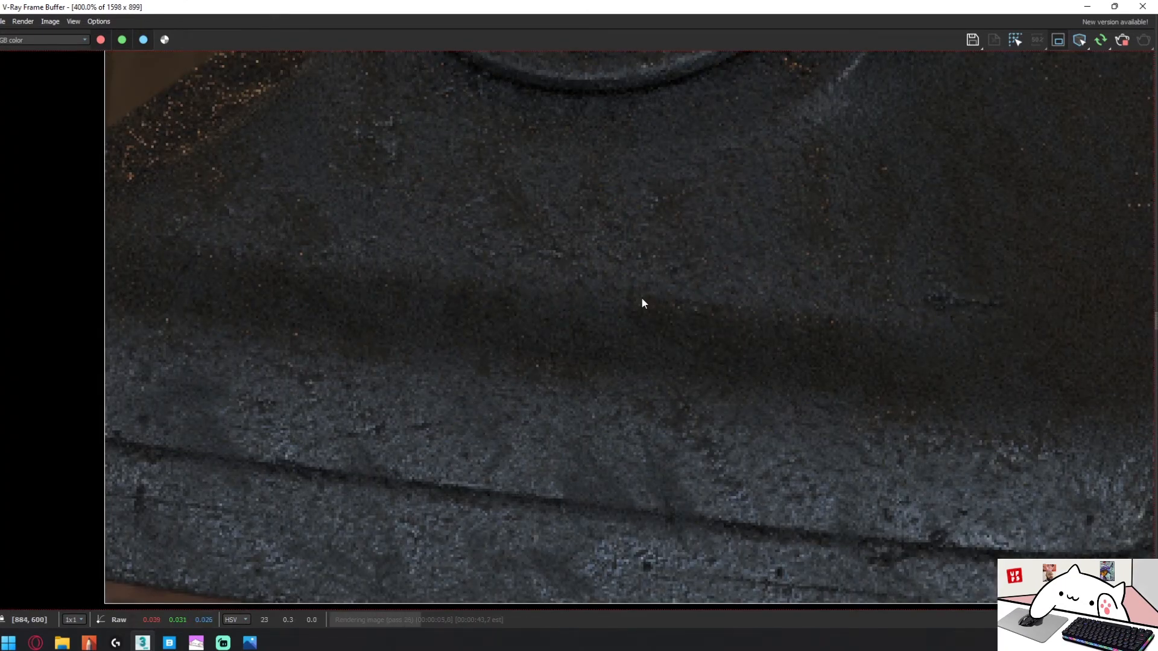
{"action": "middle_click_drag", "start_coordinate": [642, 296], "coordinate": [808, 389]}
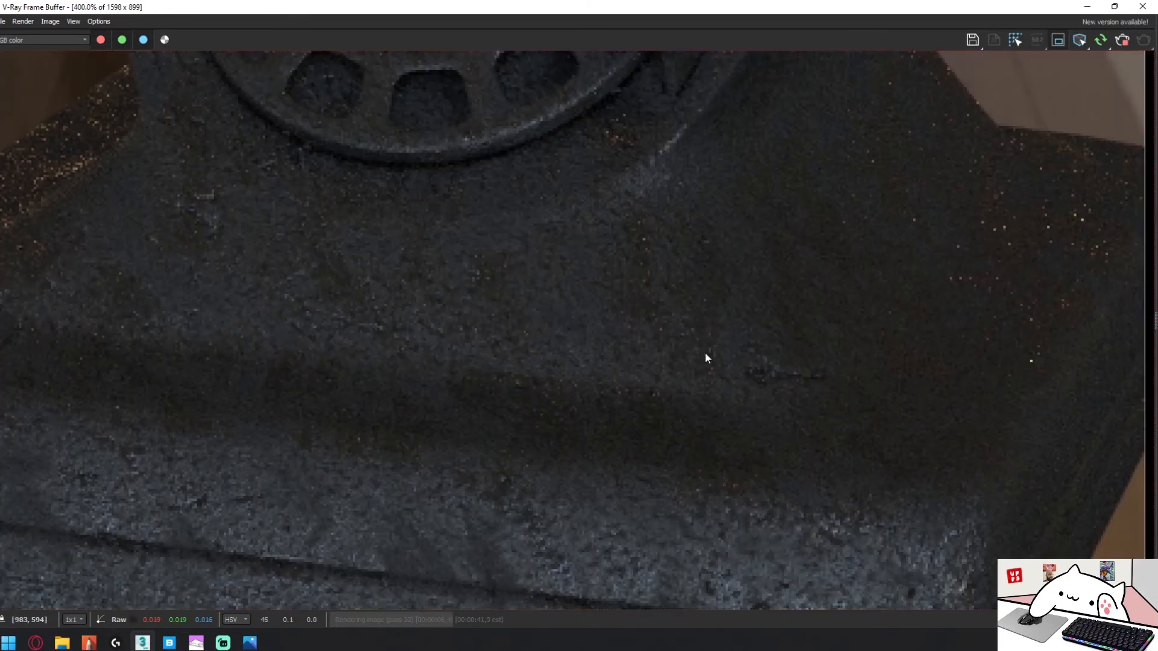
{"action": "scroll", "coordinate": [707, 357], "scroll_direction": "down", "scroll_amount": 1}
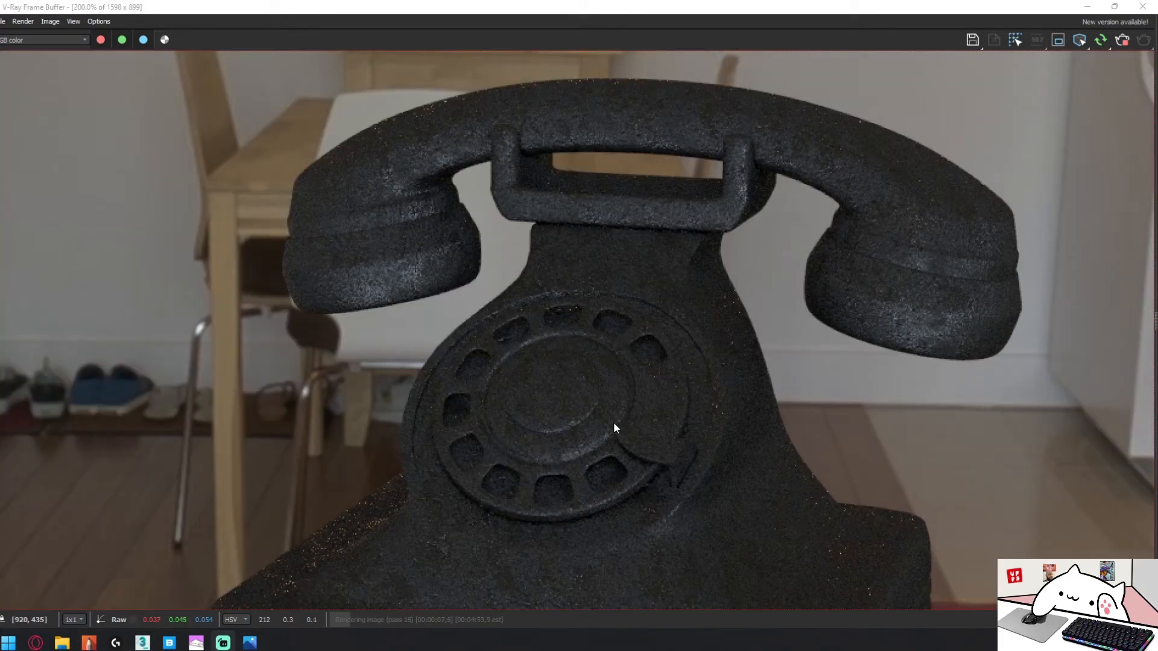
{"action": "middle_click_drag", "start_coordinate": [595, 470], "coordinate": [548, 292]}
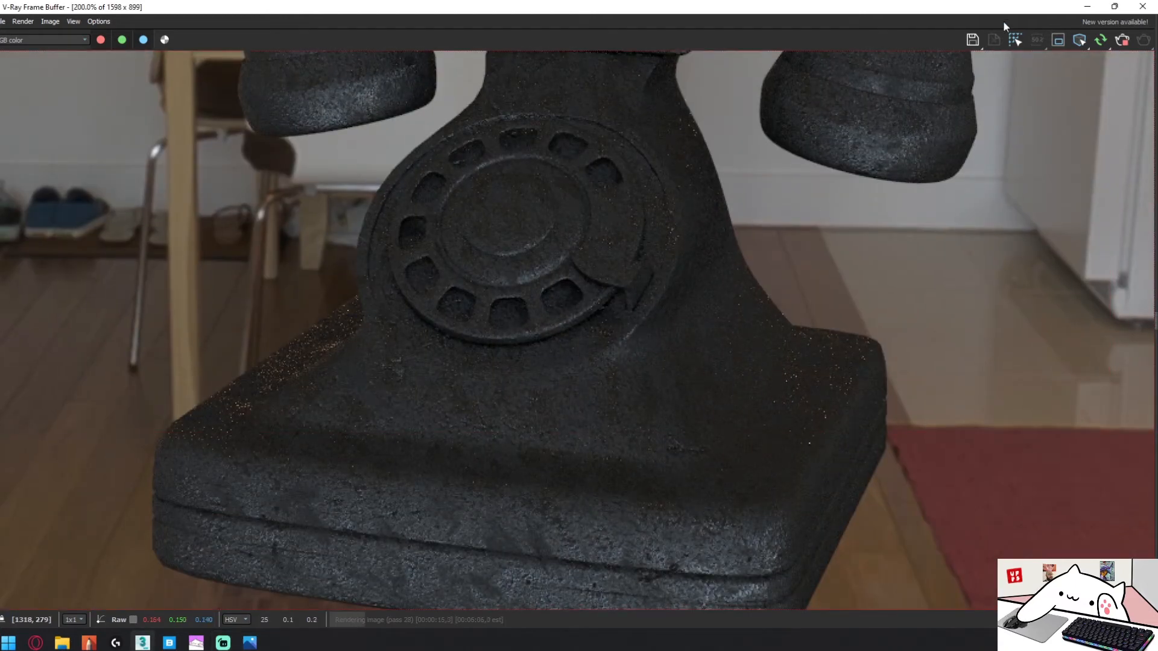
{"action": "left_click", "coordinate": [1115, 7]}
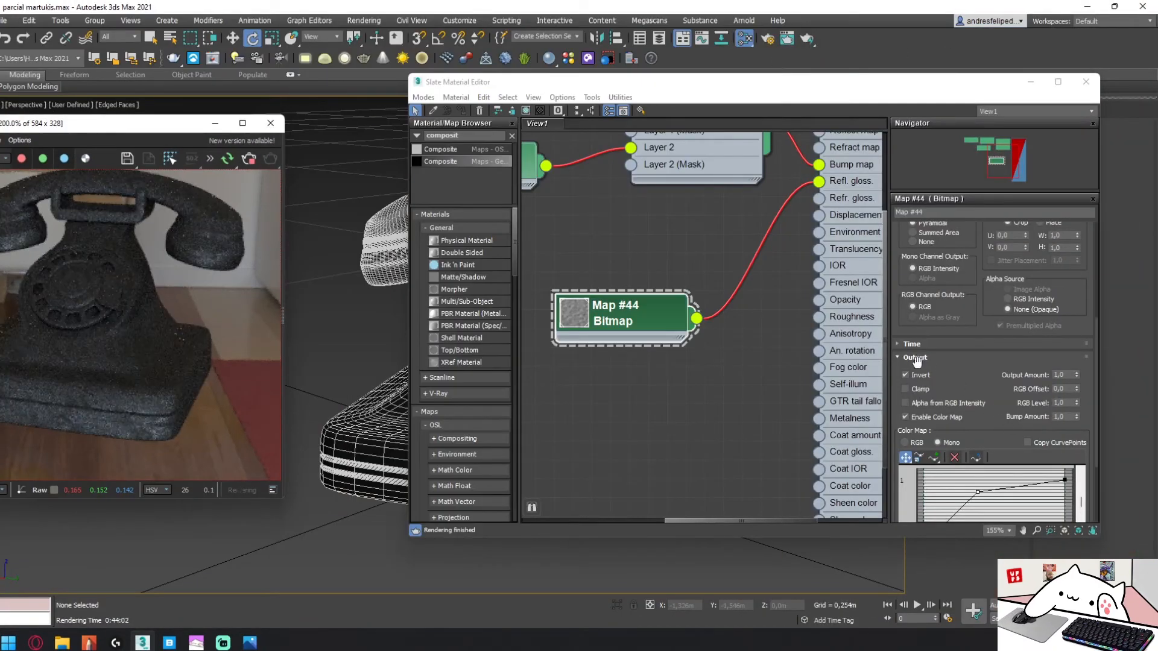
- Set the reflection glossiness map amount of the phone's VRayMtl to 50
{"action": "scroll", "coordinate": [654, 314], "scroll_direction": "down", "scroll_amount": 1}
{"action": "scroll", "coordinate": [693, 309], "scroll_direction": "down", "scroll_amount": 2}
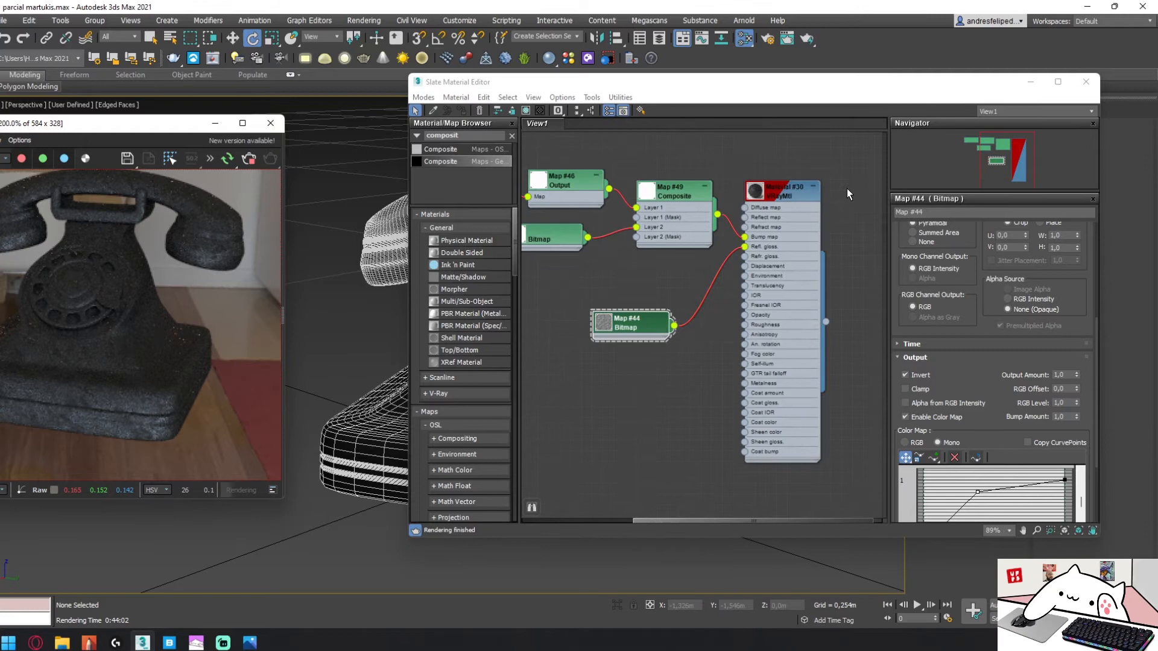
{"action": "double_click", "coordinate": [774, 191]}
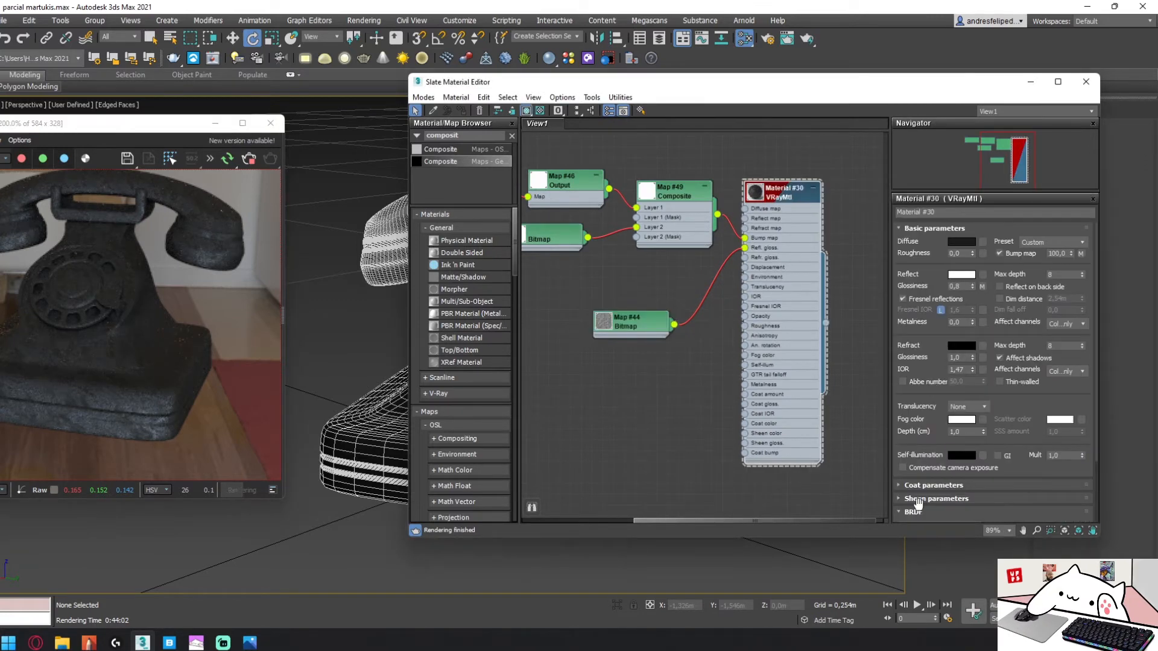
{"action": "scroll", "coordinate": [948, 357], "scroll_direction": "down", "scroll_amount": 3}
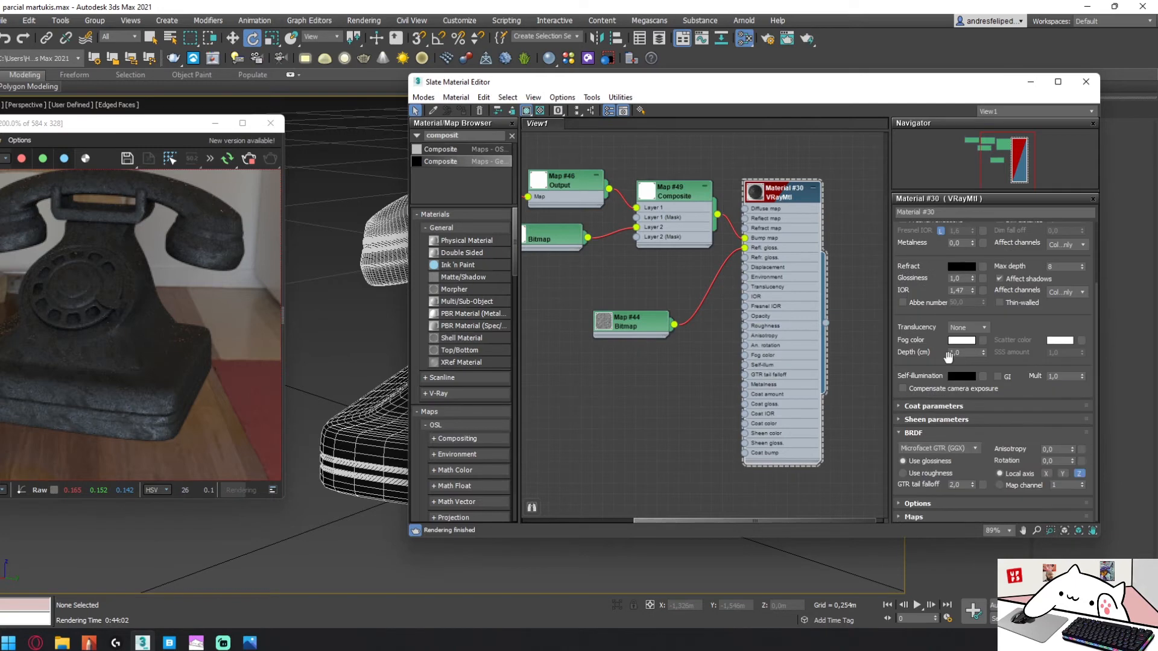
{"action": "left_click", "coordinate": [903, 518]}
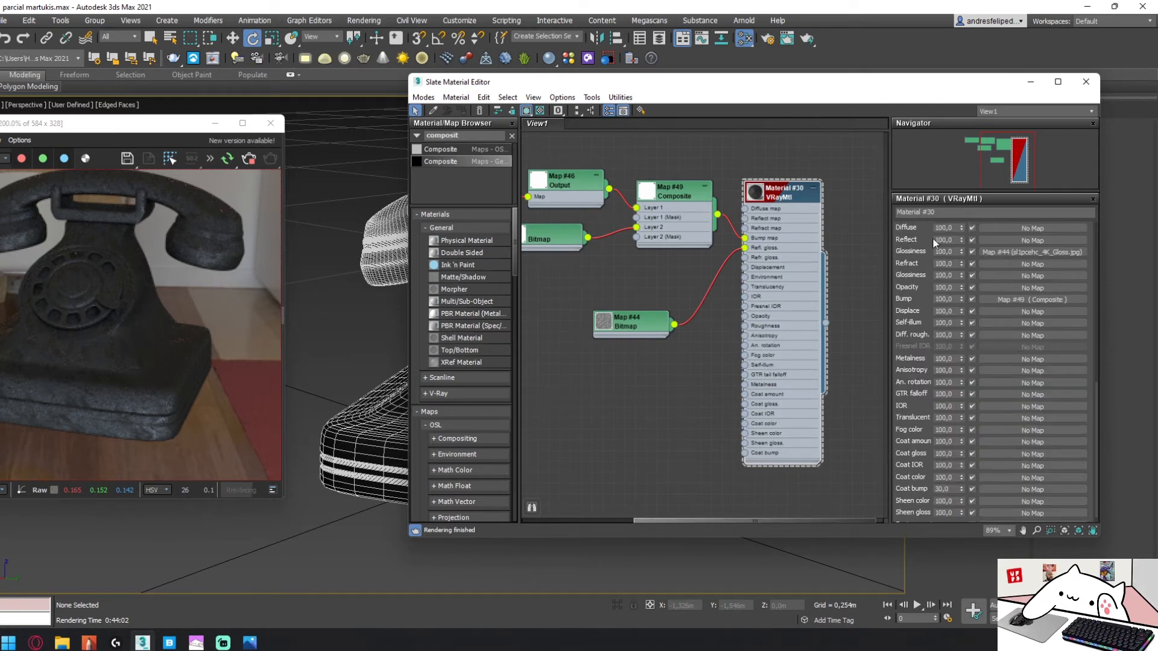
{"action": "double_click", "coordinate": [953, 251]}
{"action": "type", "text": "50"}
{"action": "key", "text": "Return"}
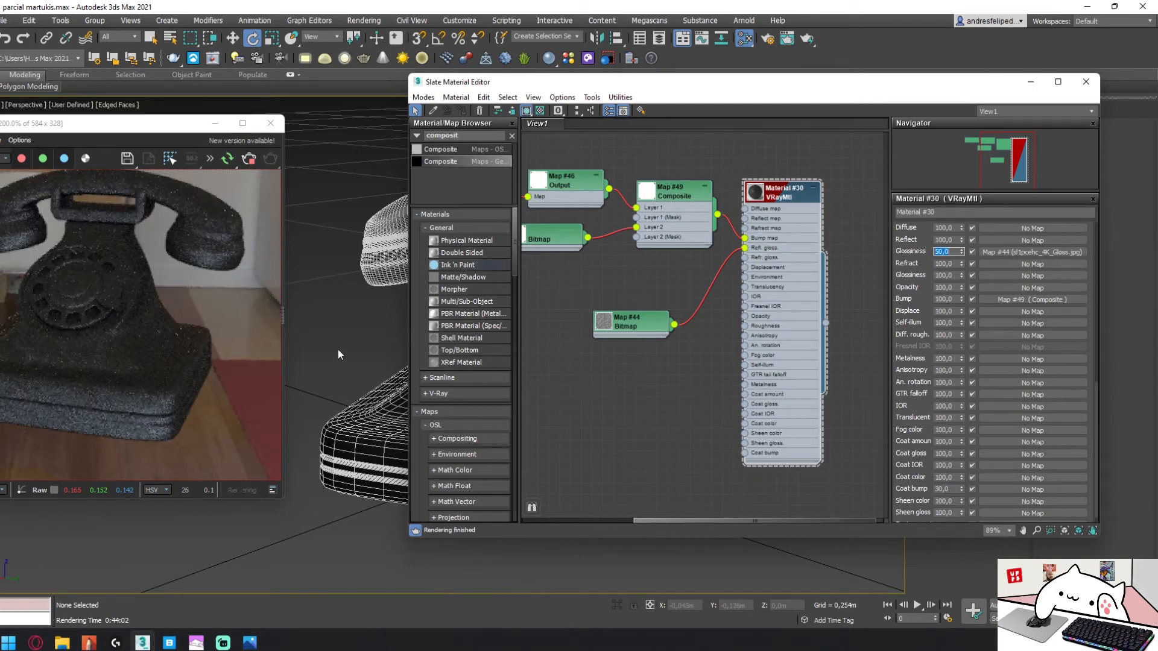
- Examine the dial and base of the phone up close in the enlarged render
{"action": "left_click_drag", "start_coordinate": [151, 123], "coordinate": [338, 113]}
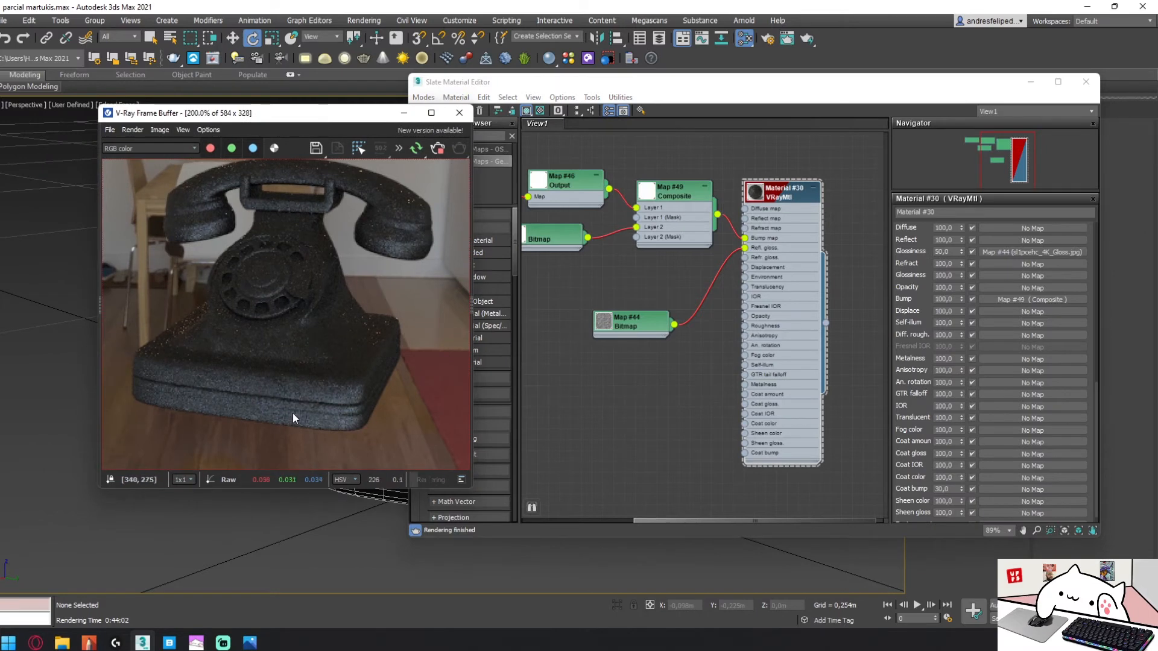
{"action": "left_click_drag", "start_coordinate": [246, 393], "coordinate": [287, 346]}
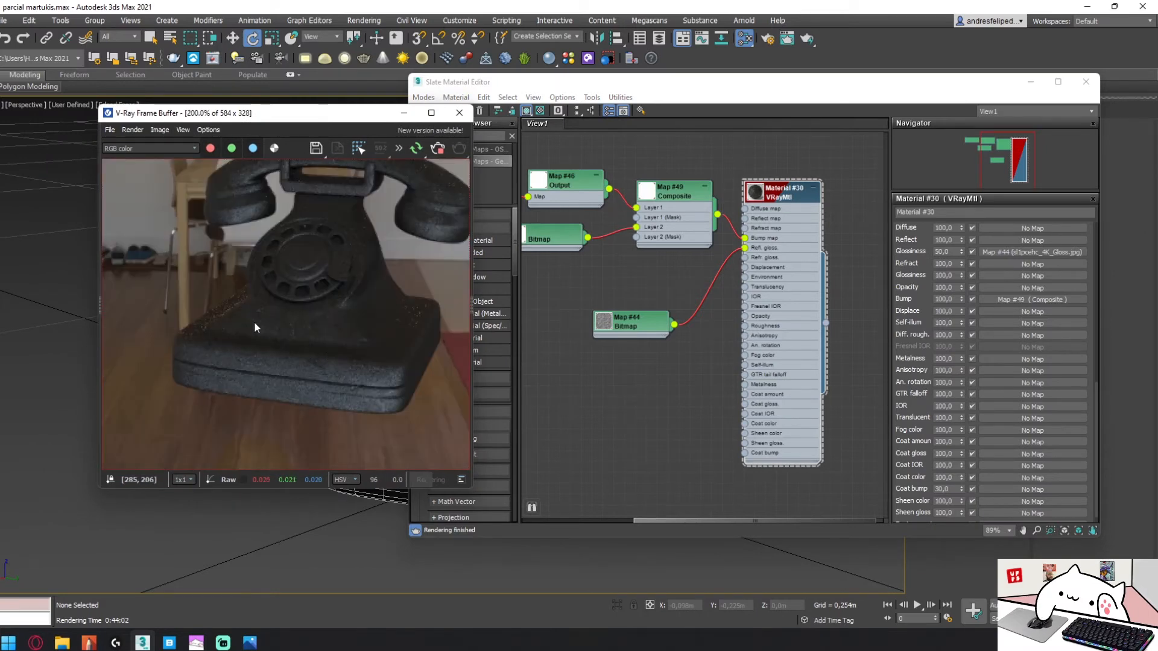
{"action": "scroll", "coordinate": [290, 323], "scroll_direction": "up", "scroll_amount": 5}
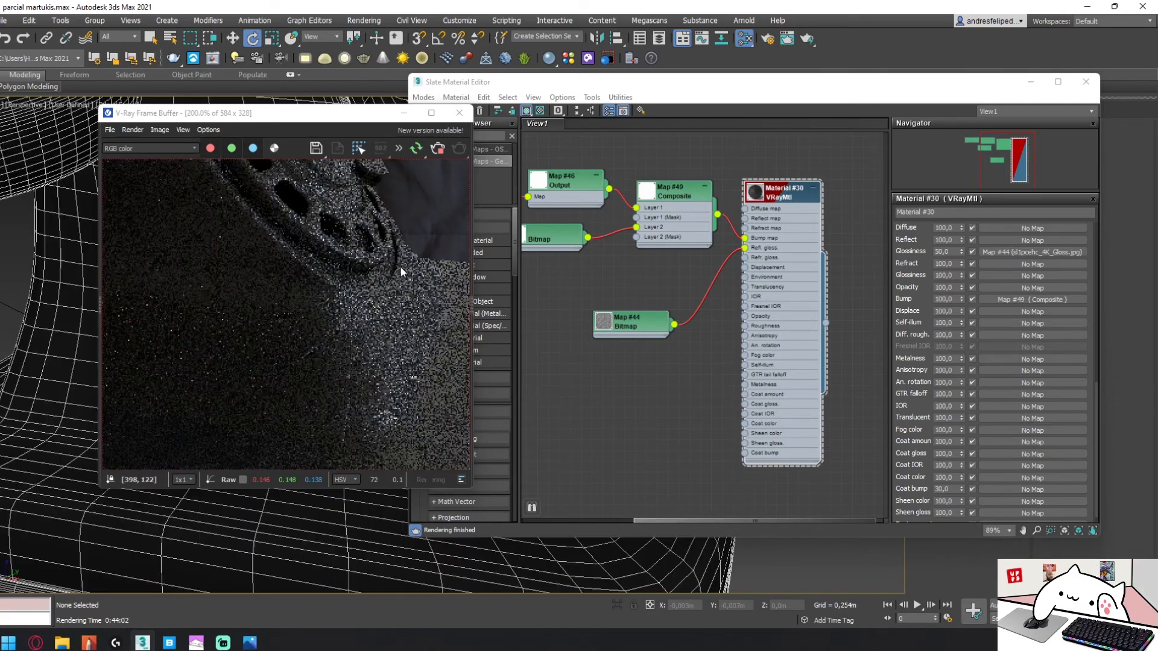
{"action": "left_click", "coordinate": [431, 112]}
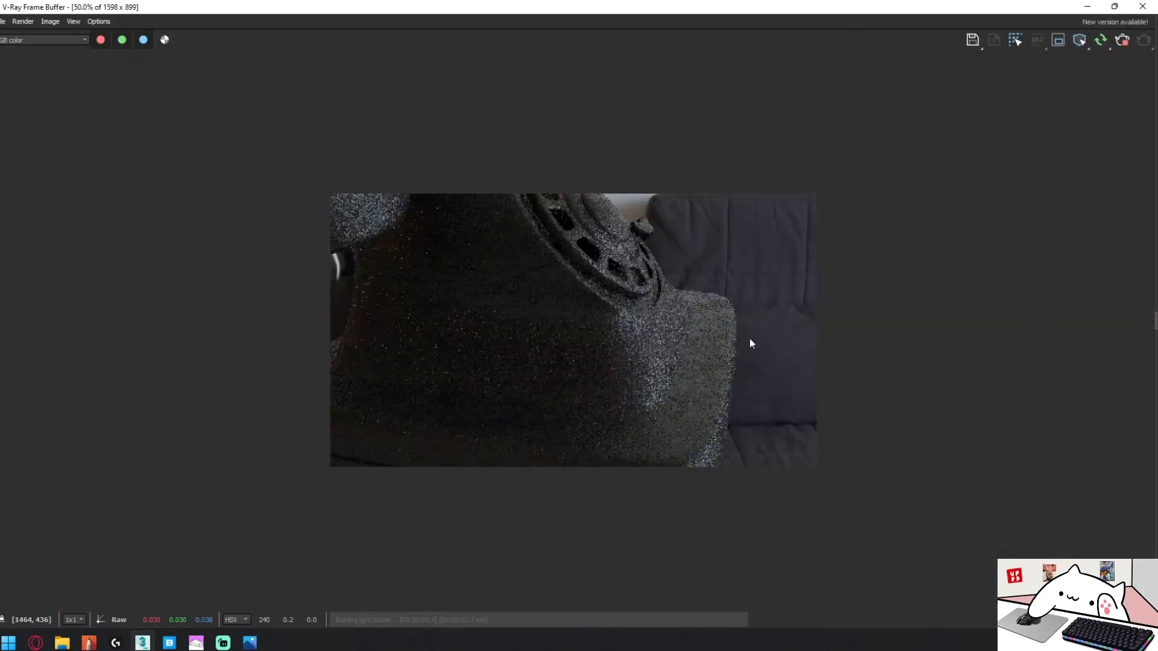
{"action": "double_click", "coordinate": [685, 364]}
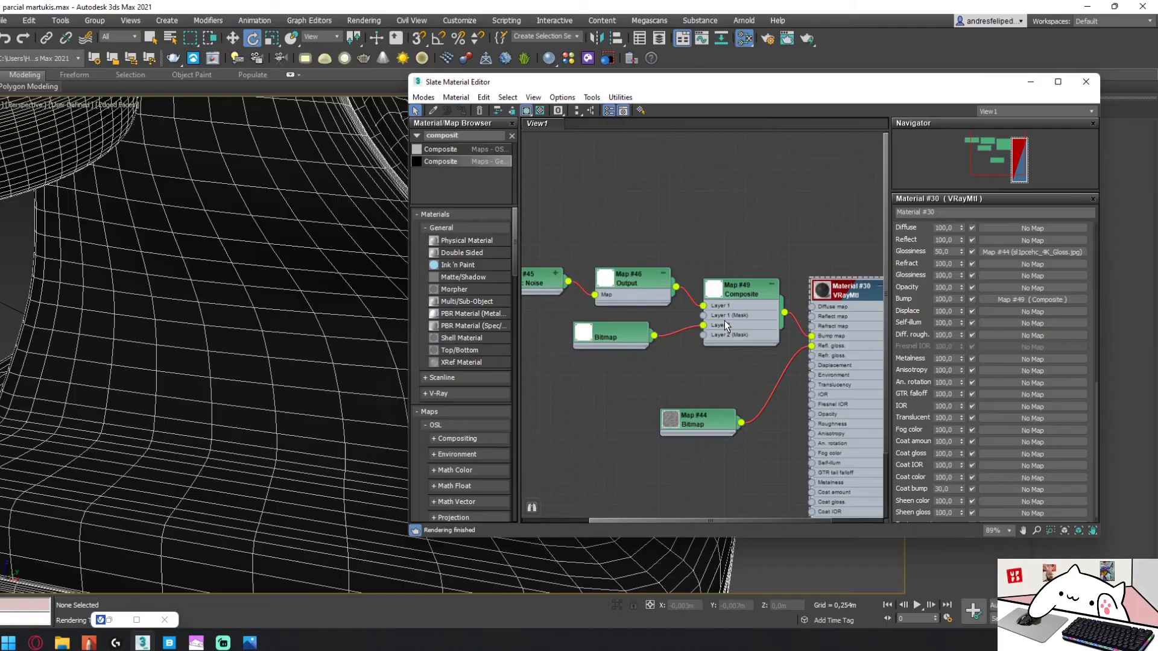
- Set the opacity of both Layer 2 and Layer 1 in the Composite map to 3
{"action": "left_click", "coordinate": [737, 287]}
{"action": "double_click", "coordinate": [737, 287]}
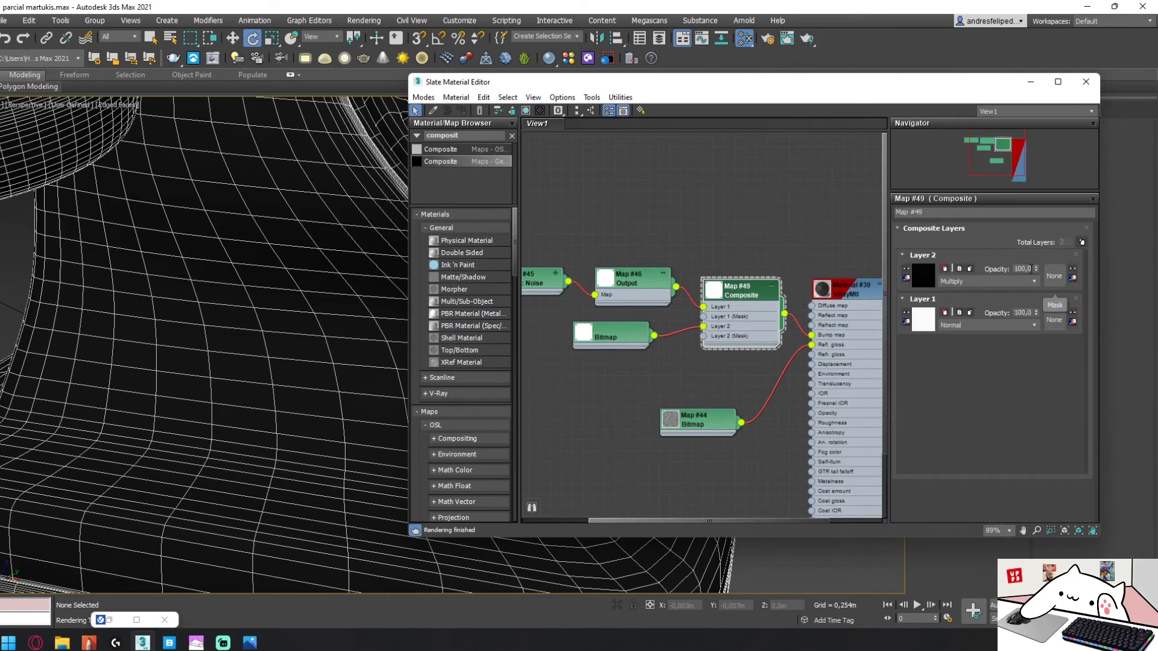
{"action": "left_click", "coordinate": [1024, 269]}
{"action": "type", "text": "3"}
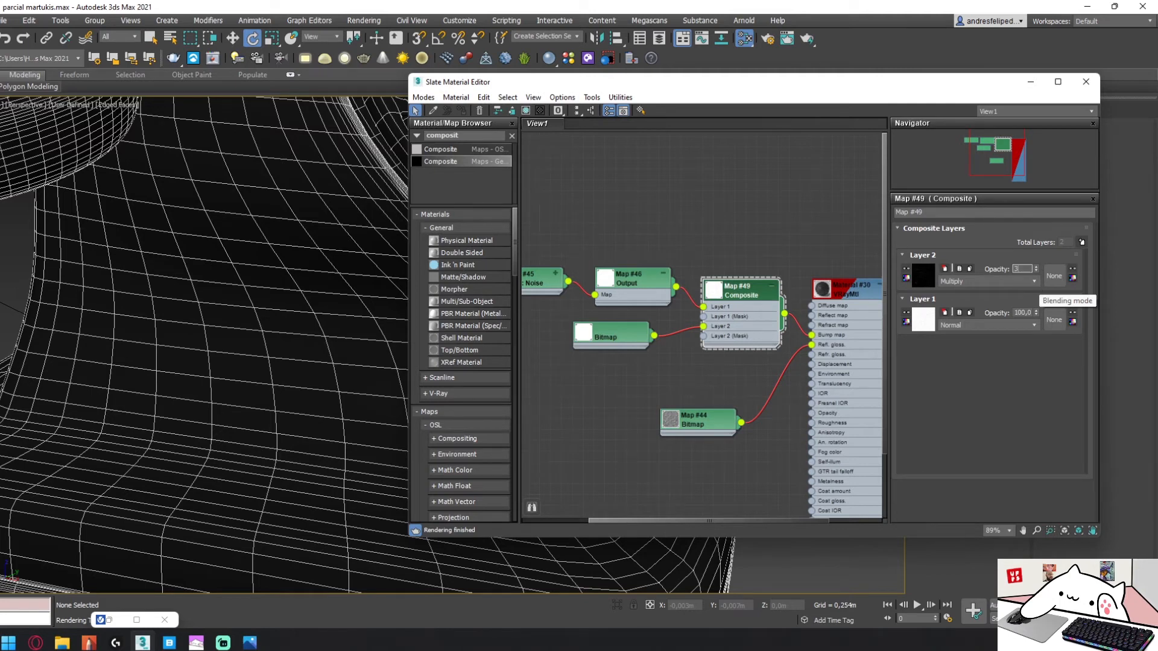
{"action": "double_click", "coordinate": [1021, 313]}
{"action": "type", "text": "3"}
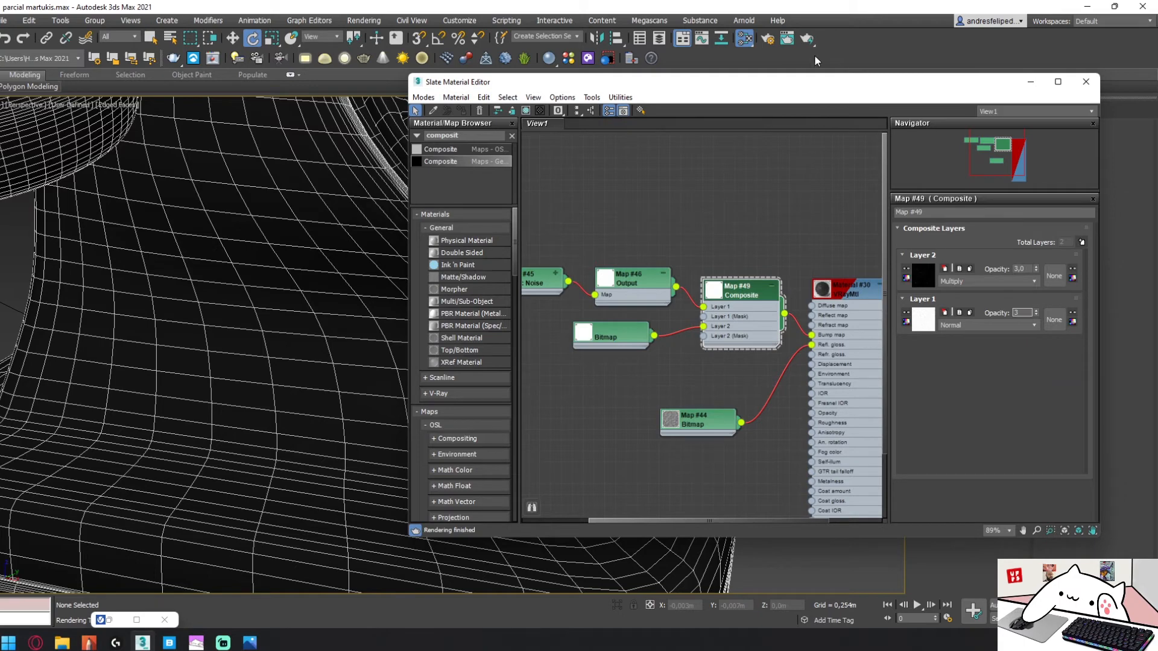
- Set the material's bump map amount to 70 and check the scratches in the render
{"action": "left_click", "coordinate": [136, 620]}
{"action": "left_click", "coordinate": [832, 301]}
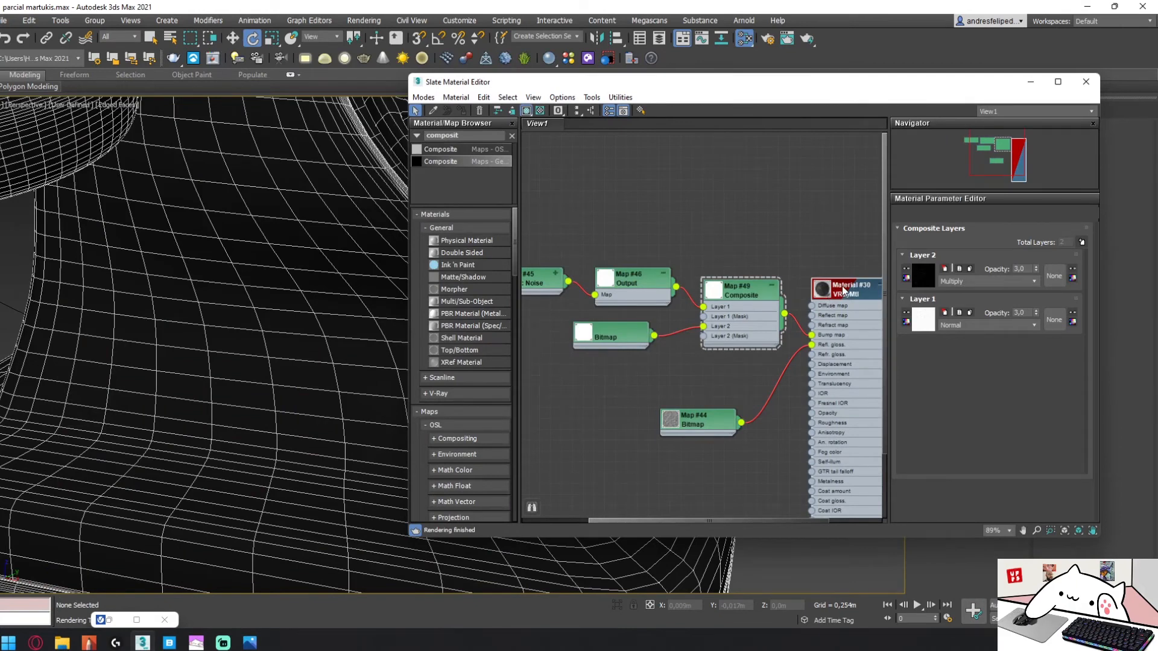
{"action": "double_click", "coordinate": [845, 290]}
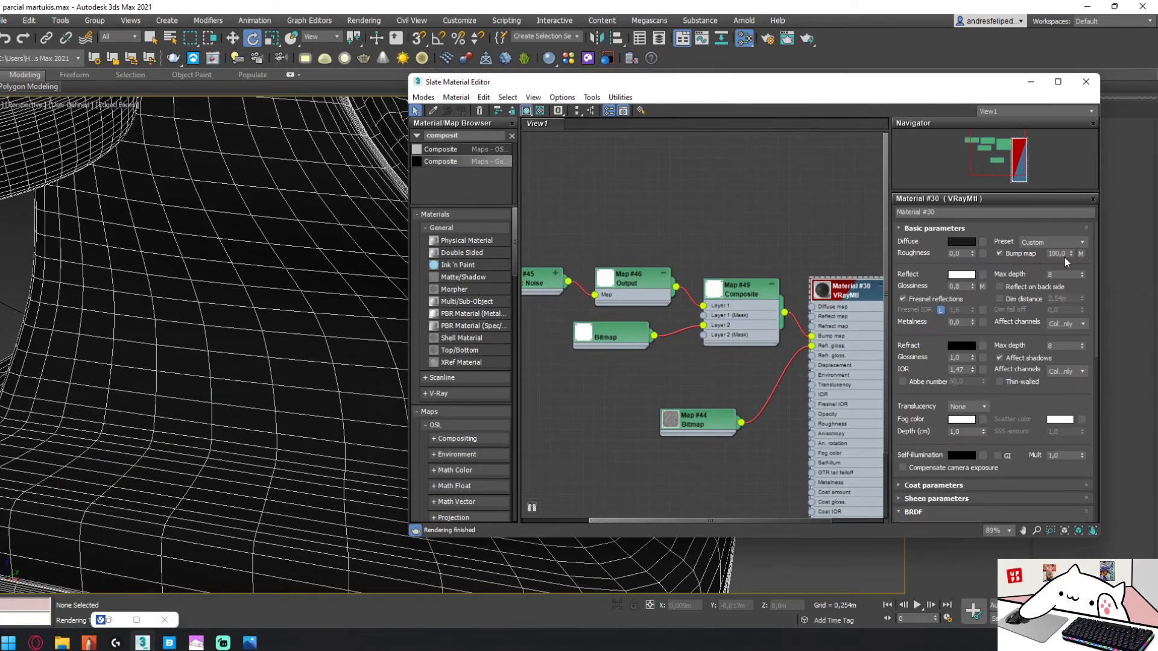
{"action": "left_click", "coordinate": [1065, 253]}
{"action": "type", "text": "70"}
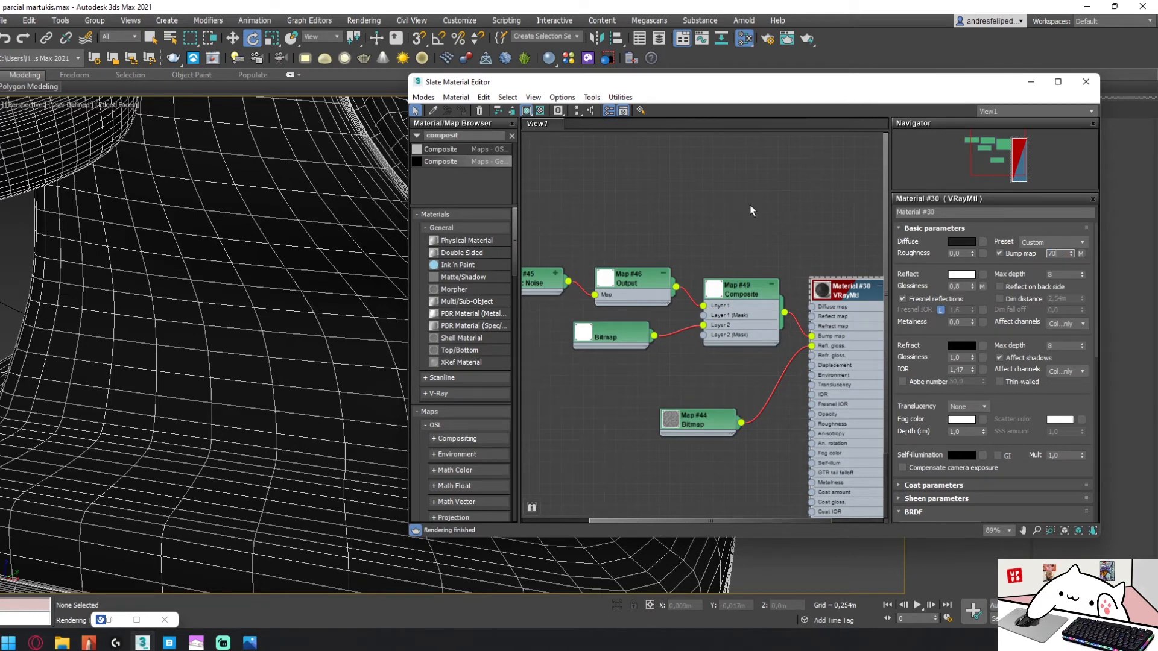
{"action": "key", "text": "Return"}
{"action": "left_click", "coordinate": [111, 620]}
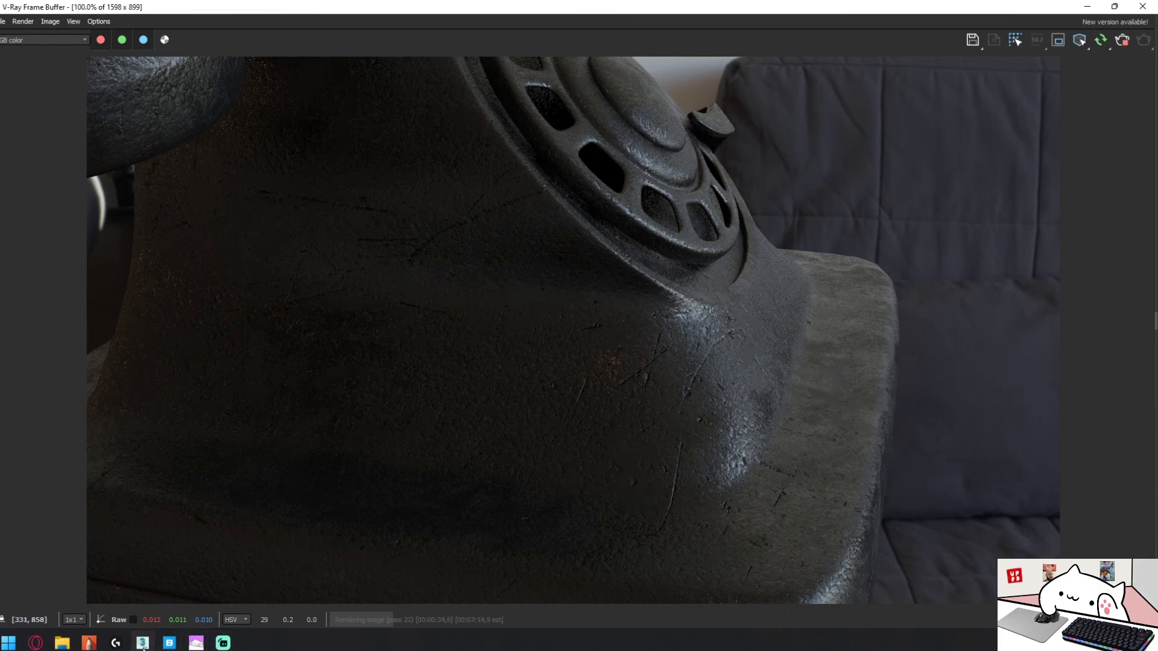
{"action": "left_click", "coordinate": [169, 643]}
{"action": "left_click", "coordinate": [143, 643]}
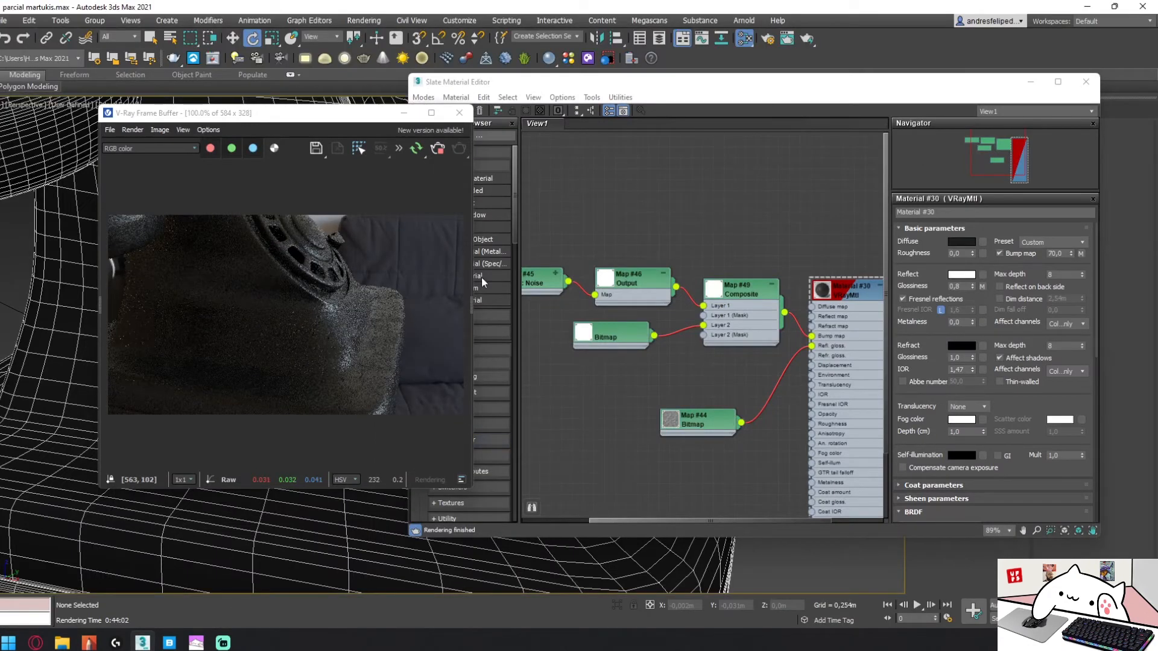
- Set the VRayMtl's bump map amount to 40
{"action": "left_click", "coordinate": [789, 198]}
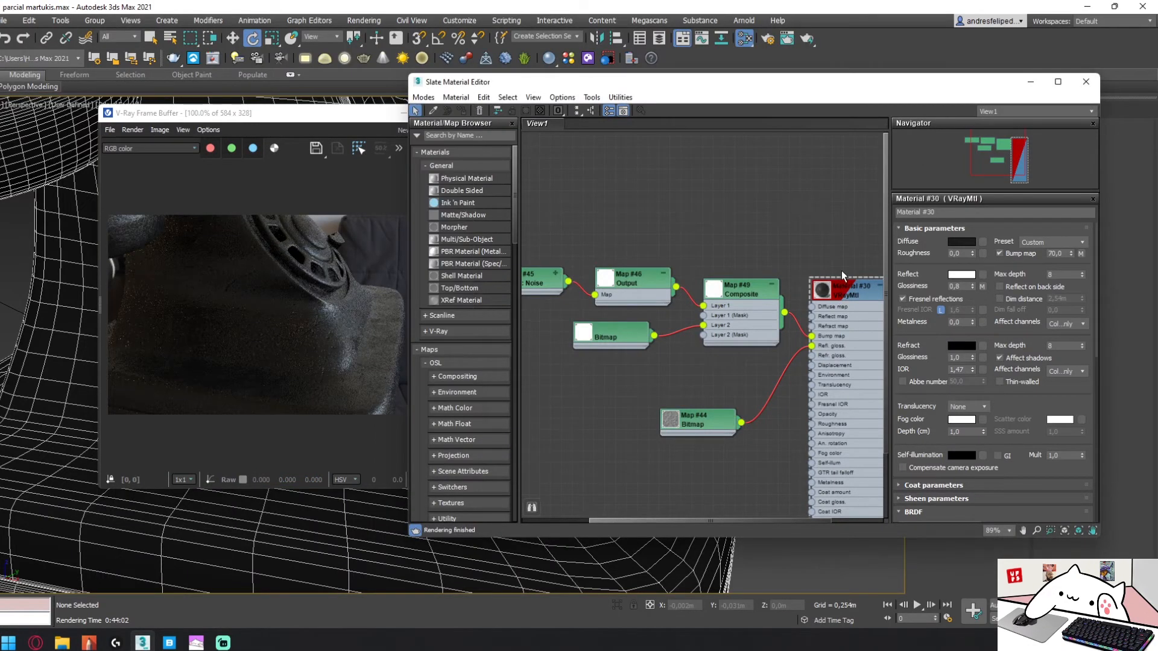
{"action": "left_click", "coordinate": [831, 292]}
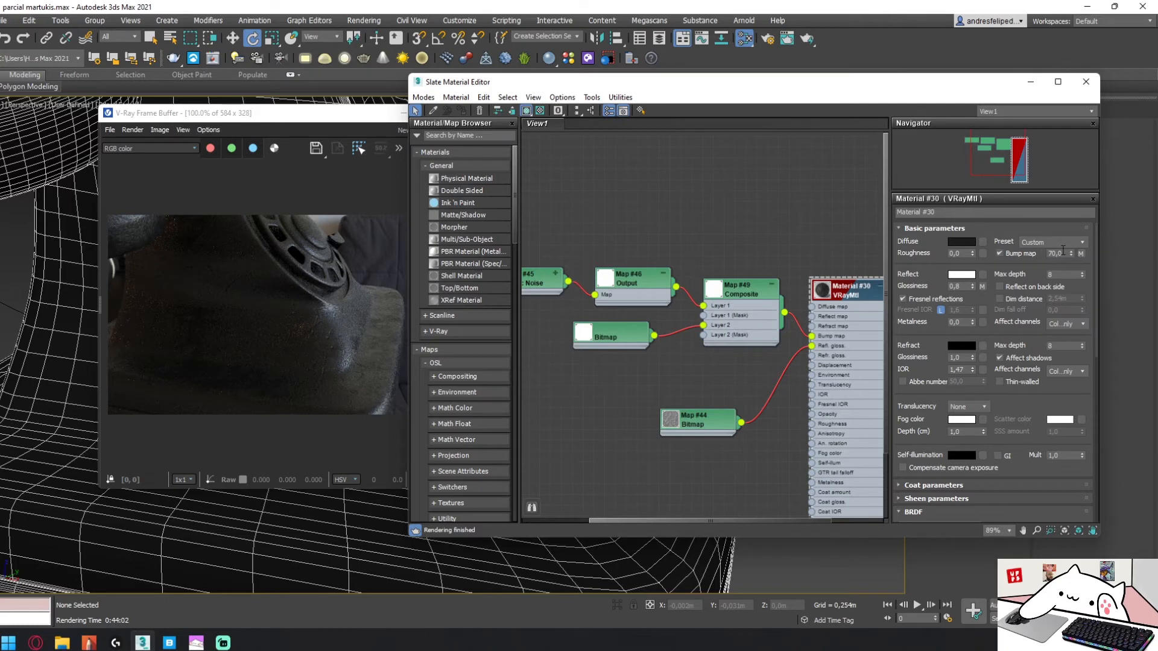
{"action": "left_click_drag", "start_coordinate": [1064, 252], "coordinate": [906, 248]}
{"action": "type", "text": "40"}
{"action": "key", "text": "Return"}
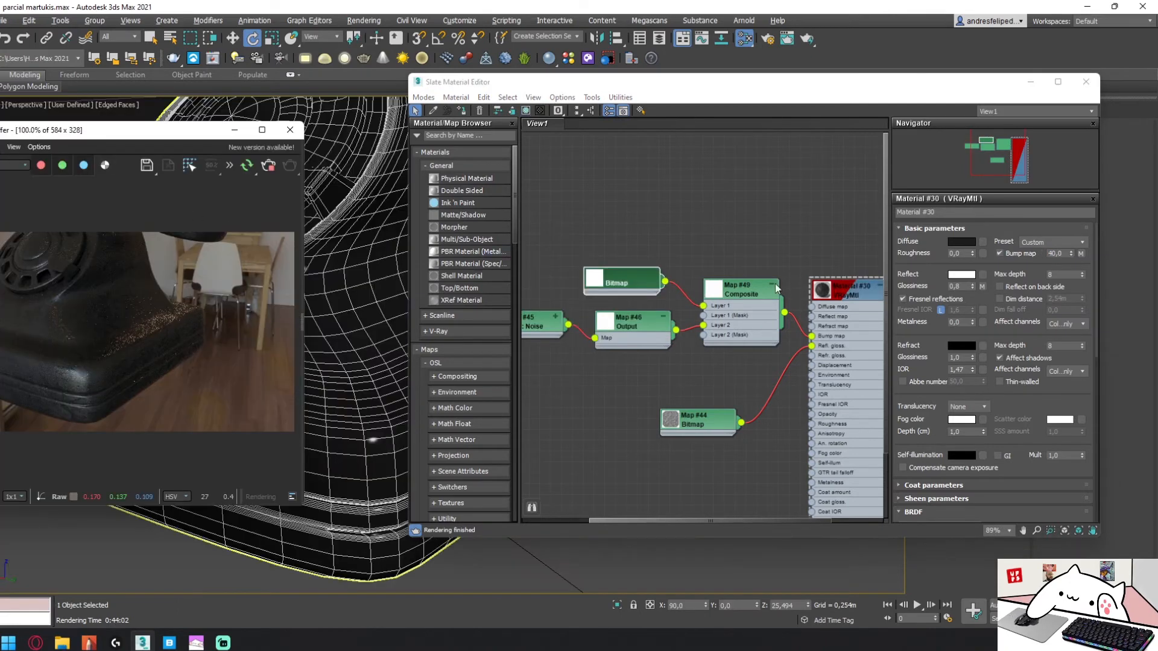
- Move the Composite map and its connected Bitmap, Output and Noise nodes together to just above the glossiness bitmap
{"action": "left_click_drag", "start_coordinate": [768, 241], "coordinate": [556, 361]}
{"action": "middle_click_drag", "start_coordinate": [696, 296], "coordinate": [731, 291]}
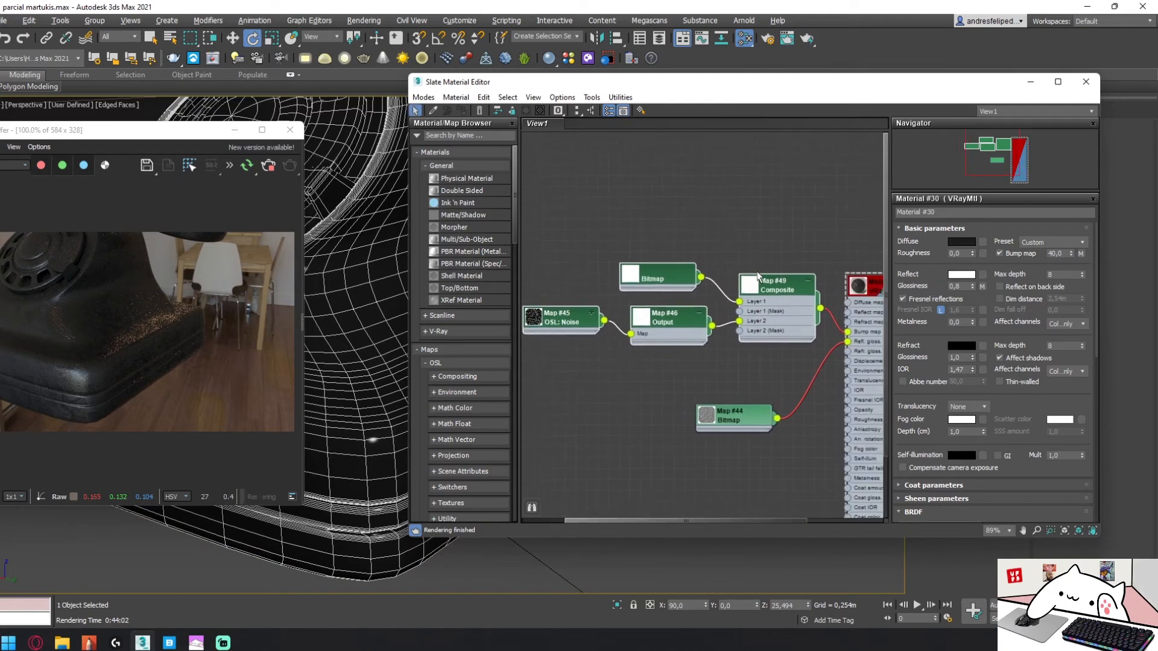
{"action": "mouse_move", "coordinate": [756, 294]}
{"action": "left_mouse_down"}
{"action": "mouse_move", "coordinate": [686, 313]}
{"action": "mouse_move", "coordinate": [756, 294]}
{"action": "left_mouse_up"}
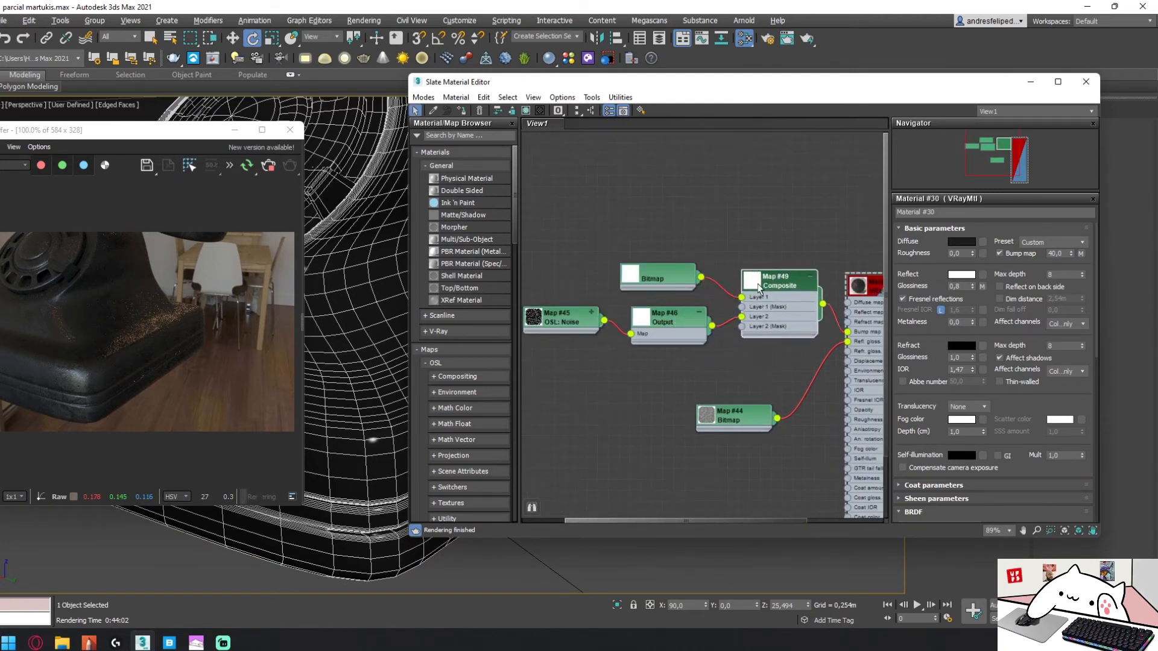
{"action": "left_click_drag", "start_coordinate": [768, 237], "coordinate": [616, 345]}
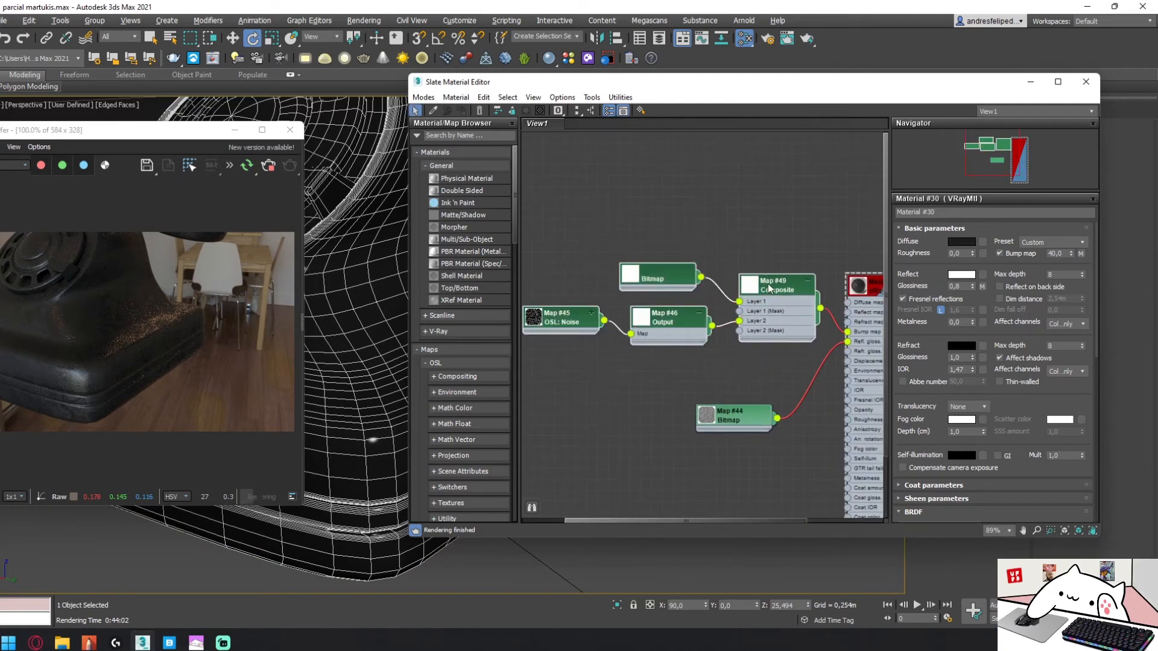
{"action": "left_click_drag", "start_coordinate": [769, 284], "coordinate": [726, 307]}
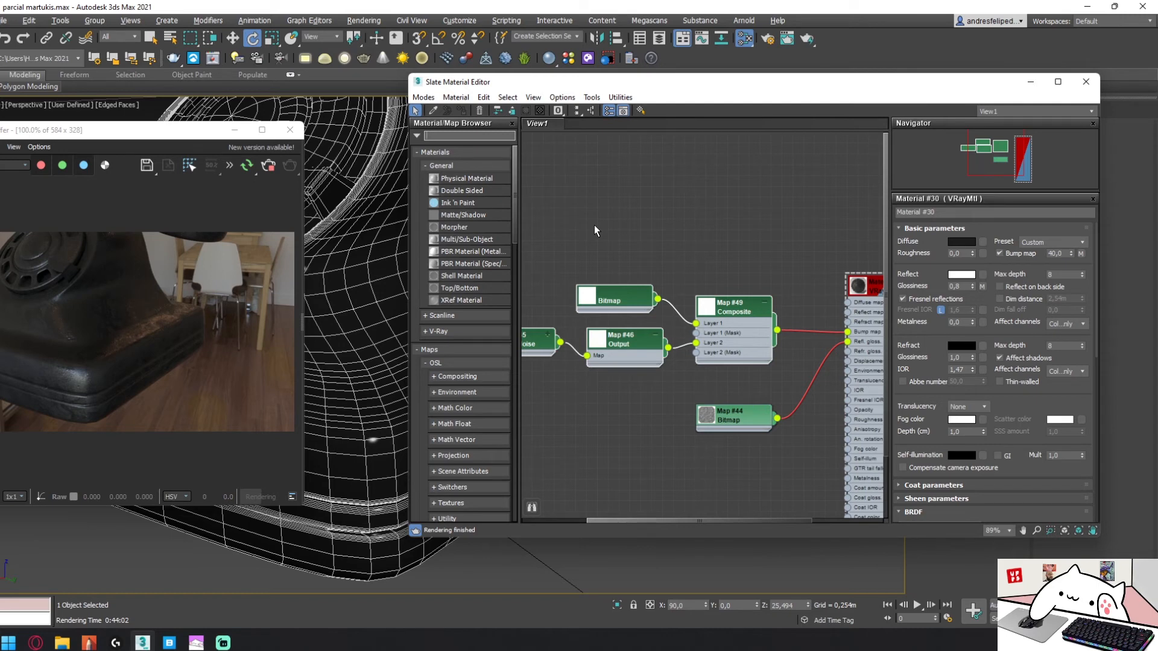
- Add a VRayDirt map to the node view and place it above the Composite map with its parameters open
{"action": "type", "text": "vraydirt"}
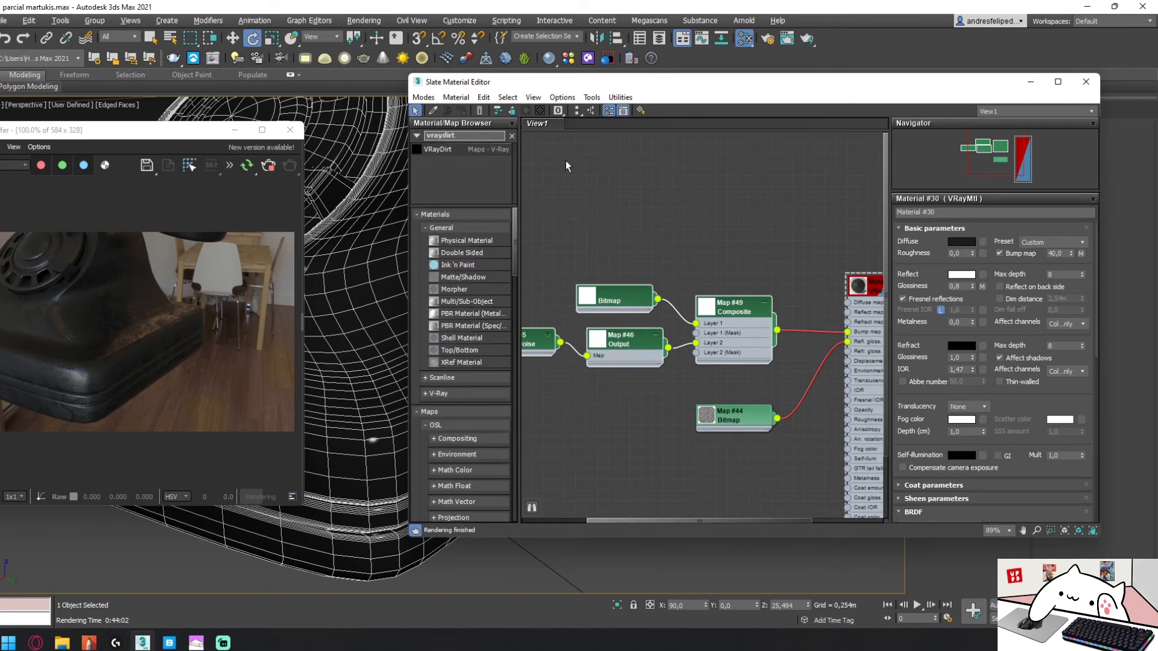
{"action": "key", "text": "Return"}
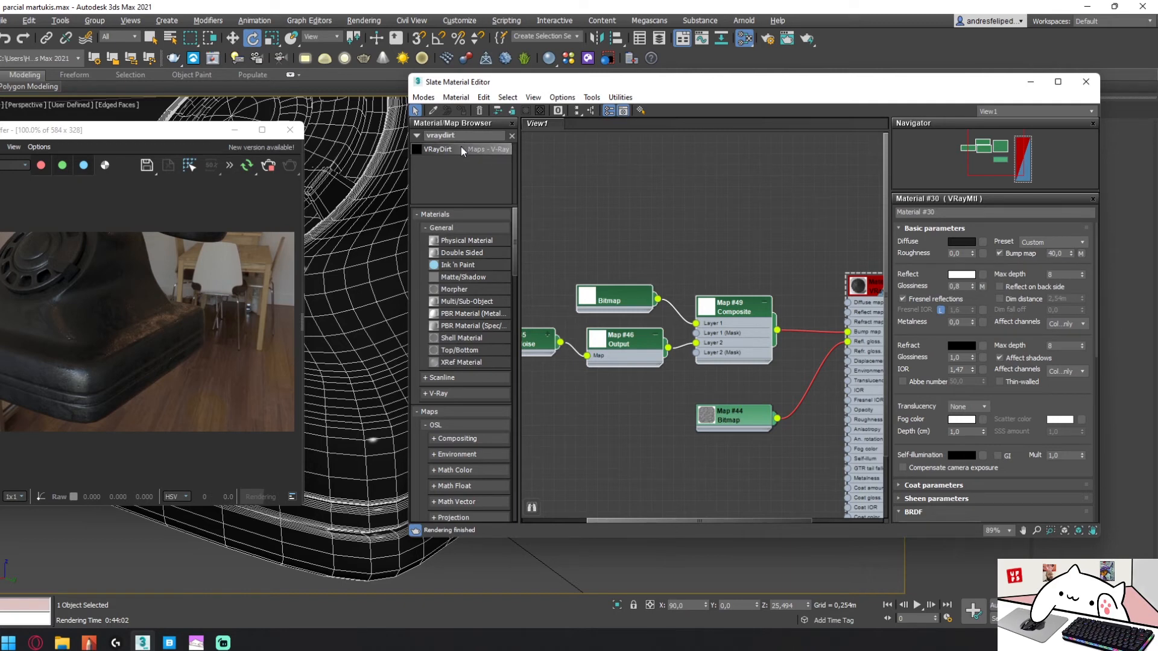
{"action": "left_click_drag", "start_coordinate": [461, 149], "coordinate": [687, 186]}
{"action": "double_click", "coordinate": [688, 188]}
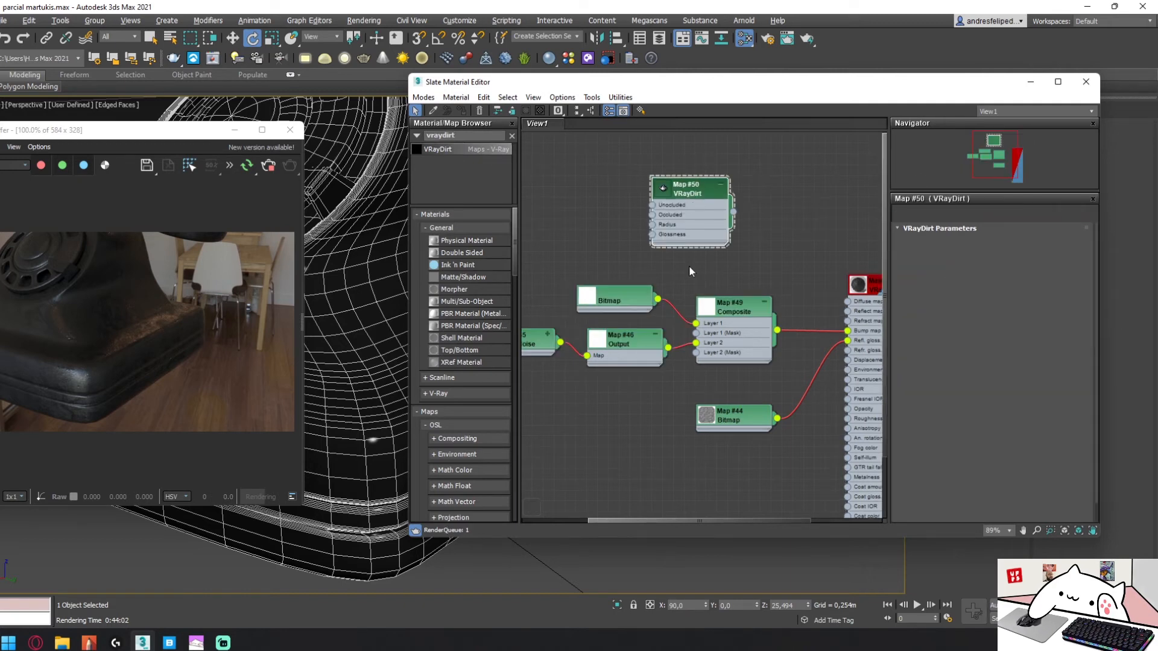
{"action": "middle_click_drag", "start_coordinate": [751, 224], "coordinate": [603, 277]}
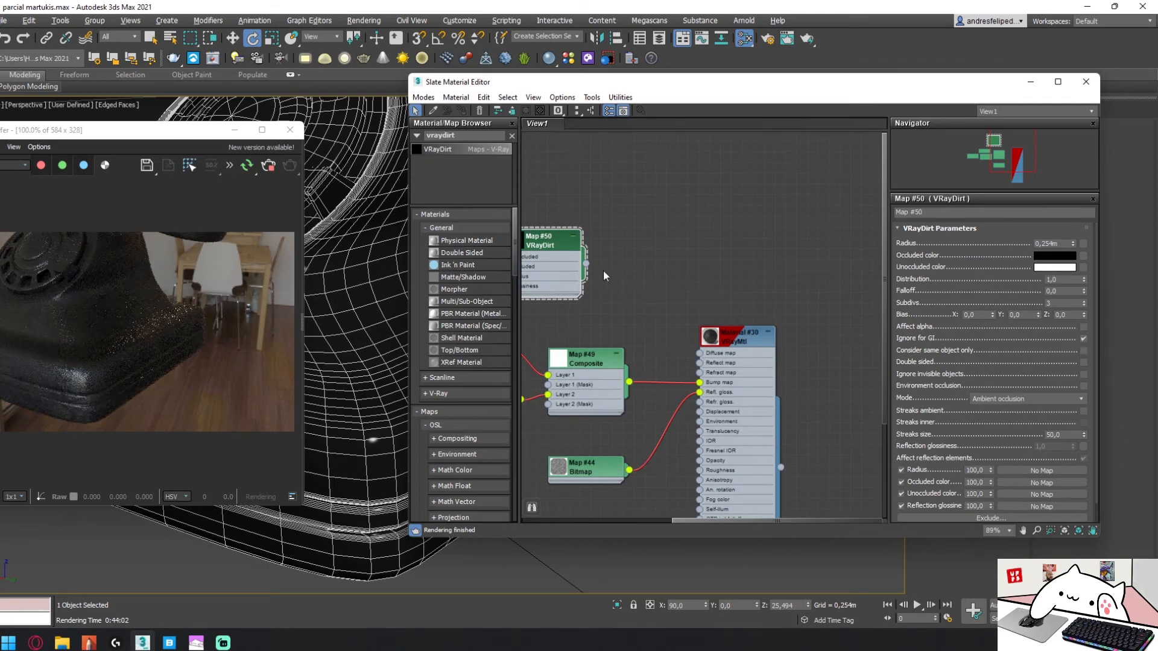
{"action": "left_click_drag", "start_coordinate": [557, 249], "coordinate": [599, 227]}
- Add a test VRayMtl, connect the VRayDirt map to its Diffuse map input, and assign it to the phone
{"action": "left_click", "coordinate": [463, 135]}
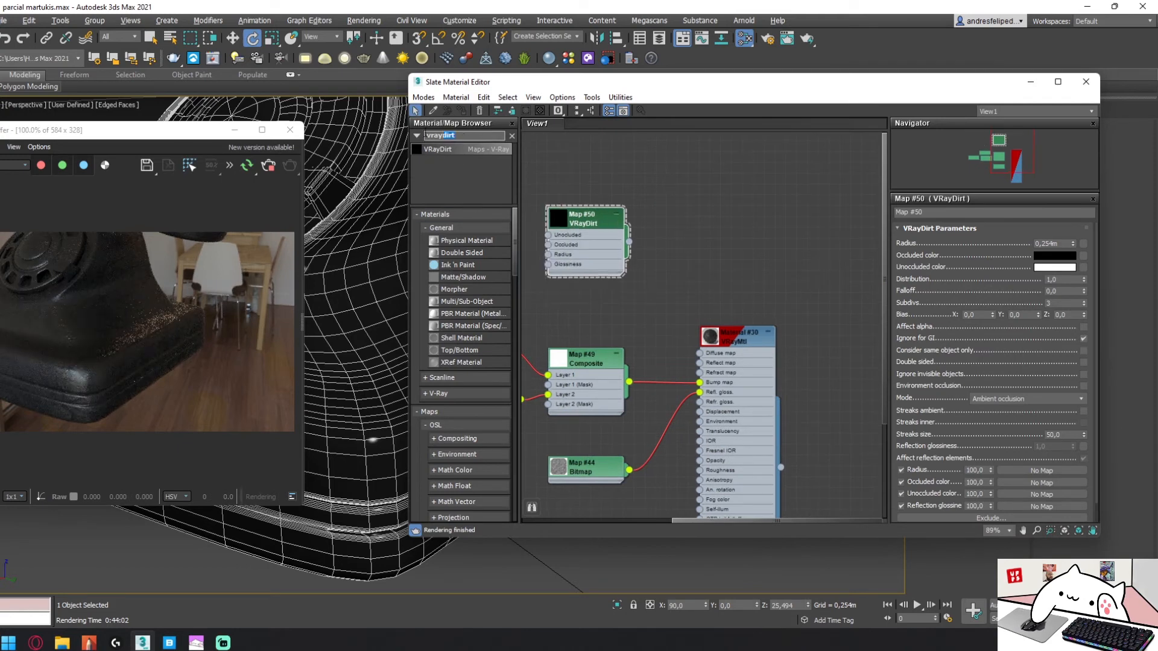
{"action": "type", "text": "vray"}
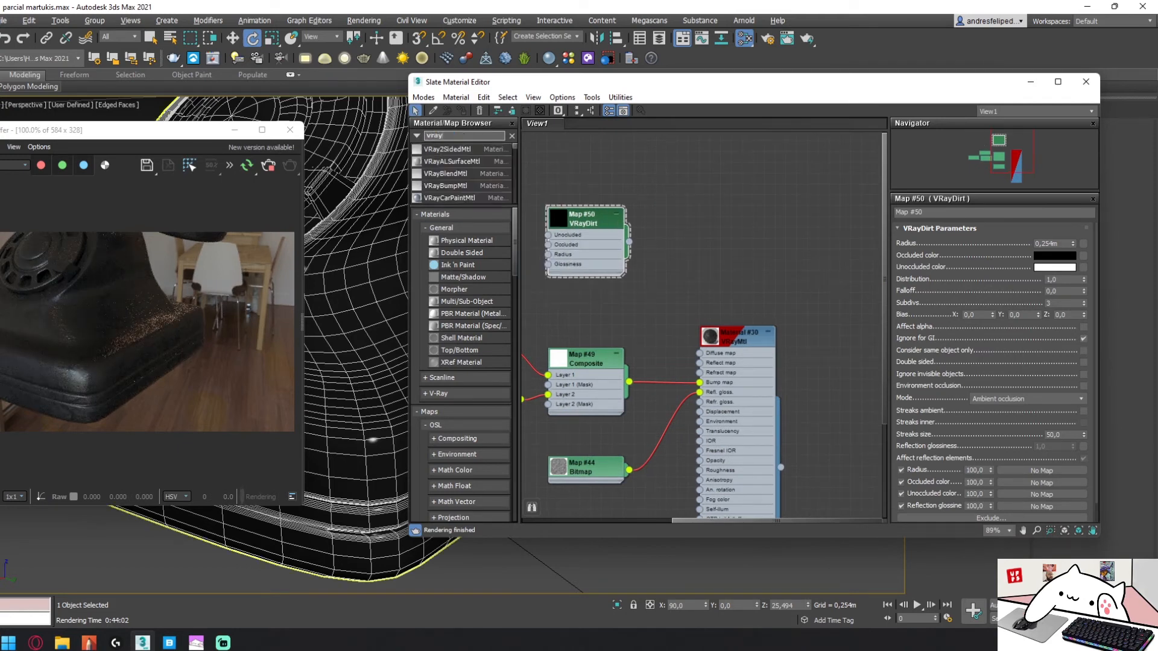
{"action": "type", "text": "mtl"}
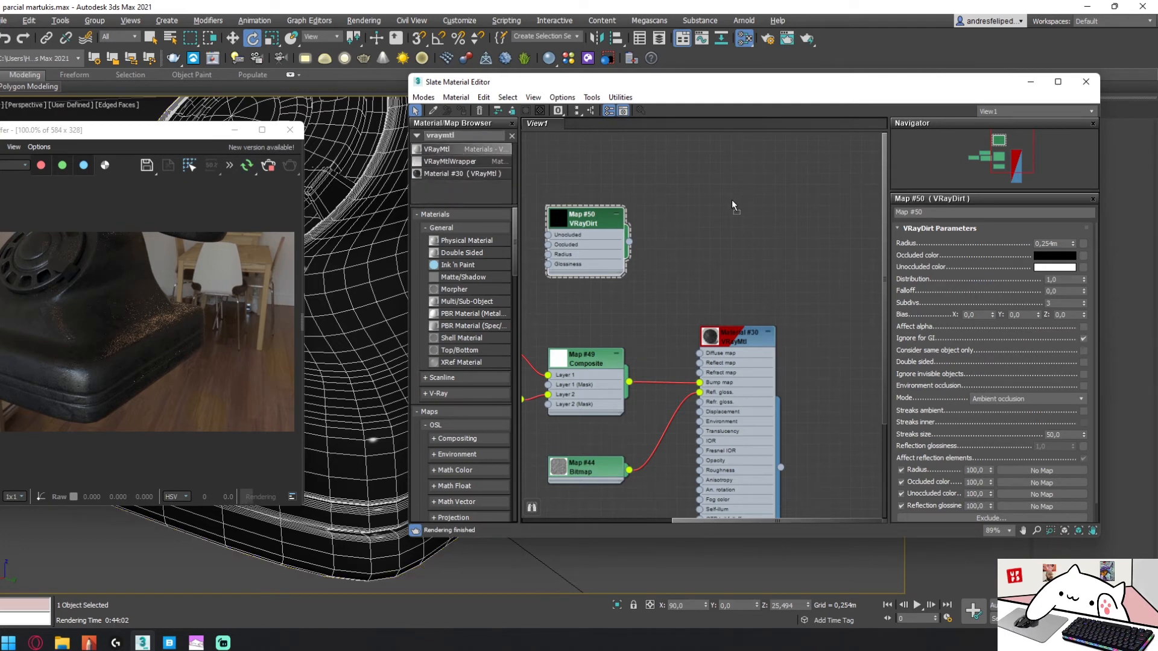
{"action": "left_click_drag", "start_coordinate": [732, 200], "coordinate": [714, 215]}
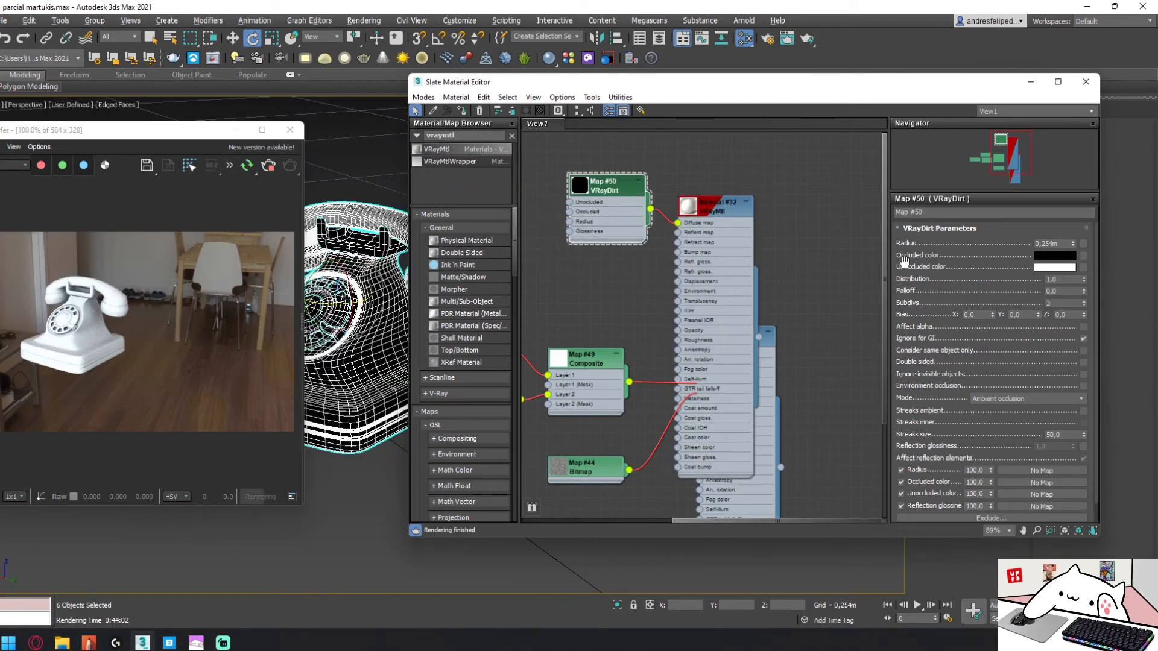
- Set the VRayDirt map's occluded color to pure red and inspect the phone's creases up close in the render
{"action": "left_click_drag", "start_coordinate": [186, 132], "coordinate": [262, 136]}
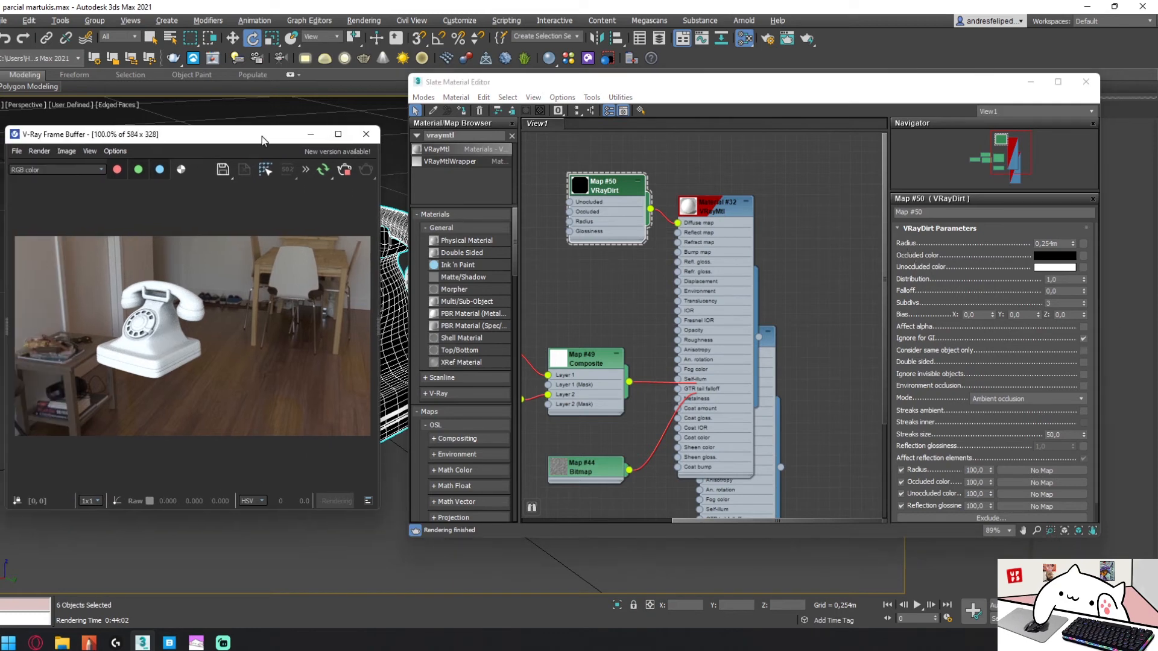
{"action": "scroll", "coordinate": [160, 317], "scroll_direction": "up", "scroll_amount": 5}
{"action": "left_click", "coordinate": [1055, 256]}
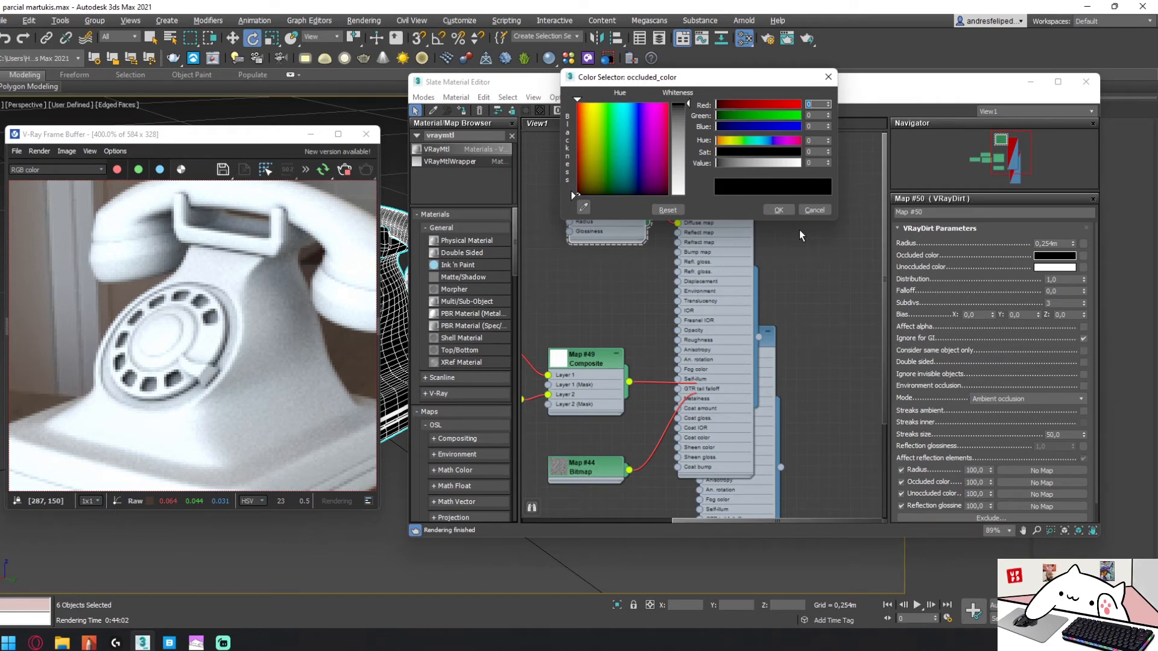
{"action": "left_click_drag", "start_coordinate": [615, 137], "coordinate": [577, 102]}
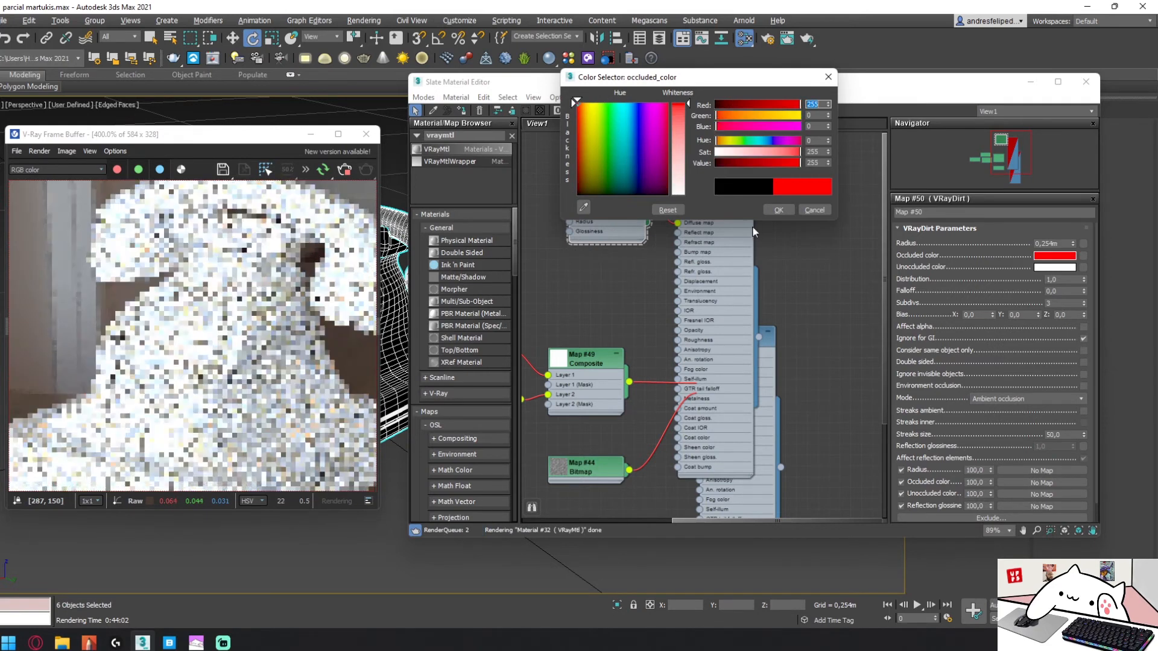
{"action": "left_click", "coordinate": [777, 210]}
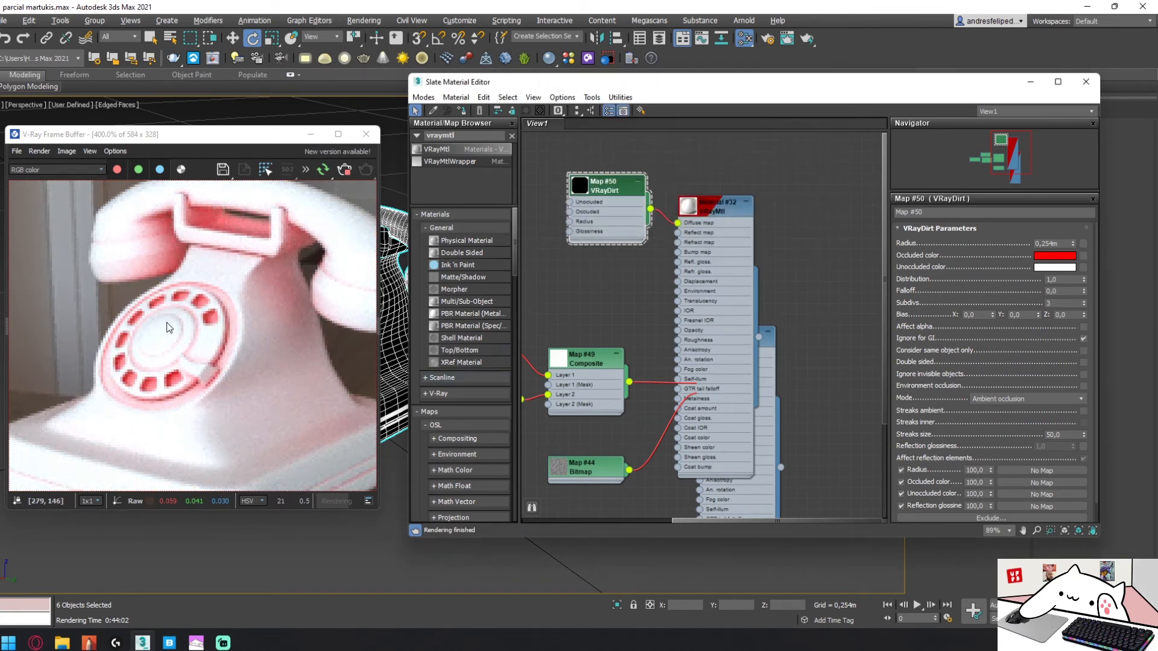
{"action": "scroll", "coordinate": [168, 328], "scroll_direction": "down", "scroll_amount": 3}
{"action": "scroll", "coordinate": [162, 324], "scroll_direction": "up", "scroll_amount": 3}
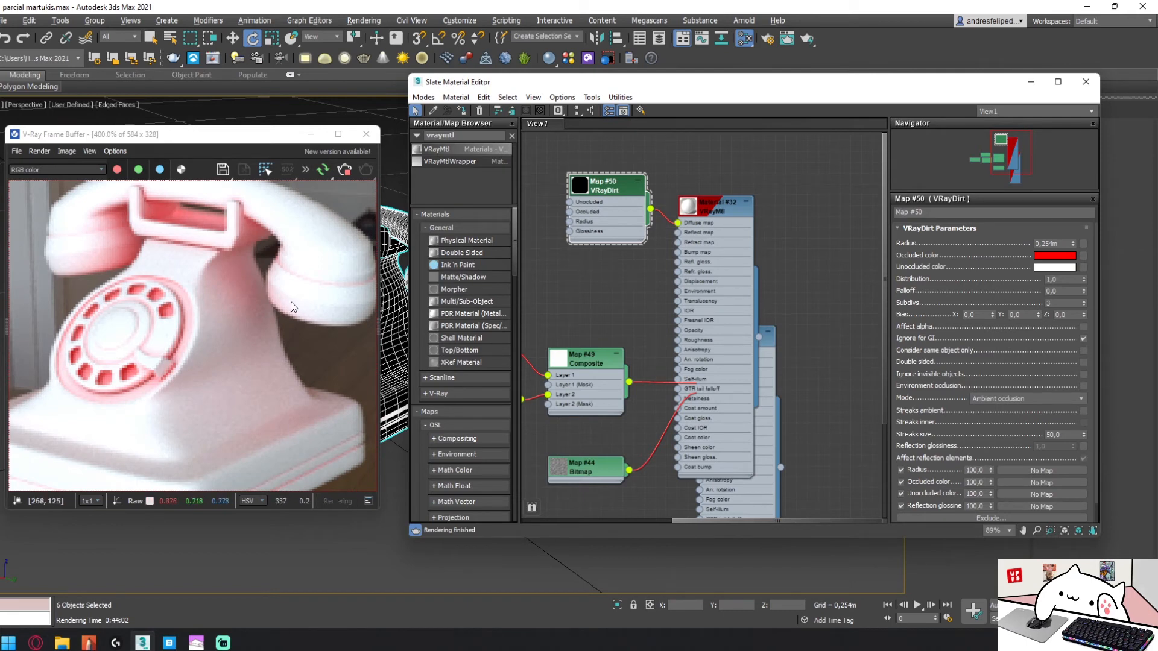
{"action": "middle_click_drag", "start_coordinate": [262, 254], "coordinate": [270, 203]}
{"action": "middle_click_drag", "start_coordinate": [76, 389], "coordinate": [176, 364]}
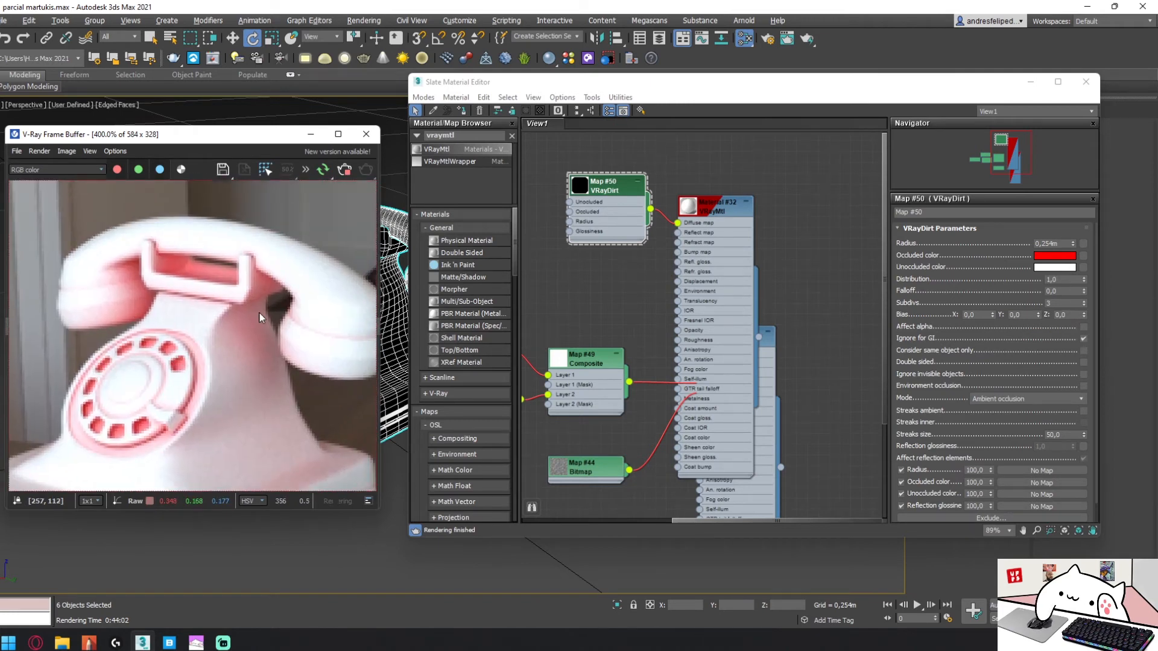
- Set the VRayDirt map's radius to 0,01 m and distribution to 0,1, and check the dial in the render
{"action": "left_click", "coordinate": [1079, 238]}
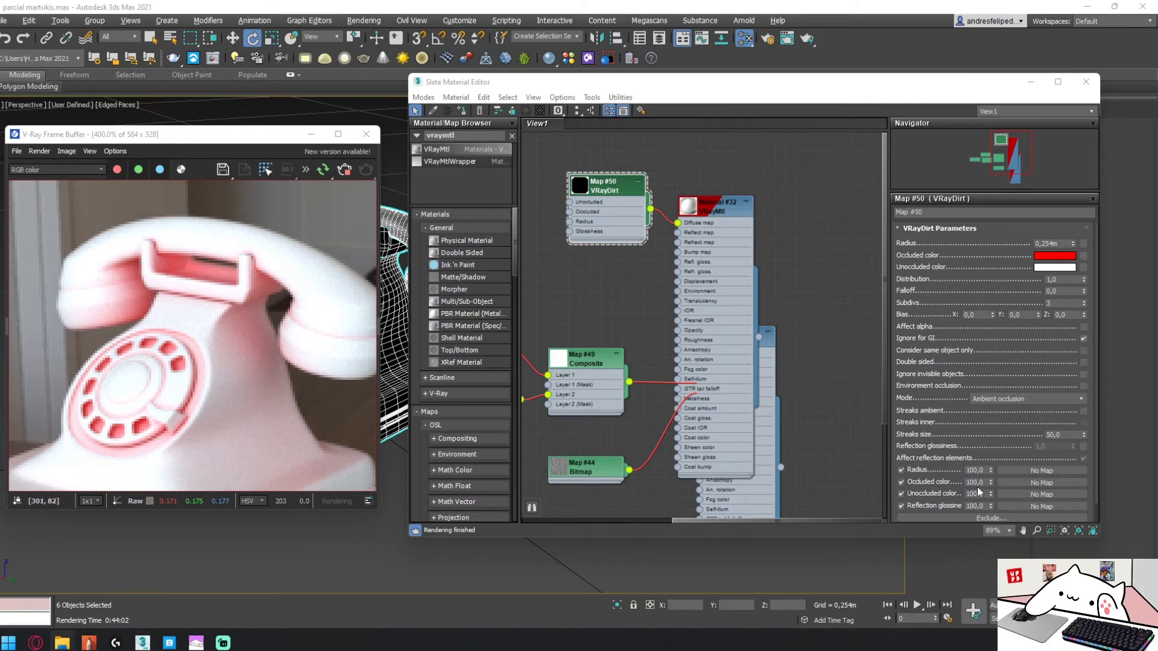
{"action": "double_click", "coordinate": [1053, 243]}
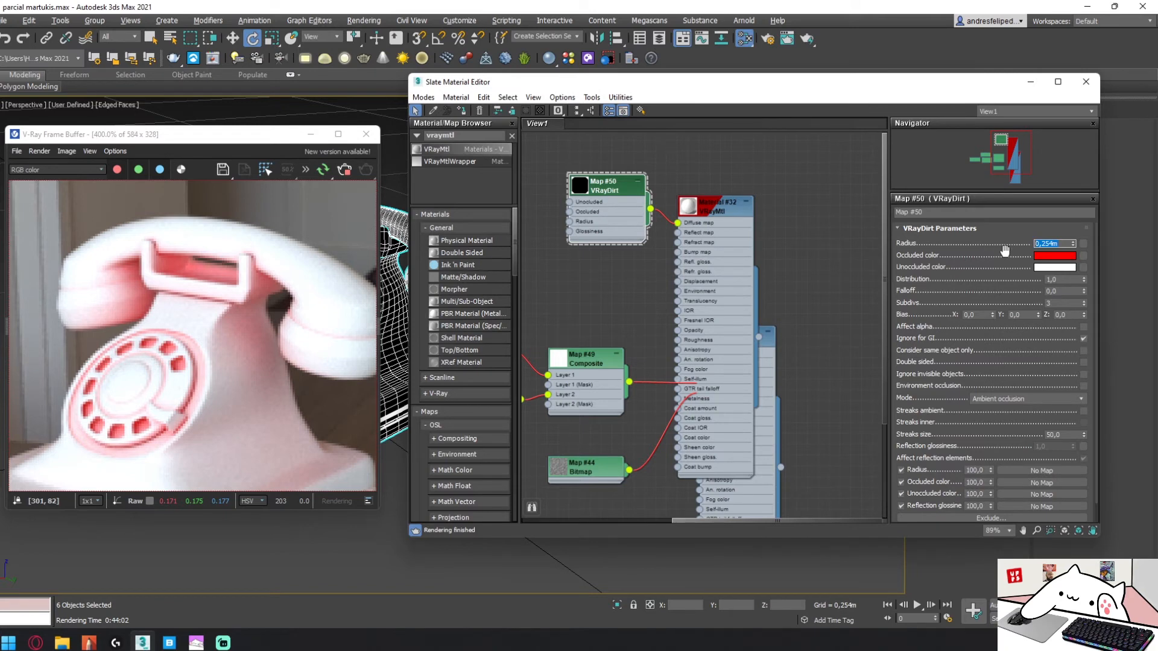
{"action": "type", "text": "0,01"}
{"action": "left_click", "coordinate": [1064, 280]}
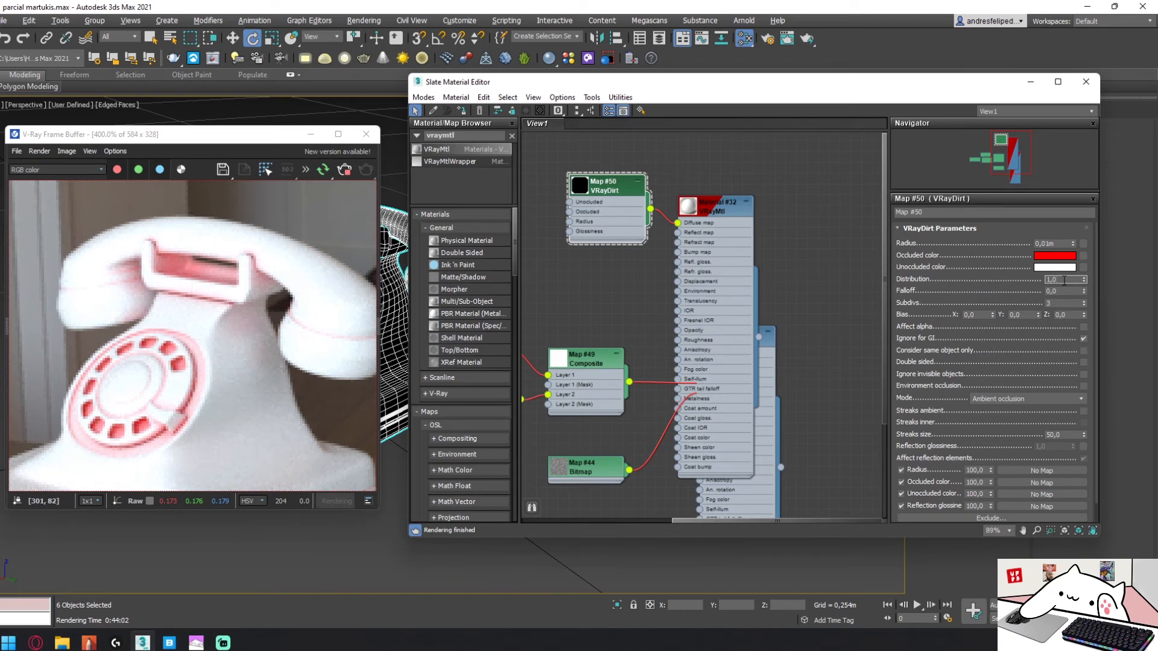
{"action": "type", "text": "0,1"}
{"action": "key", "text": "Tab"}
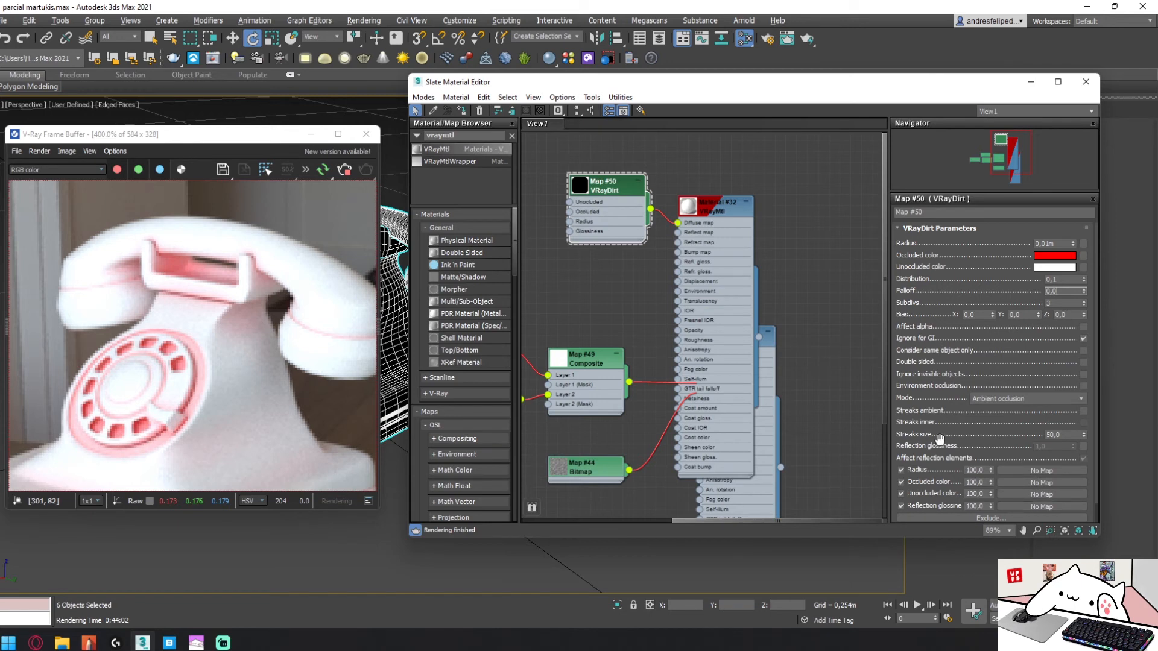
{"action": "middle_click_drag", "start_coordinate": [754, 222], "coordinate": [810, 208]}
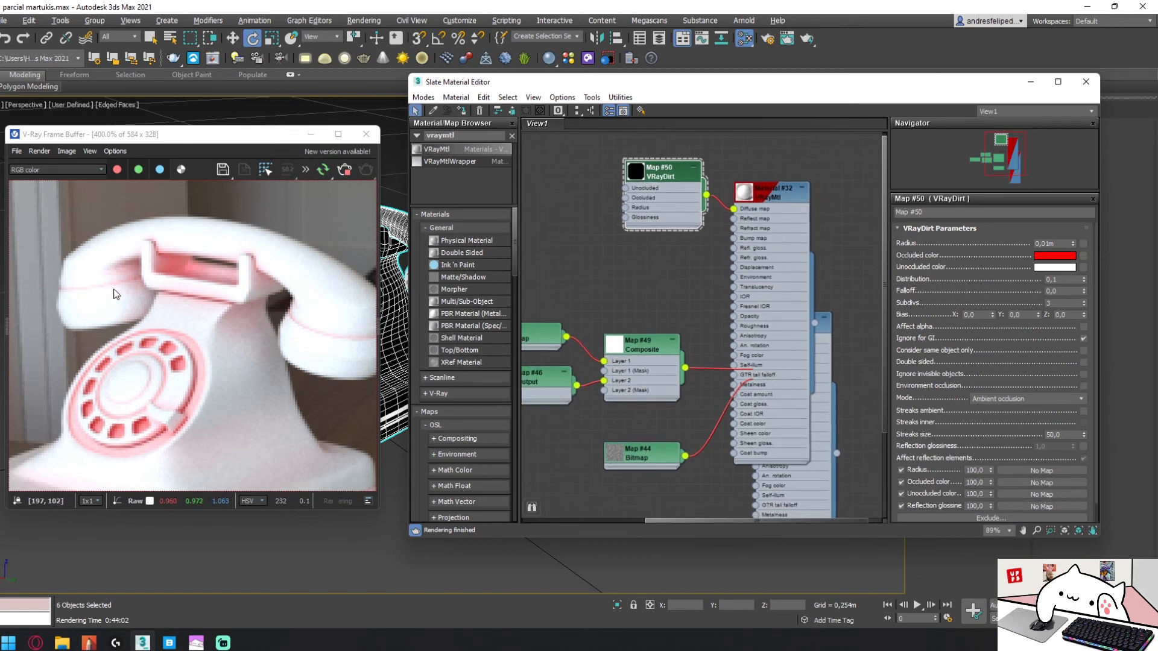
{"action": "middle_click_drag", "start_coordinate": [88, 436], "coordinate": [157, 380]}
{"action": "middle_click_drag", "start_coordinate": [212, 409], "coordinate": [235, 374]}
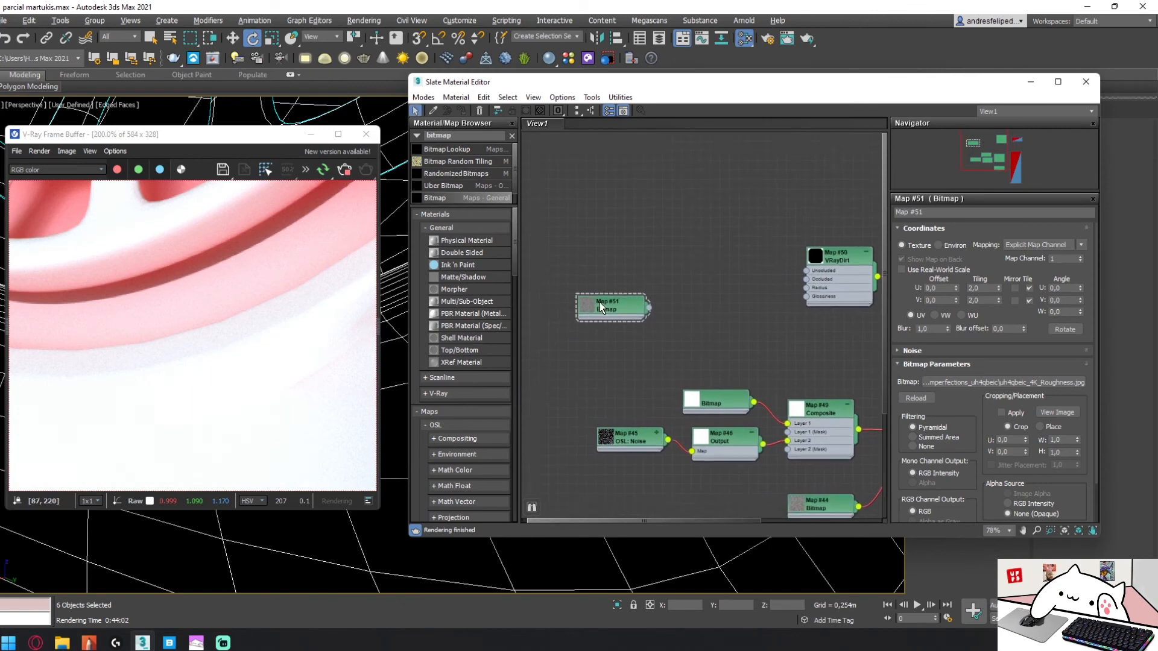
- Connect the new roughness Bitmap to the VRayDirt map's Radius input and check the broken-up dirt edges in the render
{"action": "left_click_drag", "start_coordinate": [588, 305], "coordinate": [631, 211]}
{"action": "double_click", "coordinate": [630, 211]}
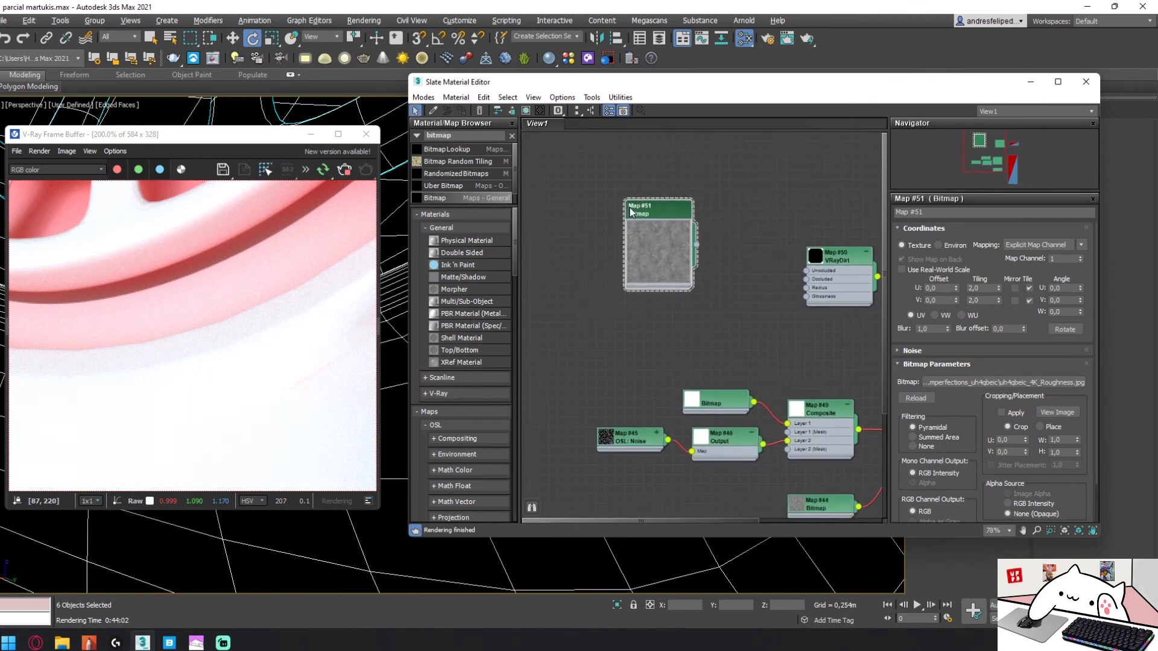
{"action": "scroll", "coordinate": [642, 251], "scroll_direction": "up", "scroll_amount": 4}
{"action": "scroll", "coordinate": [701, 298], "scroll_direction": "down", "scroll_amount": 1}
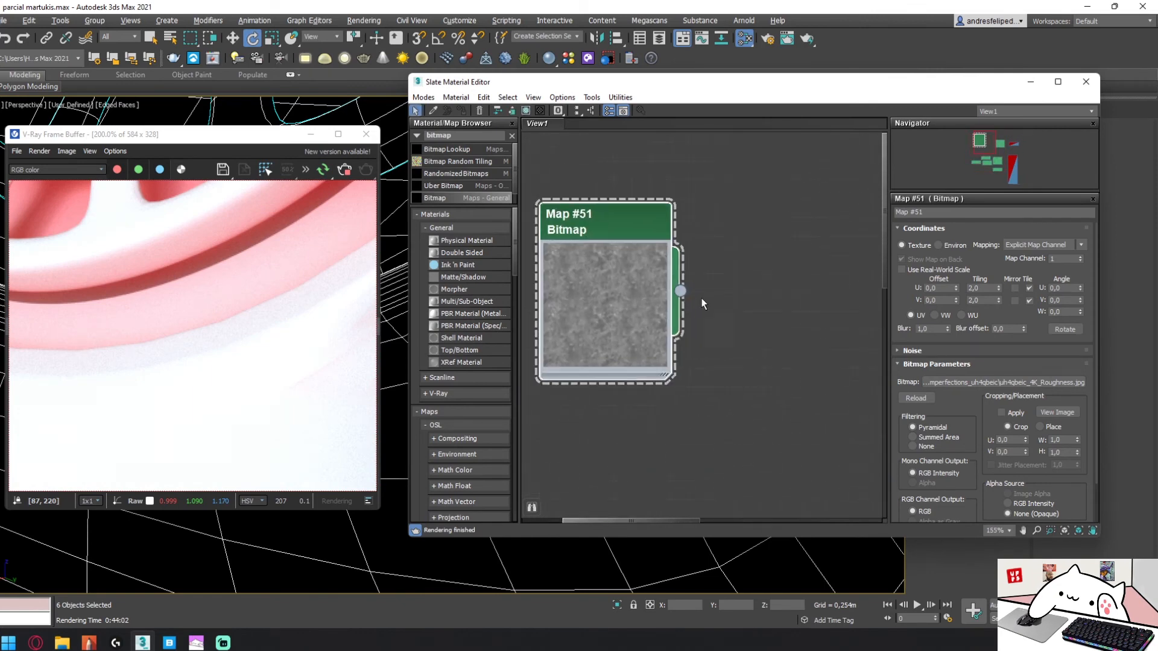
{"action": "scroll", "coordinate": [701, 298], "scroll_direction": "down", "scroll_amount": 3}
{"action": "left_click_drag", "start_coordinate": [646, 299], "coordinate": [755, 344]}
{"action": "left_click_drag", "start_coordinate": [612, 256], "coordinate": [689, 286]}
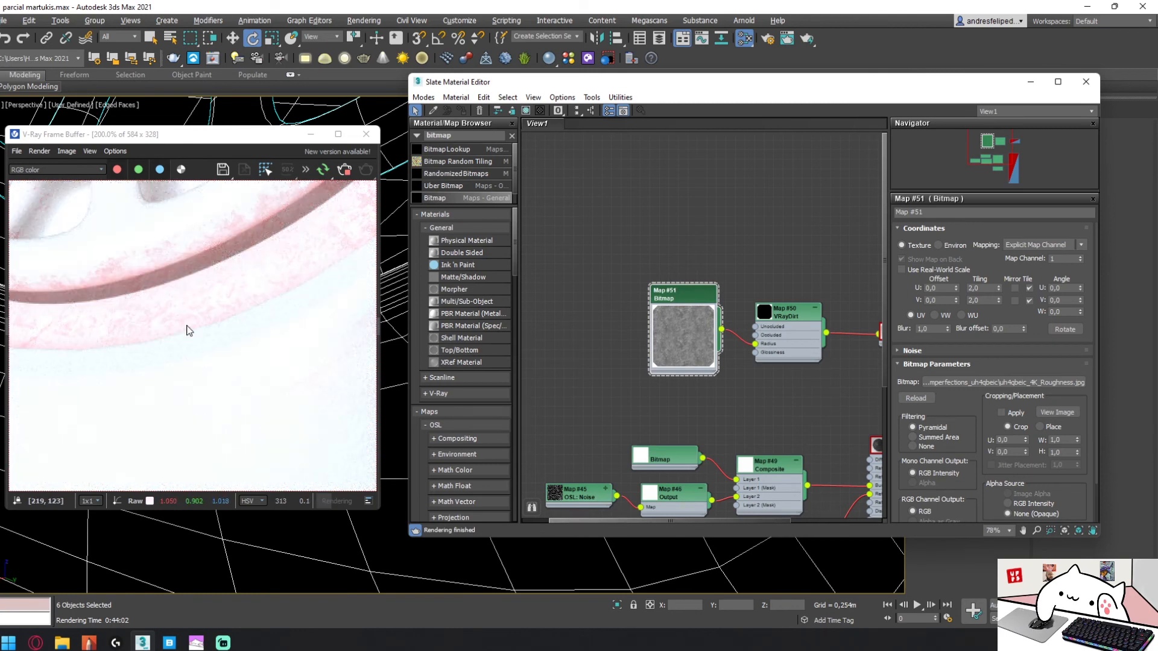
{"action": "scroll", "coordinate": [212, 290], "scroll_direction": "down", "scroll_amount": 1}
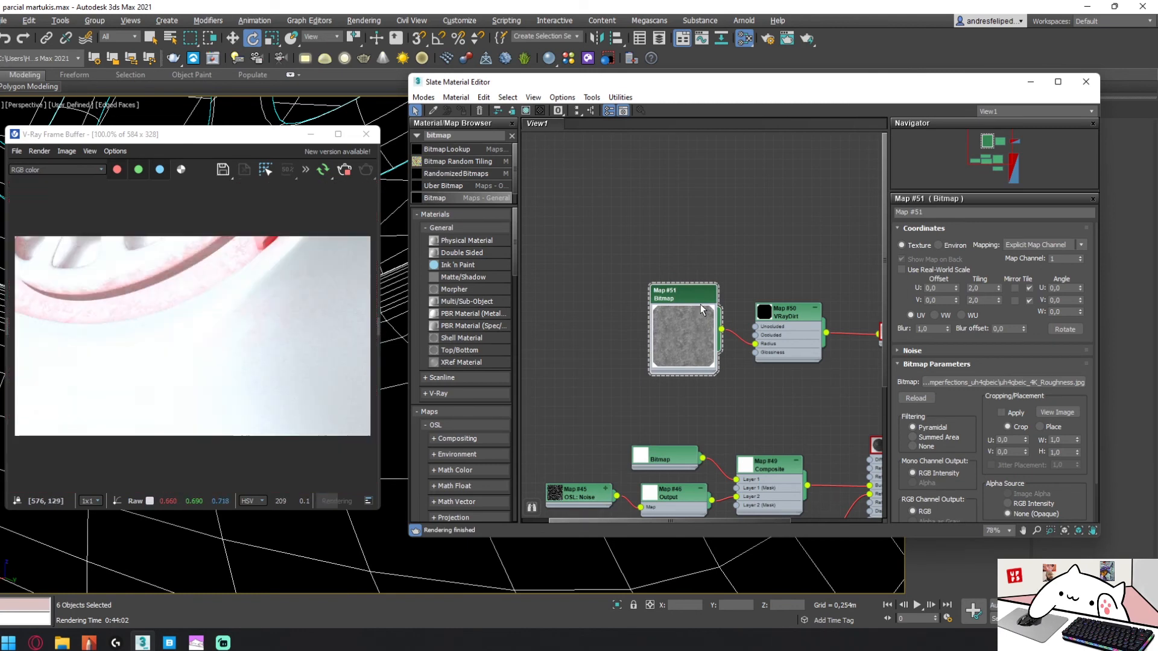
- Delete the white test VRayMtl fed by the VRayDirt map and reassign the black plastic VRayMtl to the phone
{"action": "double_click", "coordinate": [701, 304]}
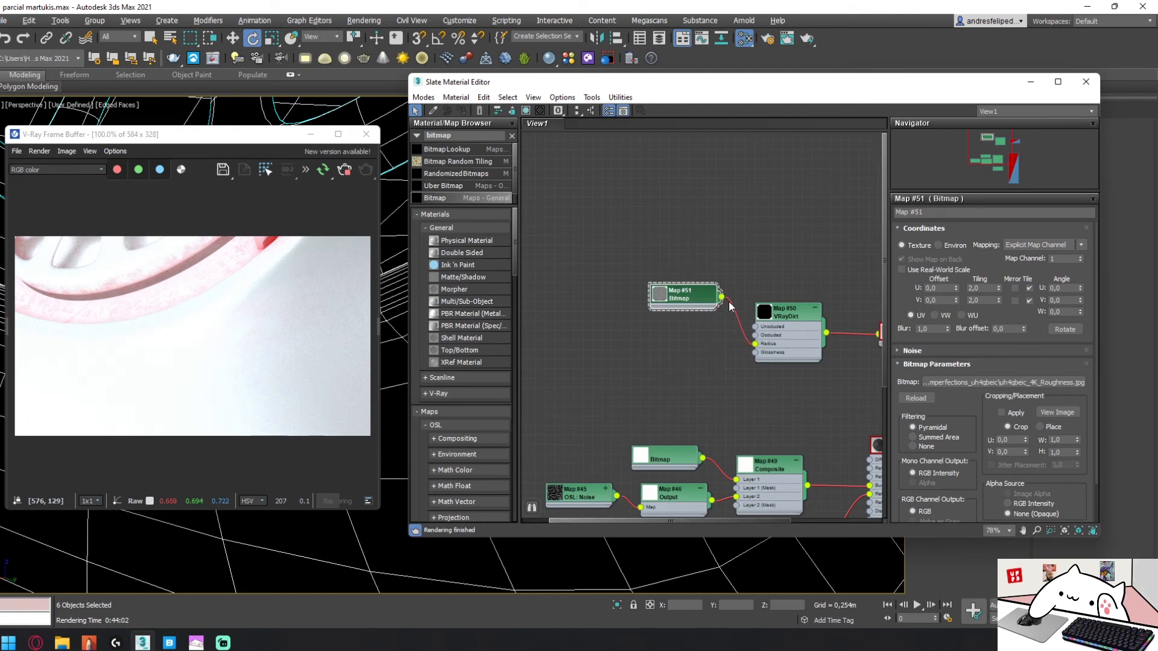
{"action": "middle_click_drag", "start_coordinate": [730, 307], "coordinate": [591, 291]}
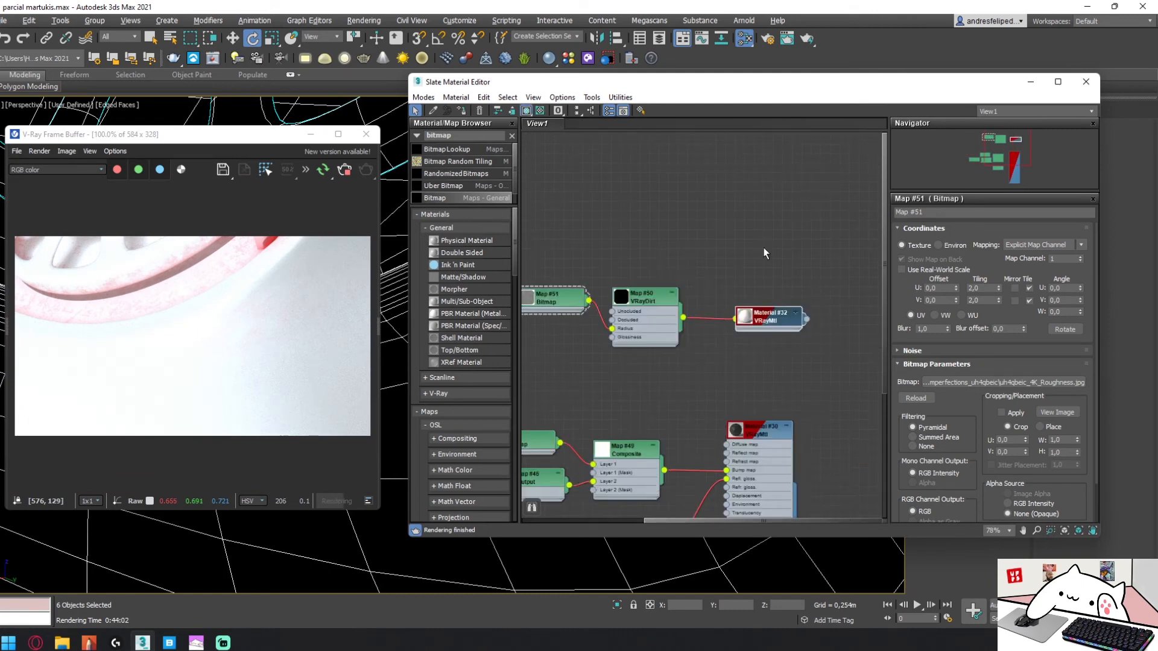
{"action": "key", "text": "Delete"}
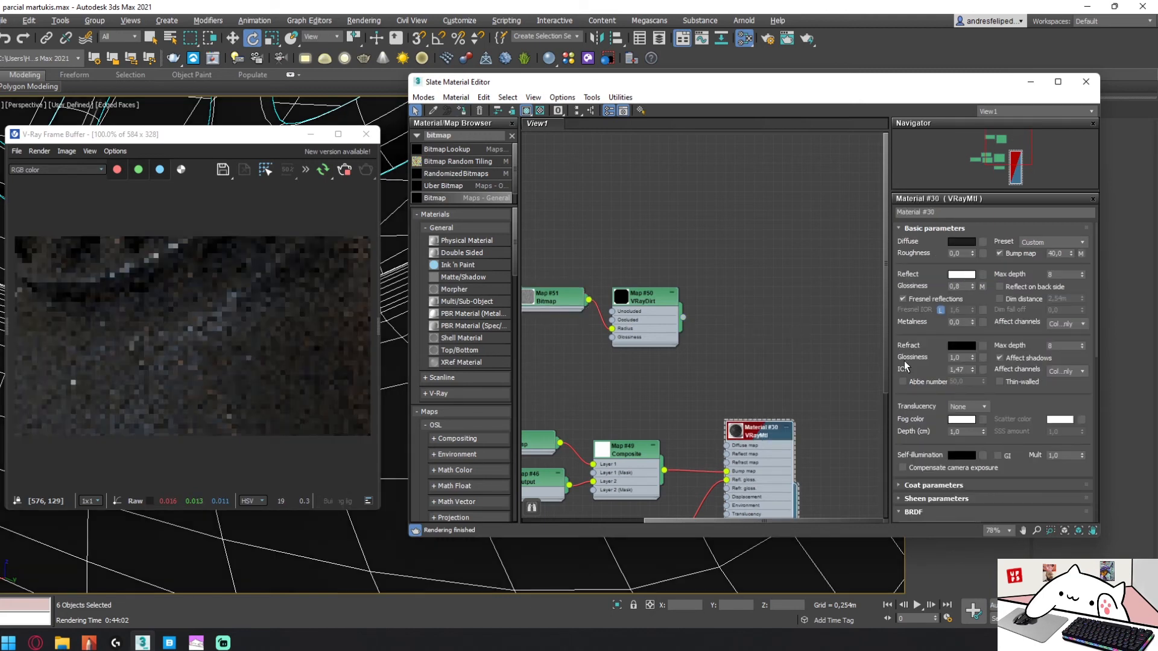
{"action": "middle_click_drag", "start_coordinate": [722, 373], "coordinate": [750, 329]}
{"action": "scroll", "coordinate": [747, 327], "scroll_direction": "down", "scroll_amount": 4}
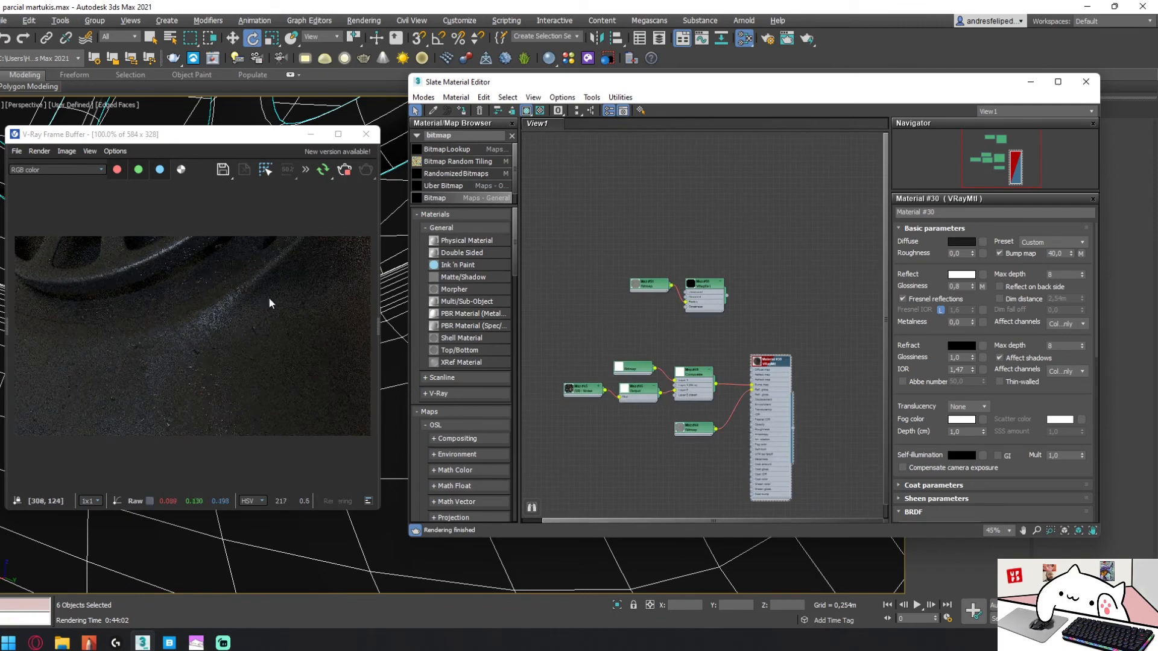
- Check the whole phone in the render and align the roughness Bitmap node with the VRayDirt map's Radius input
{"action": "scroll", "coordinate": [391, 535], "scroll_direction": "down", "scroll_amount": 8}
{"action": "scroll", "coordinate": [389, 536], "scroll_direction": "up", "scroll_amount": 3}
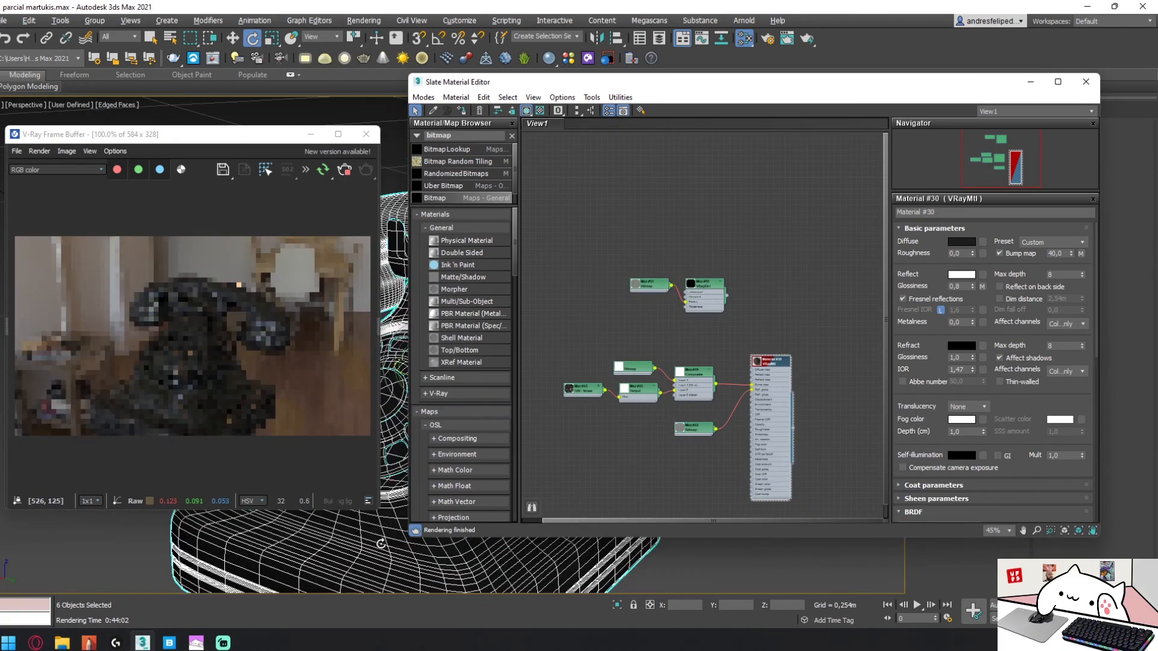
{"action": "middle_click_drag", "start_coordinate": [384, 508], "coordinate": [364, 475]}
{"action": "scroll", "coordinate": [680, 301], "scroll_direction": "up", "scroll_amount": 5}
{"action": "scroll", "coordinate": [714, 317], "scroll_direction": "up", "scroll_amount": 3}
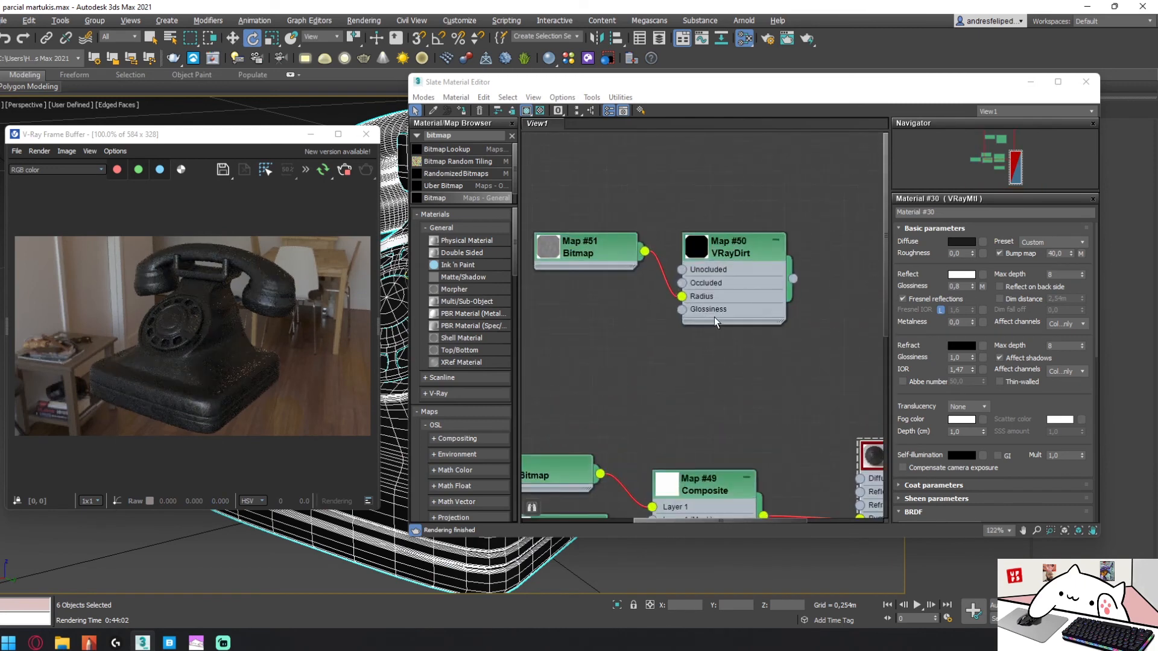
{"action": "left_click_drag", "start_coordinate": [584, 268], "coordinate": [598, 319]}
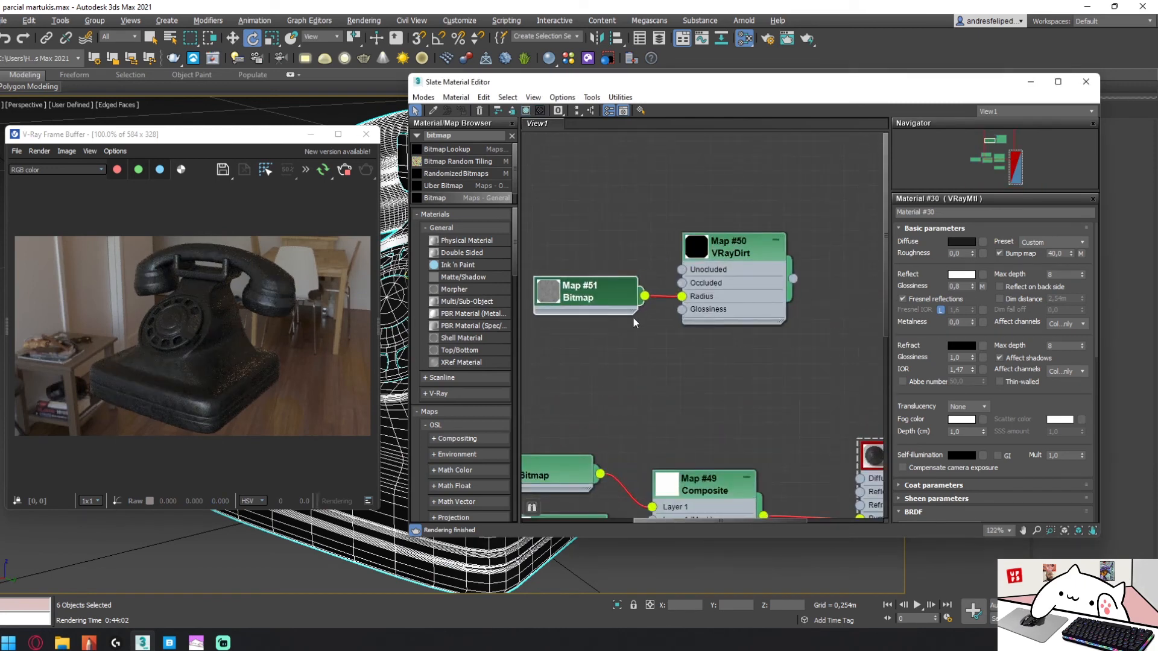
- Find the general Mix map in the map library and add it to the graph near the VRayDirt map
{"action": "middle_click_drag", "start_coordinate": [808, 372], "coordinate": [737, 383]}
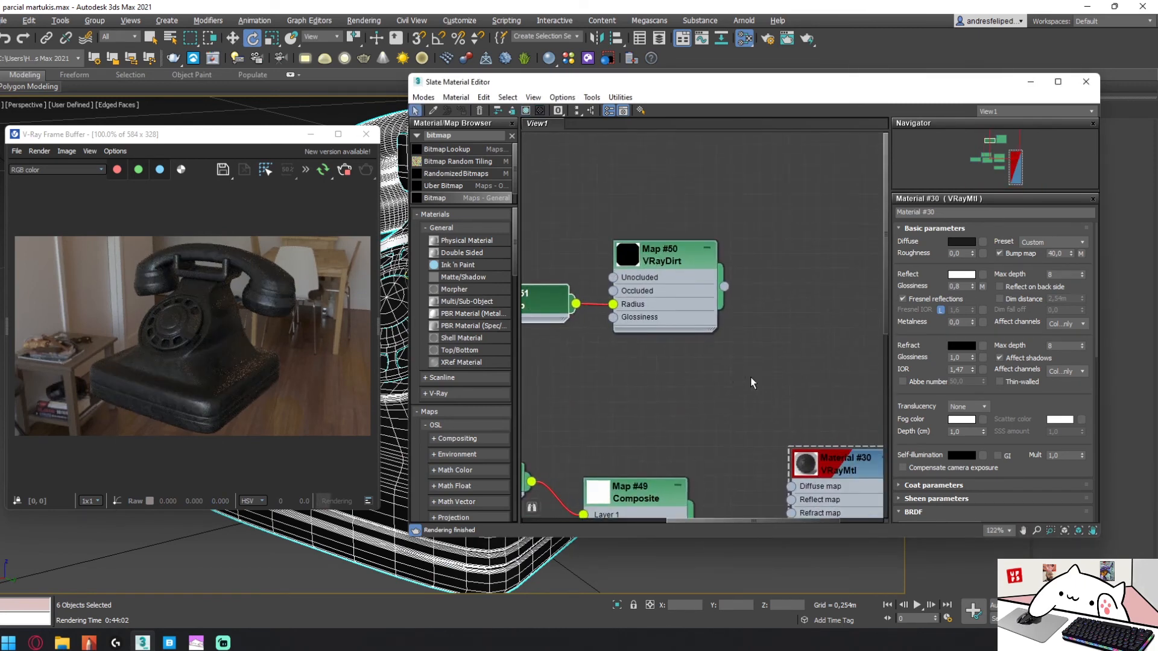
{"action": "scroll", "coordinate": [682, 371], "scroll_direction": "down", "scroll_amount": 5}
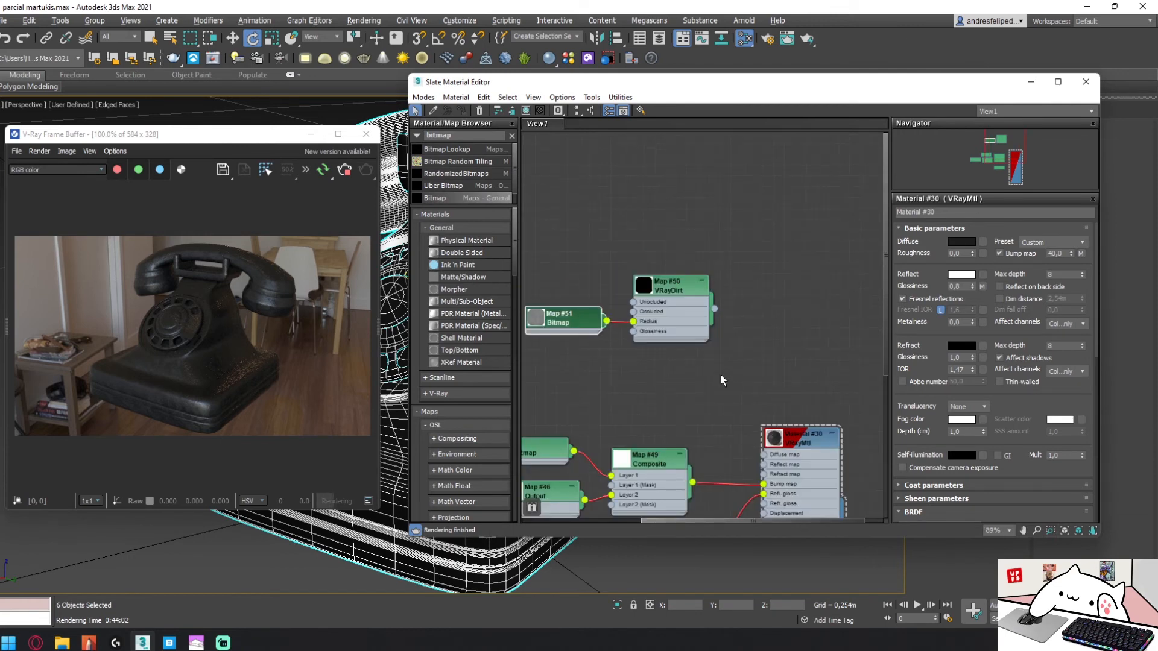
{"action": "double_click", "coordinate": [469, 137]}
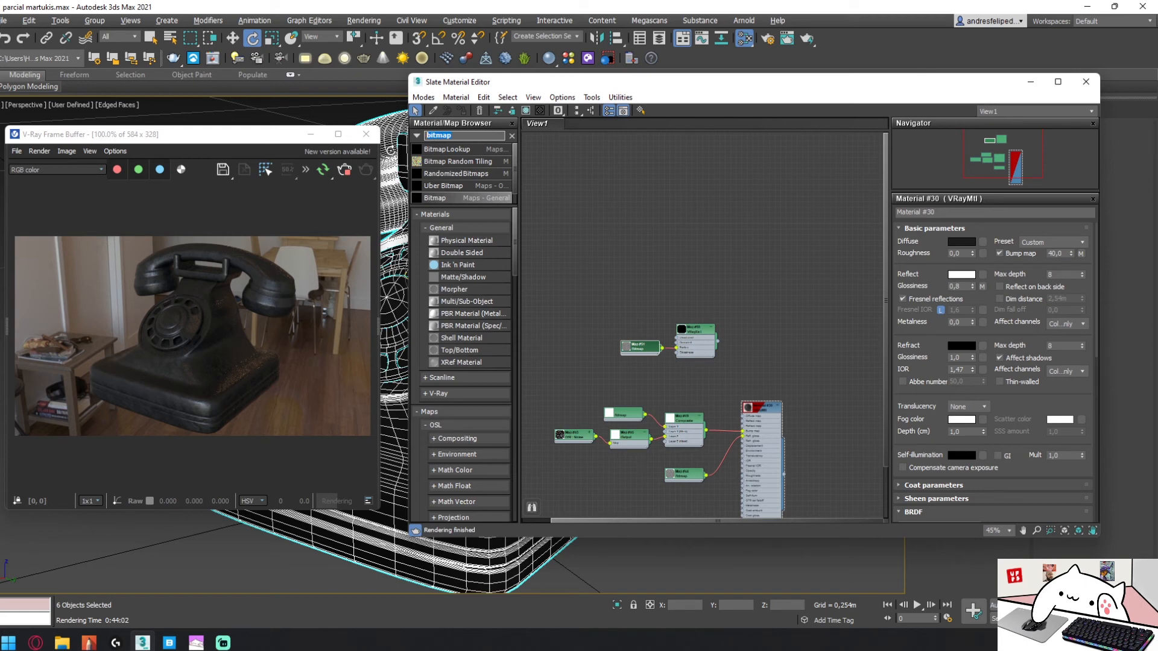
{"action": "type", "text": "mix"}
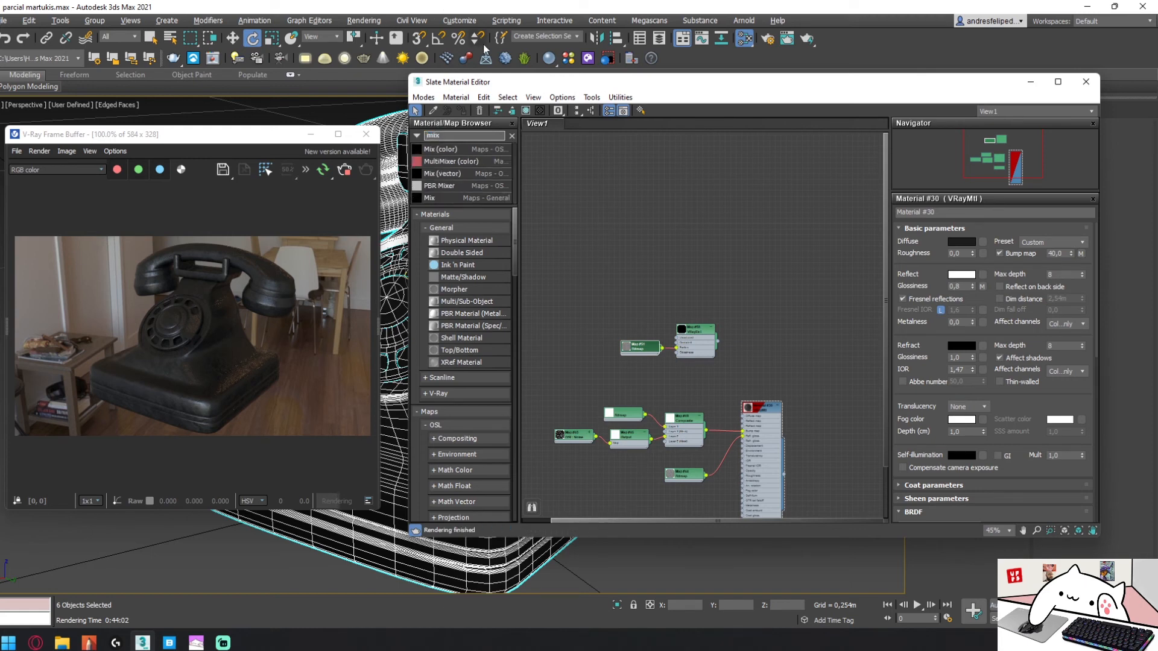
{"action": "left_click", "coordinate": [465, 198]}
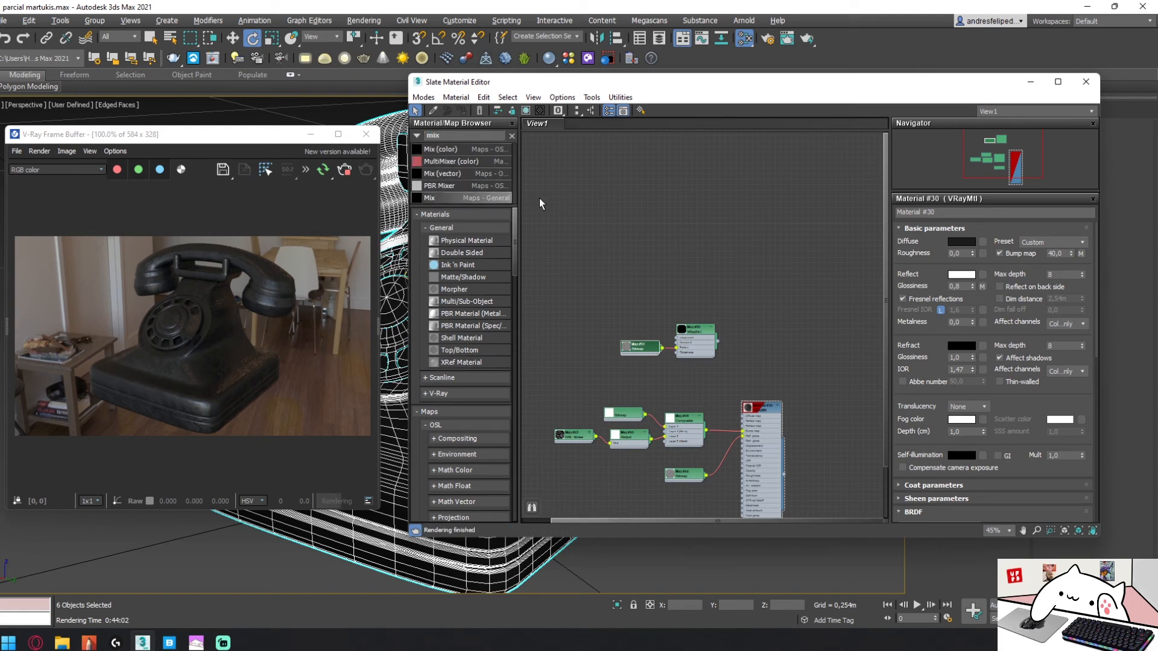
{"action": "left_click_drag", "start_coordinate": [443, 199], "coordinate": [685, 317]}
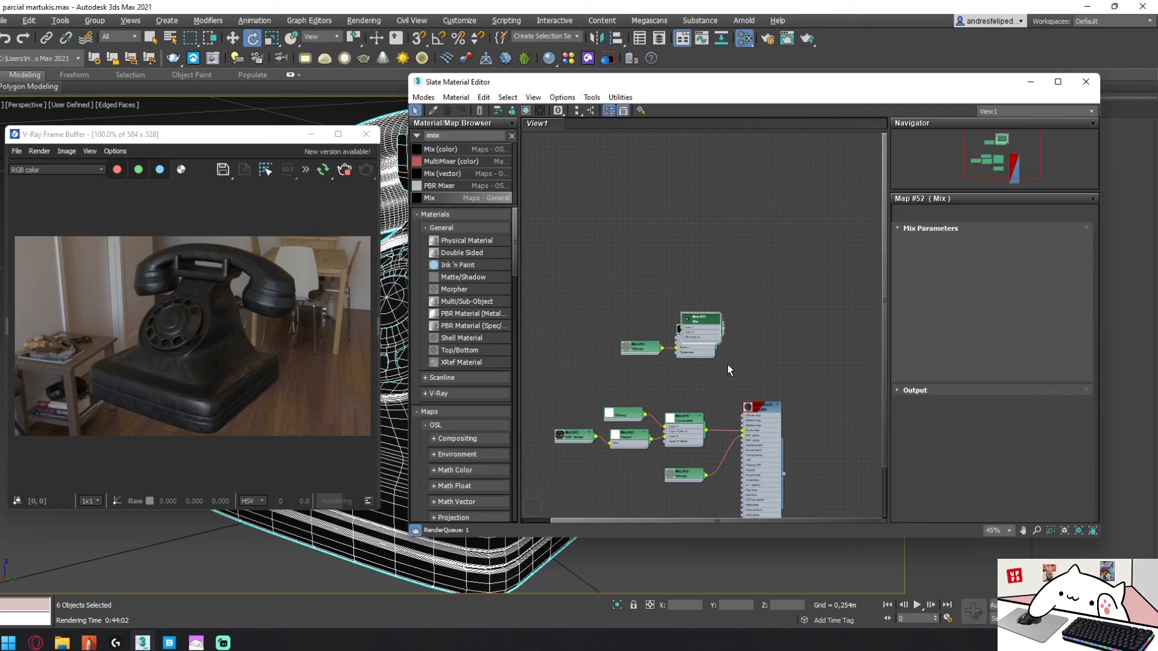
- Move the Mix node away from the VRayDirt map into the open space up and to the right of the black plastic VRayMtl
{"action": "scroll", "coordinate": [706, 328], "scroll_direction": "up", "scroll_amount": 3}
{"action": "left_click_drag", "start_coordinate": [751, 328], "coordinate": [839, 383]}
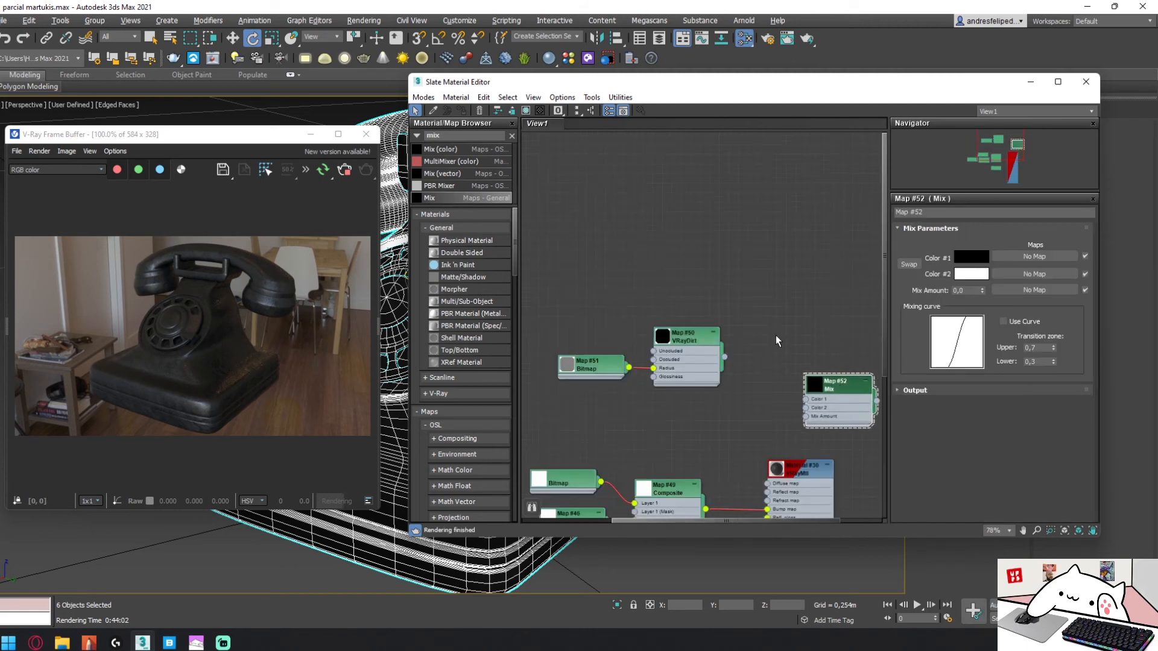
{"action": "middle_click_drag", "start_coordinate": [777, 341], "coordinate": [680, 163]}
{"action": "left_click_drag", "start_coordinate": [719, 231], "coordinate": [584, 262]}
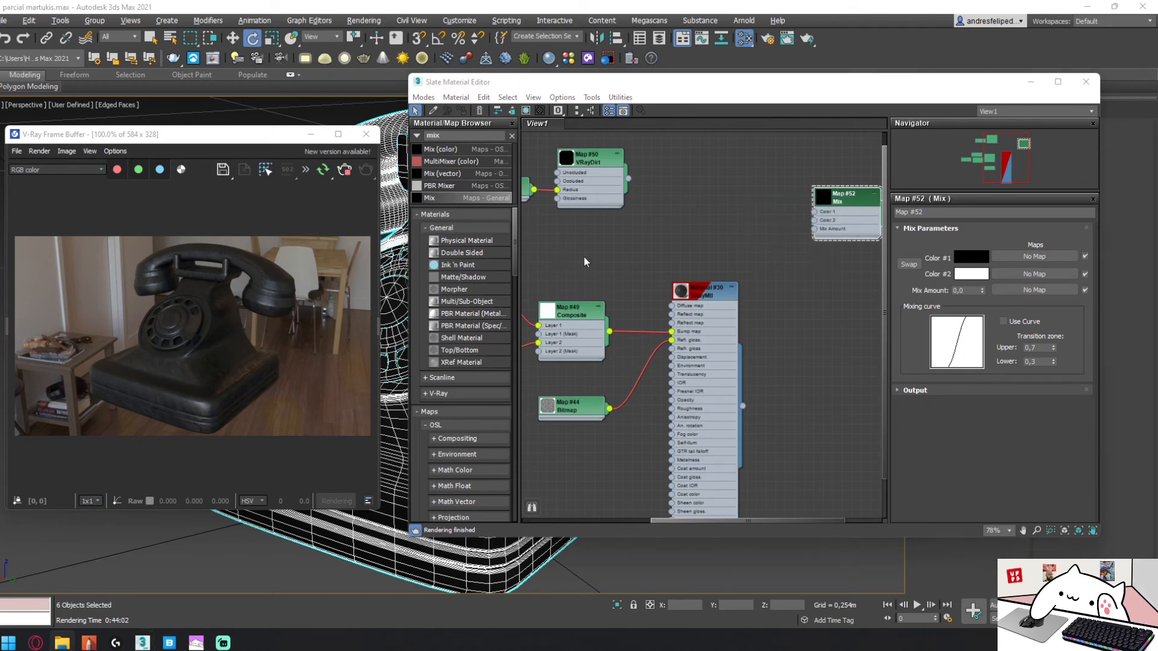
{"action": "left_click", "coordinate": [837, 200]}
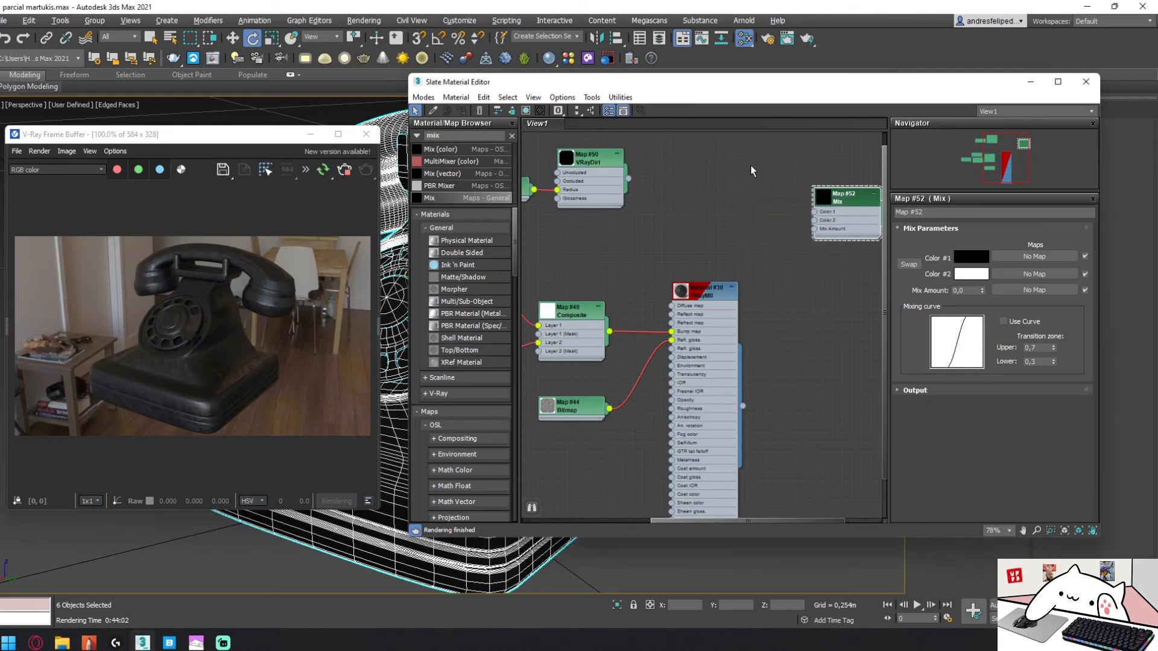
{"action": "left_click", "coordinate": [765, 202]}
{"action": "middle_click_drag", "start_coordinate": [804, 197], "coordinate": [704, 219]}
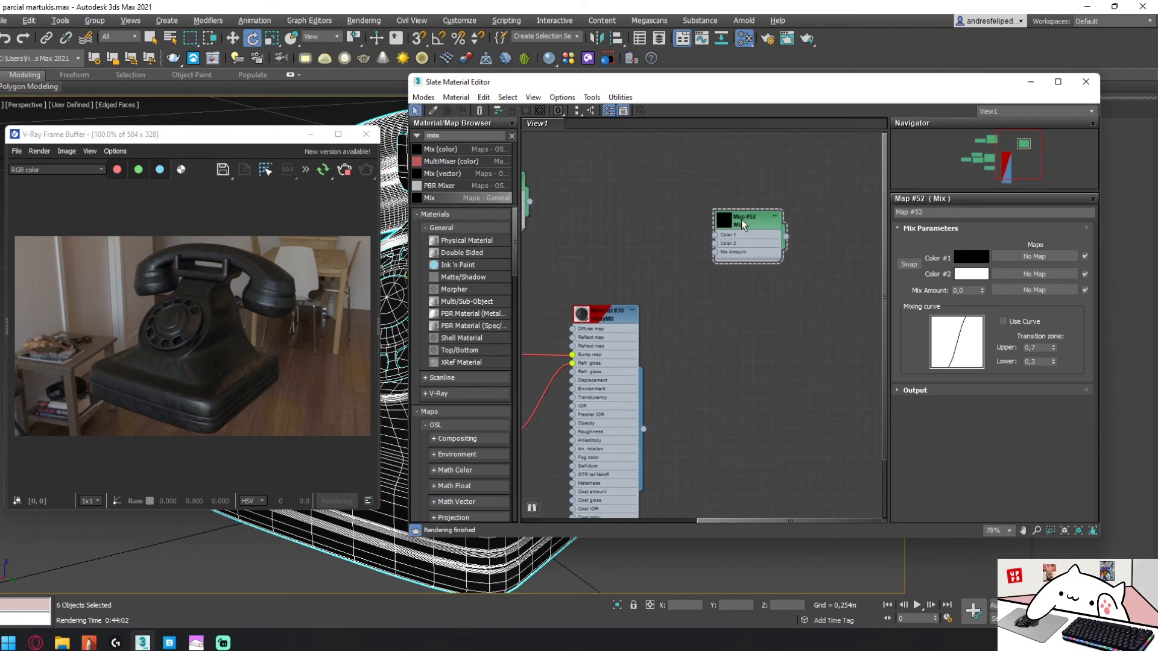
{"action": "mouse_move", "coordinate": [741, 221]}
{"action": "left_mouse_down"}
{"action": "mouse_move", "coordinate": [680, 208]}
{"action": "mouse_move", "coordinate": [757, 213]}
{"action": "left_mouse_up"}
- Find the VRayColor map in the map library and place it between the VRayDirt and Mix nodes
{"action": "middle_click_drag", "start_coordinate": [637, 214], "coordinate": [787, 237]}
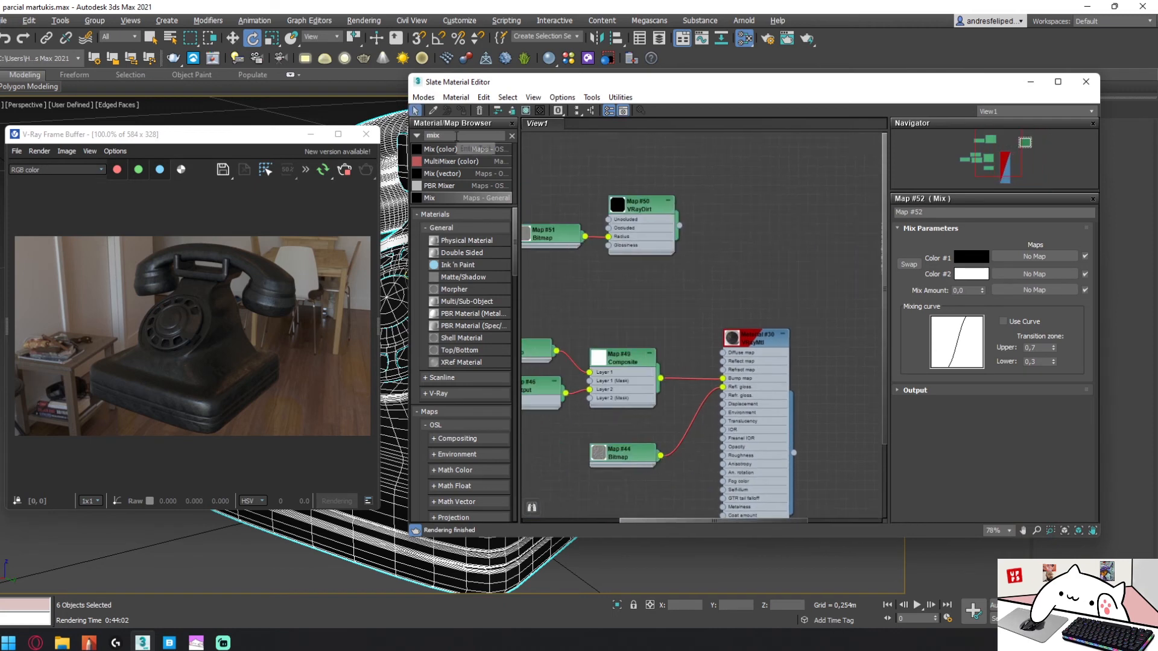
{"action": "left_click_drag", "start_coordinate": [466, 137], "coordinate": [166, 95]}
{"action": "type", "text": "vray"}
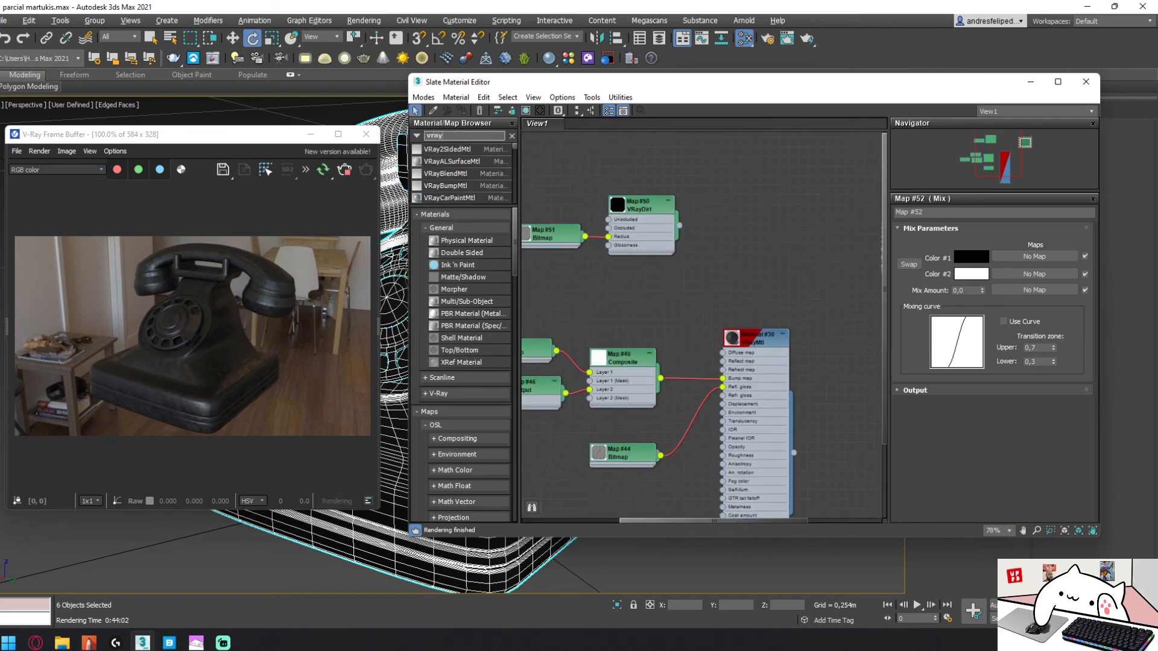
{"action": "type", "text": "color"}
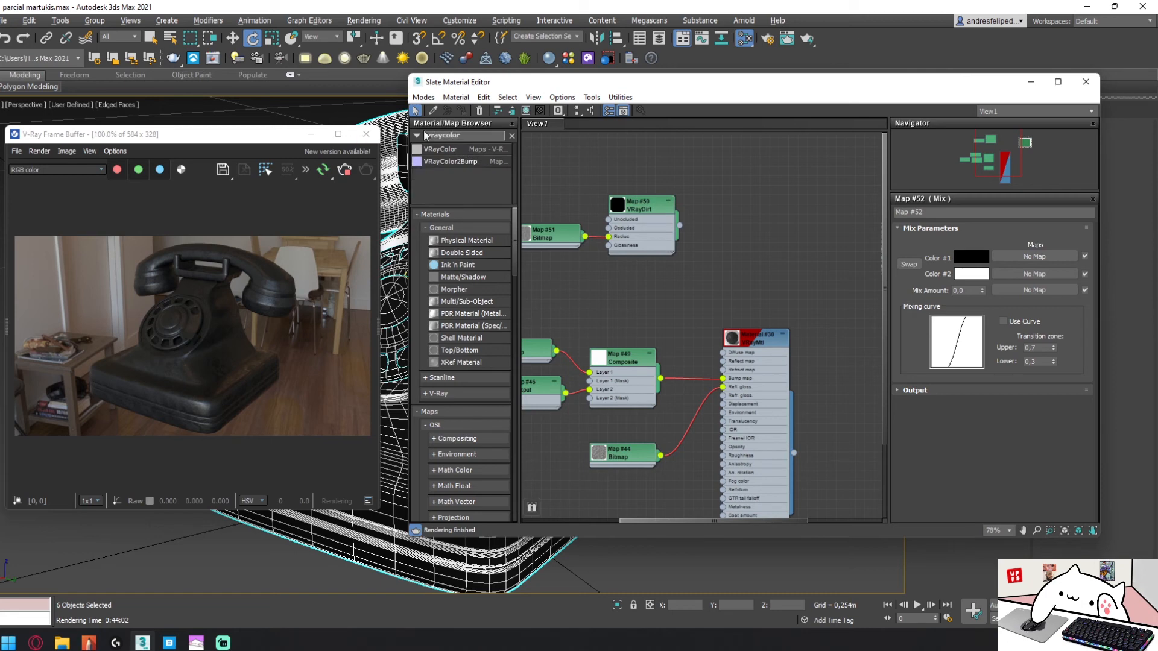
{"action": "left_click", "coordinate": [426, 153]}
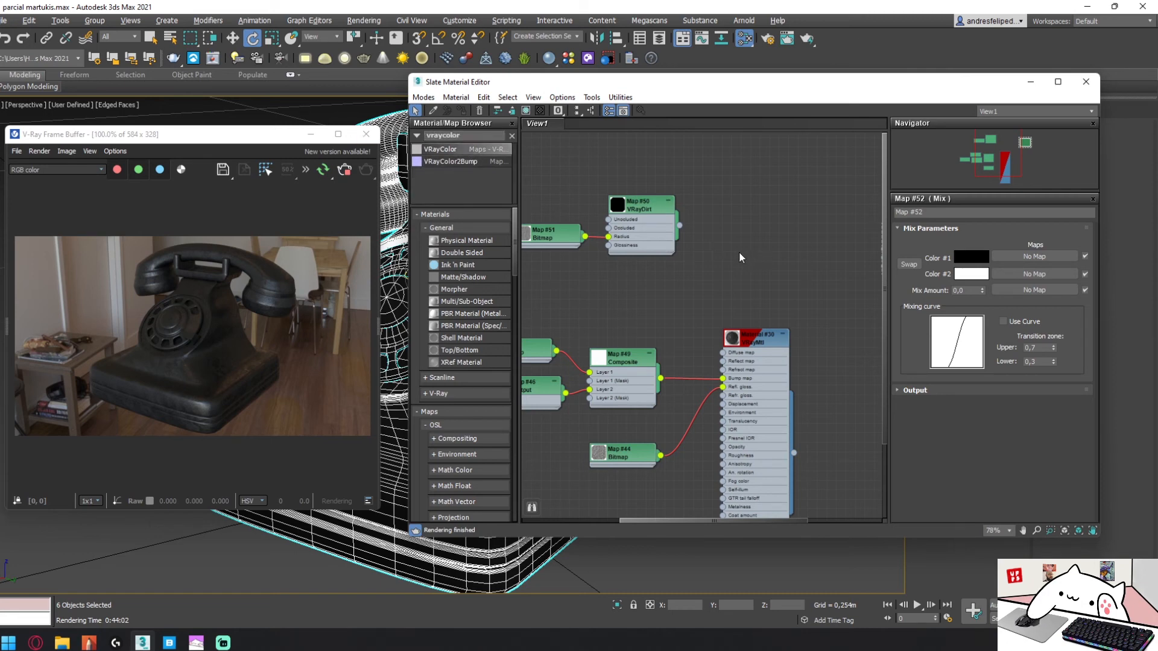
{"action": "middle_click_drag", "start_coordinate": [740, 252], "coordinate": [625, 251]}
{"action": "left_click_drag", "start_coordinate": [460, 154], "coordinate": [676, 208]}
- Set the VRayColor map to a dusty brown with red 0,157, green 0,122 and blue 0,086
{"action": "double_click", "coordinate": [655, 236]}
{"action": "left_click", "coordinate": [1069, 329]}
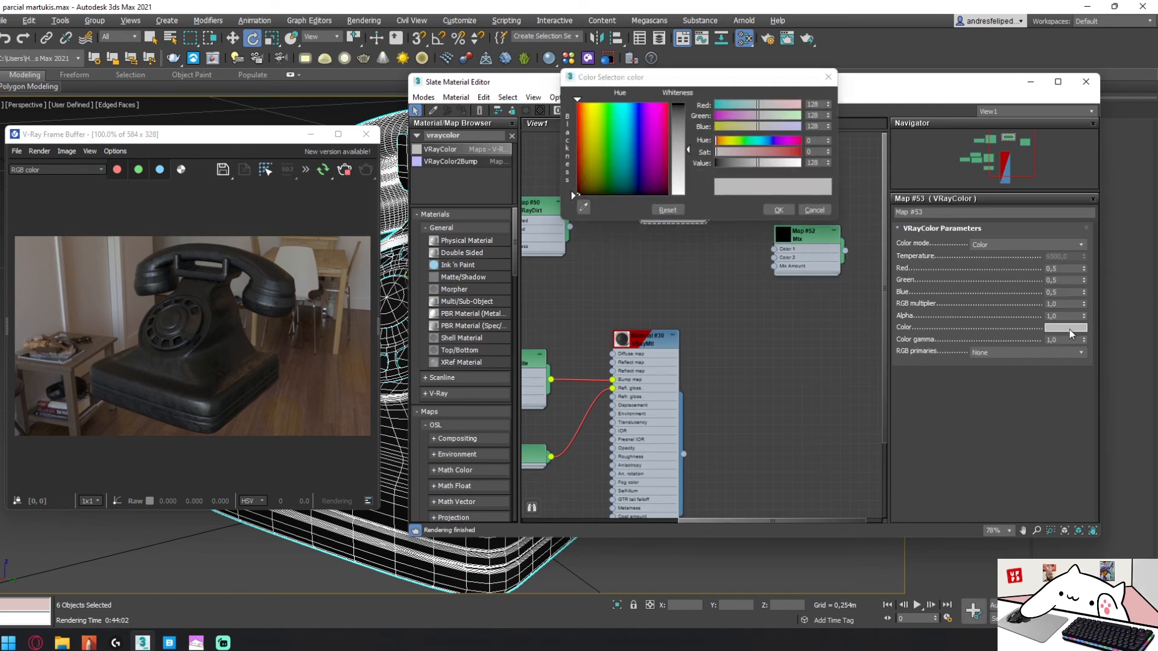
{"action": "left_click", "coordinate": [585, 181]}
{"action": "mouse_move", "coordinate": [761, 151]}
{"action": "left_mouse_down"}
{"action": "mouse_move", "coordinate": [742, 150]}
{"action": "mouse_move", "coordinate": [755, 149]}
{"action": "left_mouse_up"}
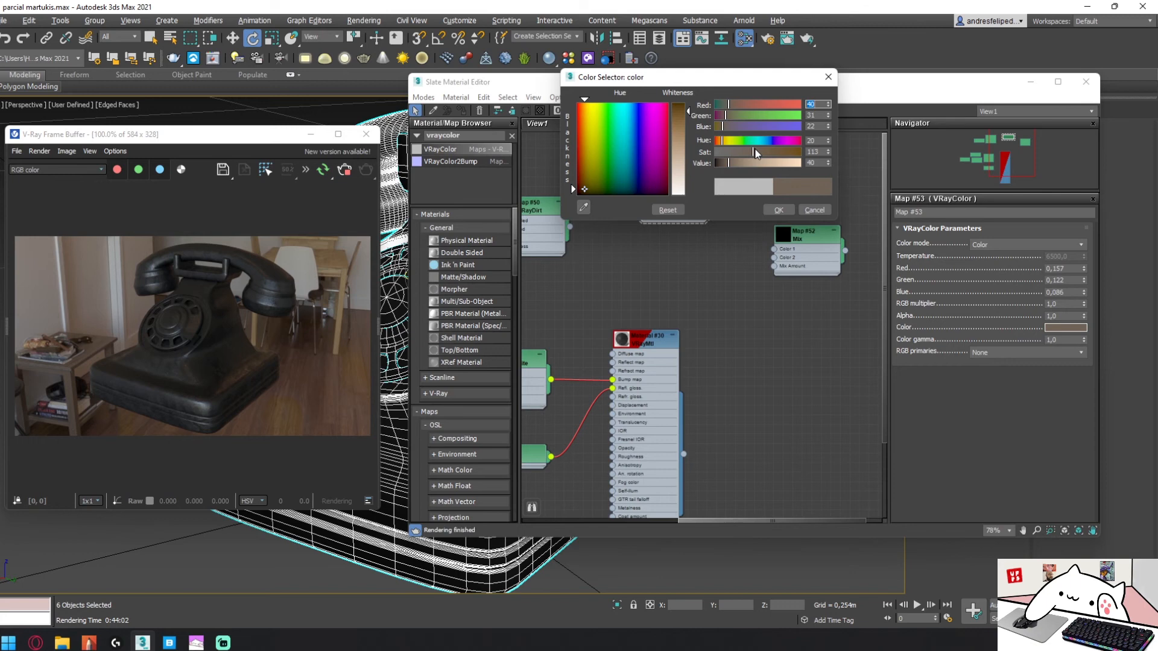
{"action": "left_click", "coordinate": [778, 208]}
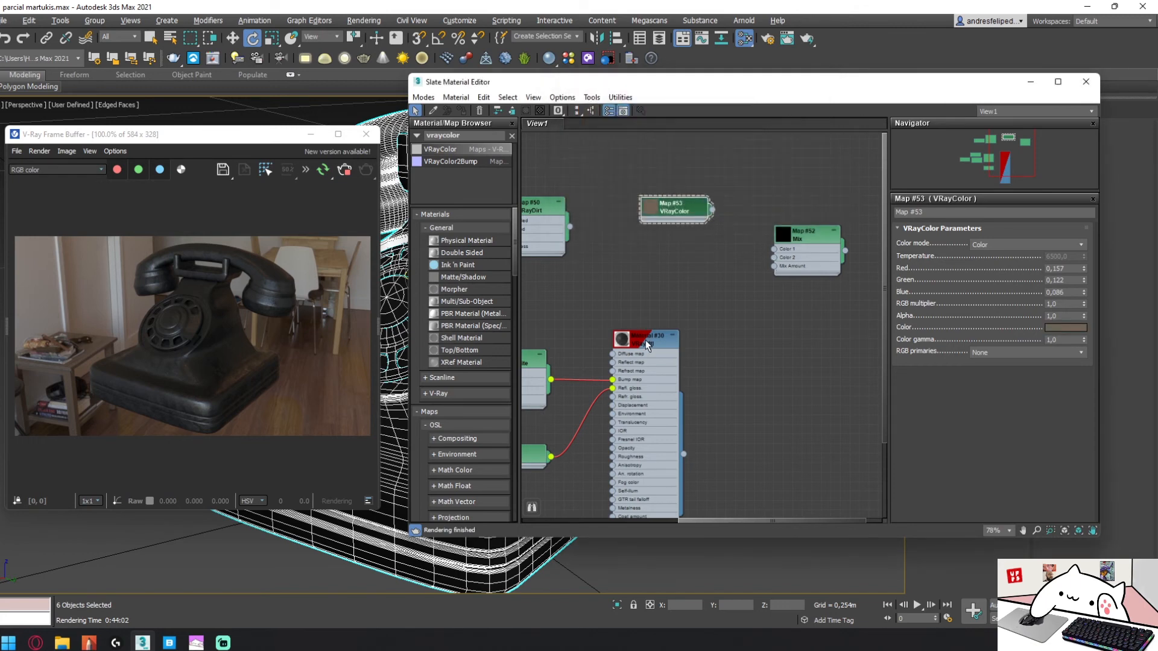
- Check the RGB values of the black plastic VRayMtl's diffuse colour
{"action": "double_click", "coordinate": [661, 342]}
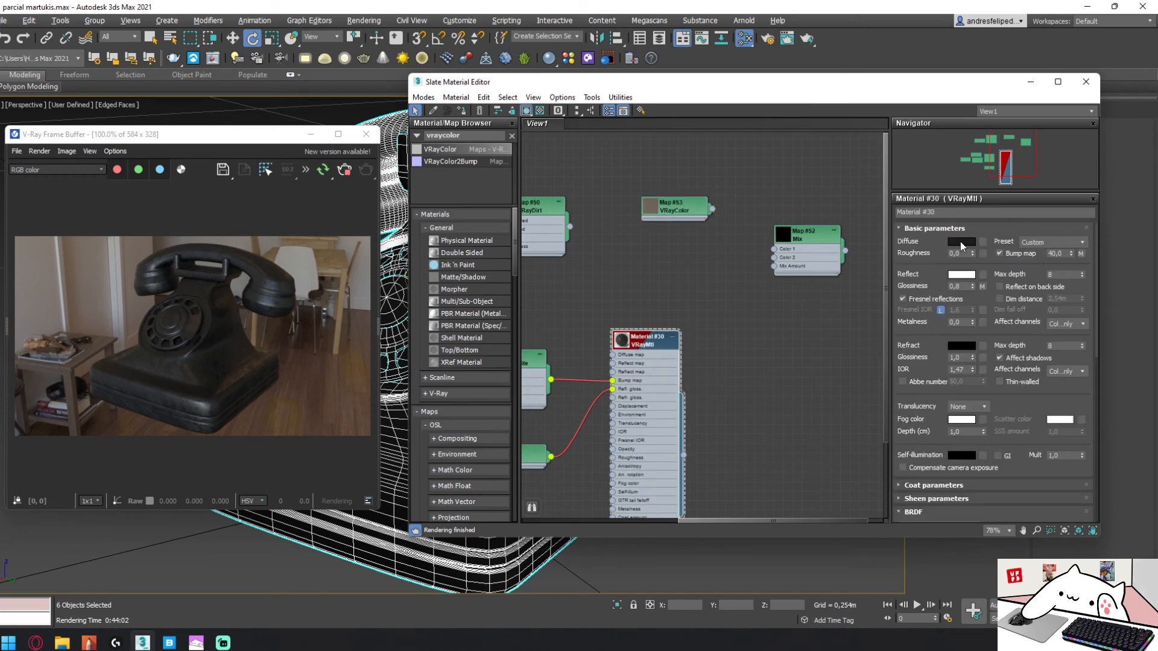
{"action": "left_click", "coordinate": [962, 243]}
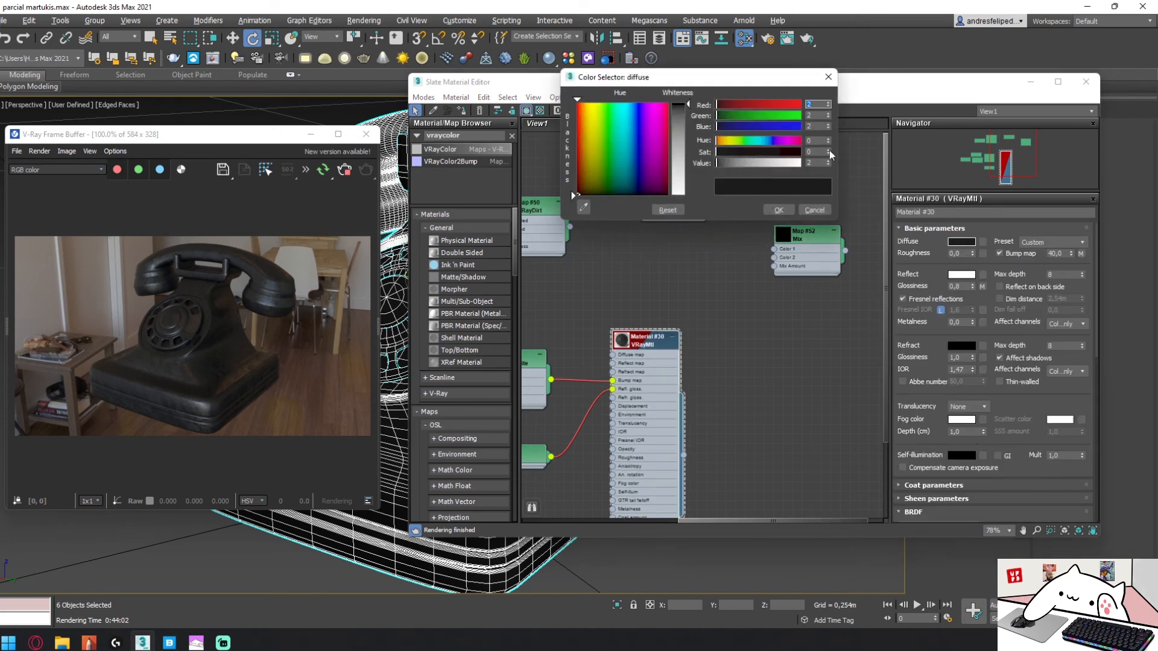
{"action": "left_click", "coordinate": [828, 76]}
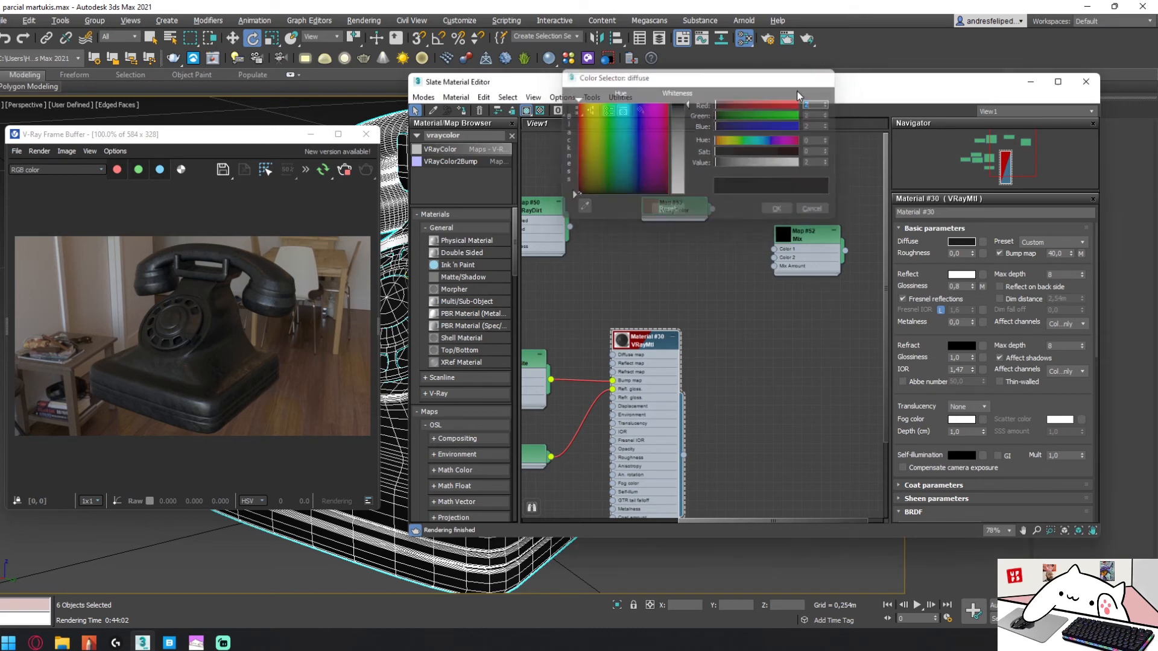
- Duplicate the brown VRayColor map just below the original and set the copy's colour to RGB 2, 2, 2
{"action": "left_click_drag", "start_coordinate": [684, 211], "coordinate": [685, 269], "text": "shift"}
{"action": "left_click", "coordinate": [1065, 328]}
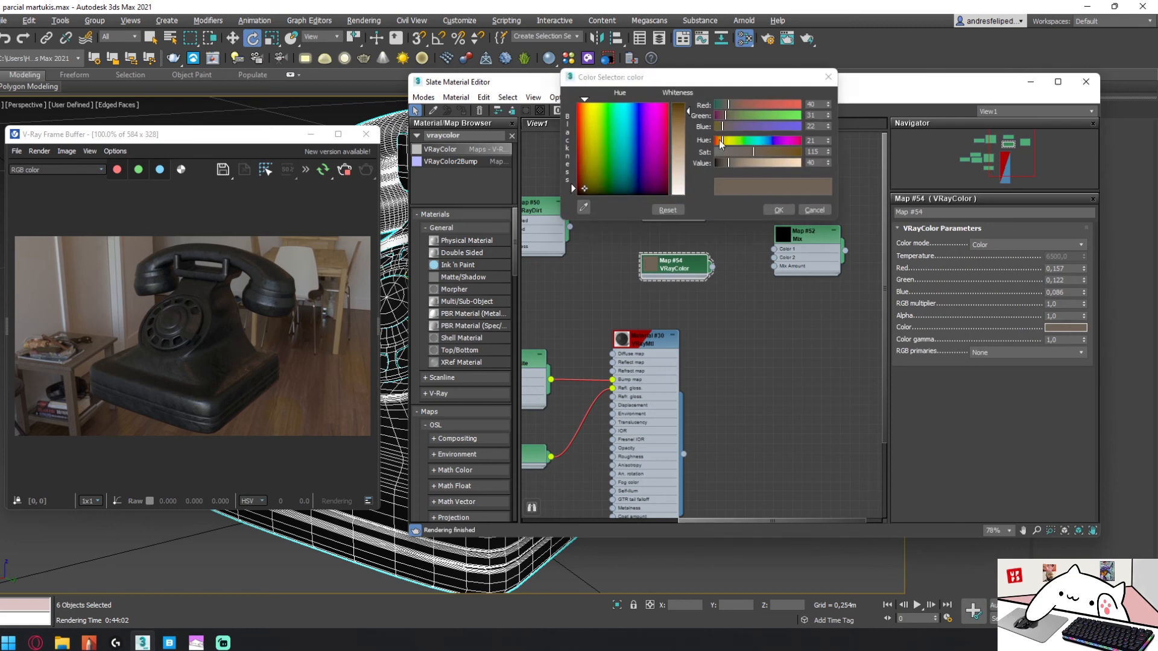
{"action": "left_click", "coordinate": [821, 105]}
{"action": "type", "text": "2"}
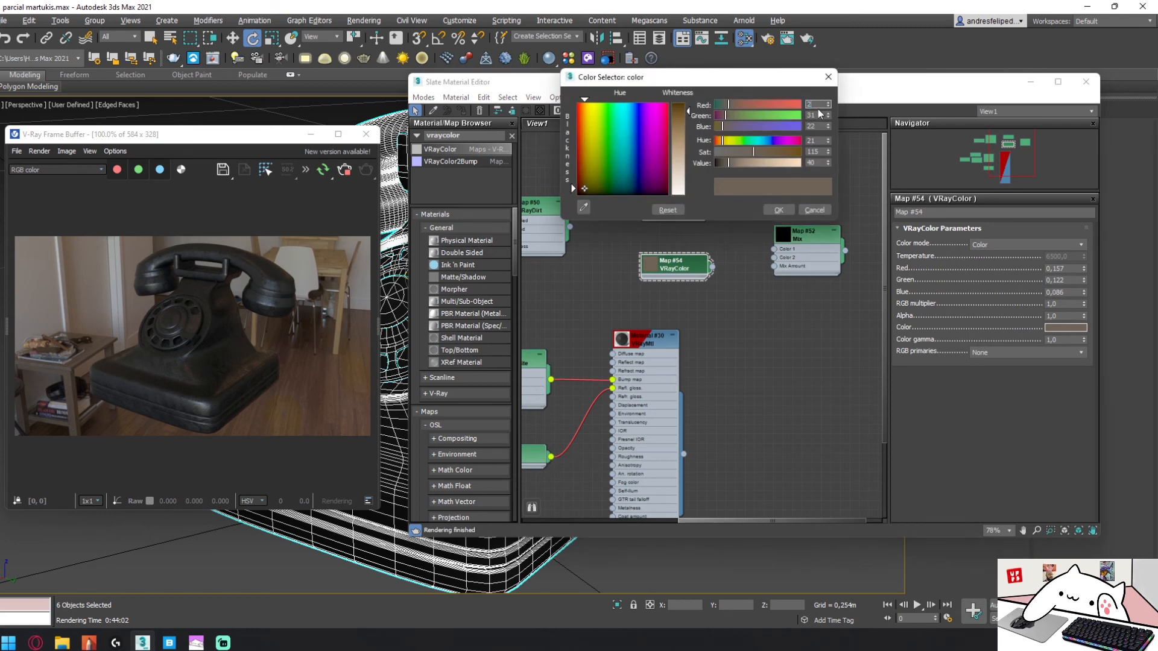
{"action": "key", "text": "Tab"}
{"action": "type", "text": "2"}
{"action": "key", "text": "Tab"}
{"action": "type", "text": "2"}
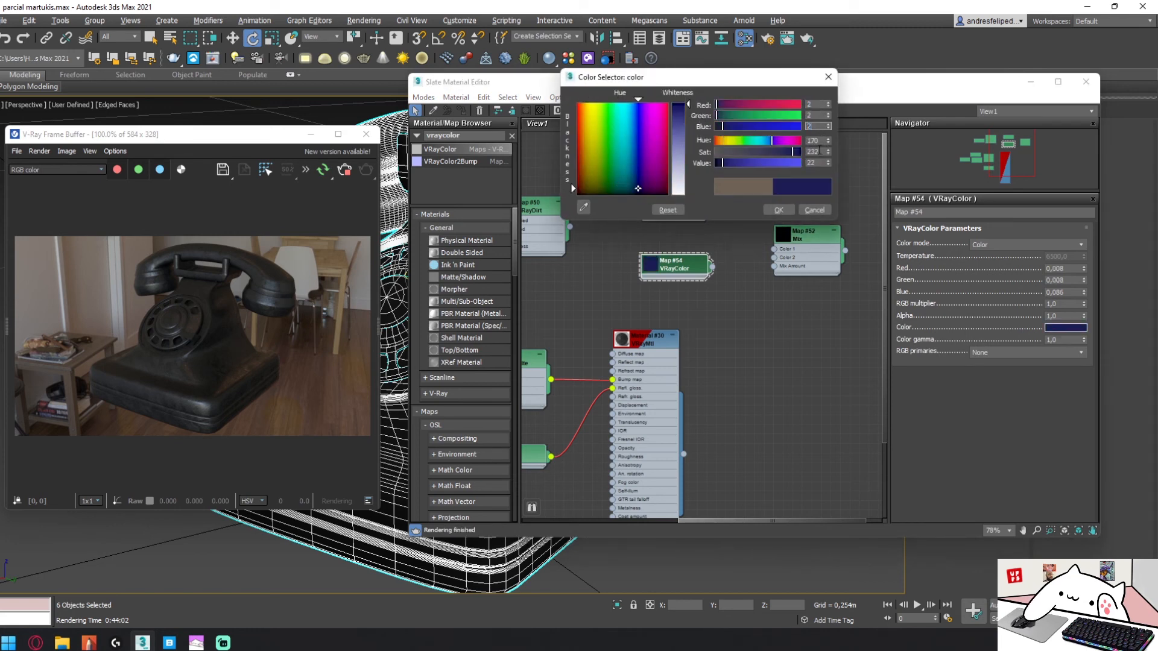
{"action": "left_click", "coordinate": [821, 151]}
{"action": "left_click", "coordinate": [779, 210]}
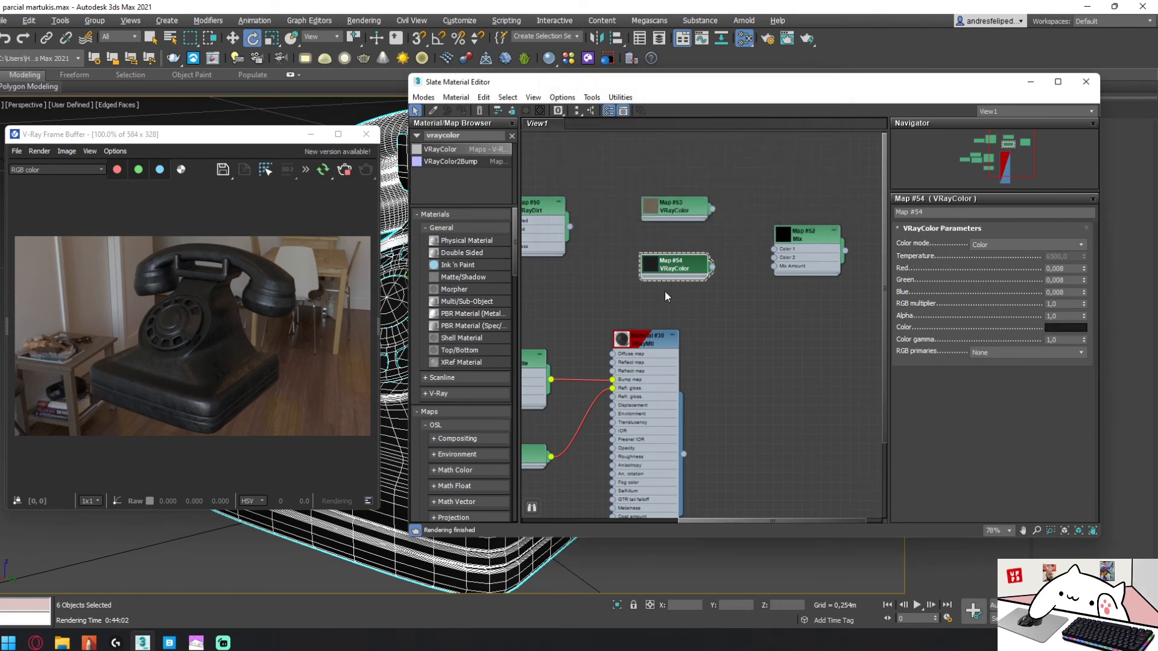
- Connect the brown VRayColor to the Mix map's Color 1 and the black one to Color 2, arranging the three nodes together
{"action": "mouse_move", "coordinate": [683, 264]}
{"action": "left_mouse_down"}
{"action": "mouse_move", "coordinate": [702, 245]}
{"action": "mouse_move", "coordinate": [778, 257]}
{"action": "mouse_move", "coordinate": [727, 211]}
{"action": "mouse_move", "coordinate": [777, 258]}
{"action": "mouse_move", "coordinate": [694, 252]}
{"action": "left_mouse_up"}
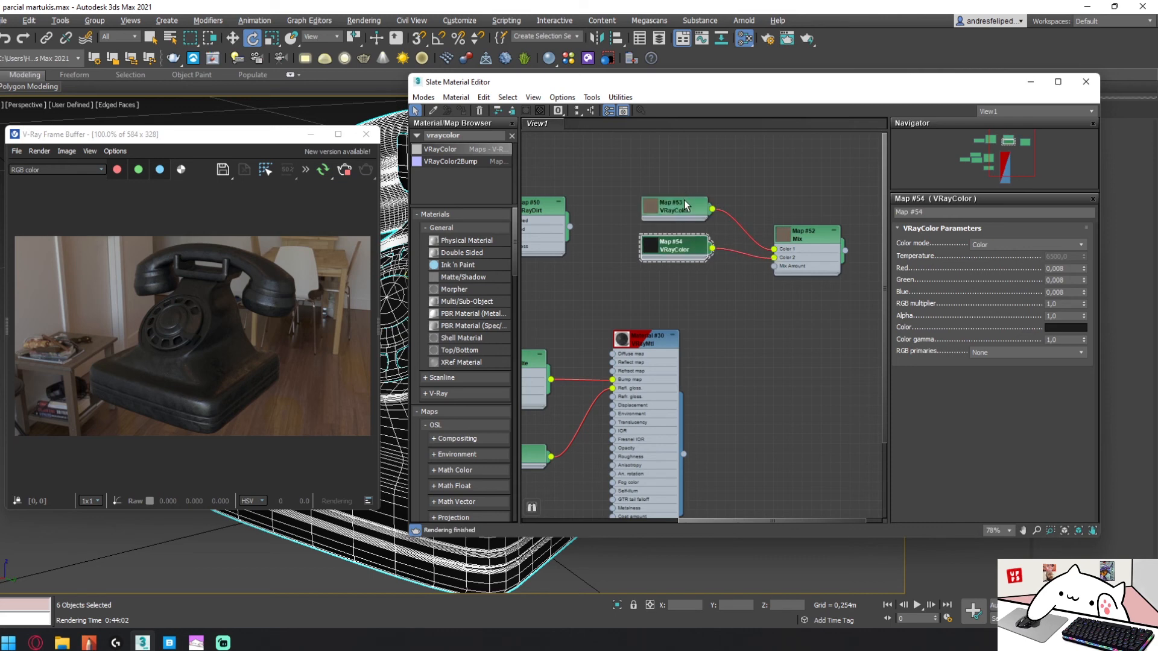
{"action": "left_click_drag", "start_coordinate": [697, 211], "coordinate": [735, 211]}
{"action": "left_click_drag", "start_coordinate": [688, 253], "coordinate": [735, 256]}
{"action": "left_click_drag", "start_coordinate": [797, 233], "coordinate": [796, 214]}
{"action": "scroll", "coordinate": [796, 214], "scroll_direction": "down", "scroll_amount": 2}
{"action": "mouse_move", "coordinate": [796, 215]}
{"action": "middle_mouse_down"}
{"action": "mouse_move", "coordinate": [851, 217]}
{"action": "mouse_move", "coordinate": [809, 219]}
{"action": "middle_mouse_up"}
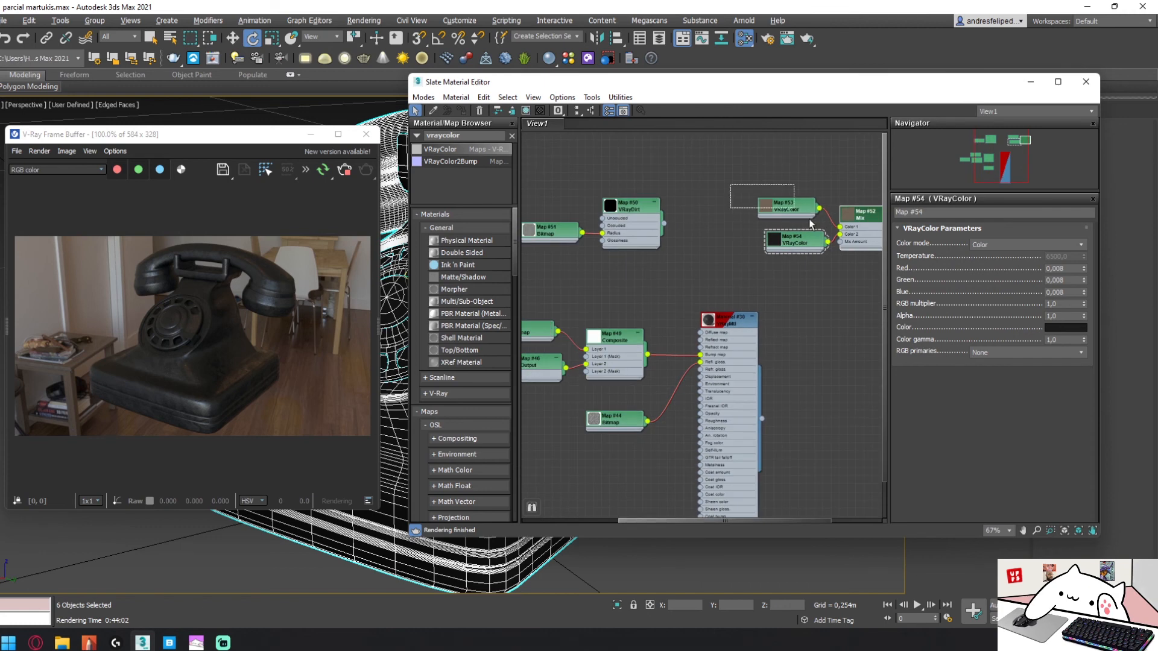
{"action": "left_click_drag", "start_coordinate": [863, 225], "coordinate": [807, 209]}
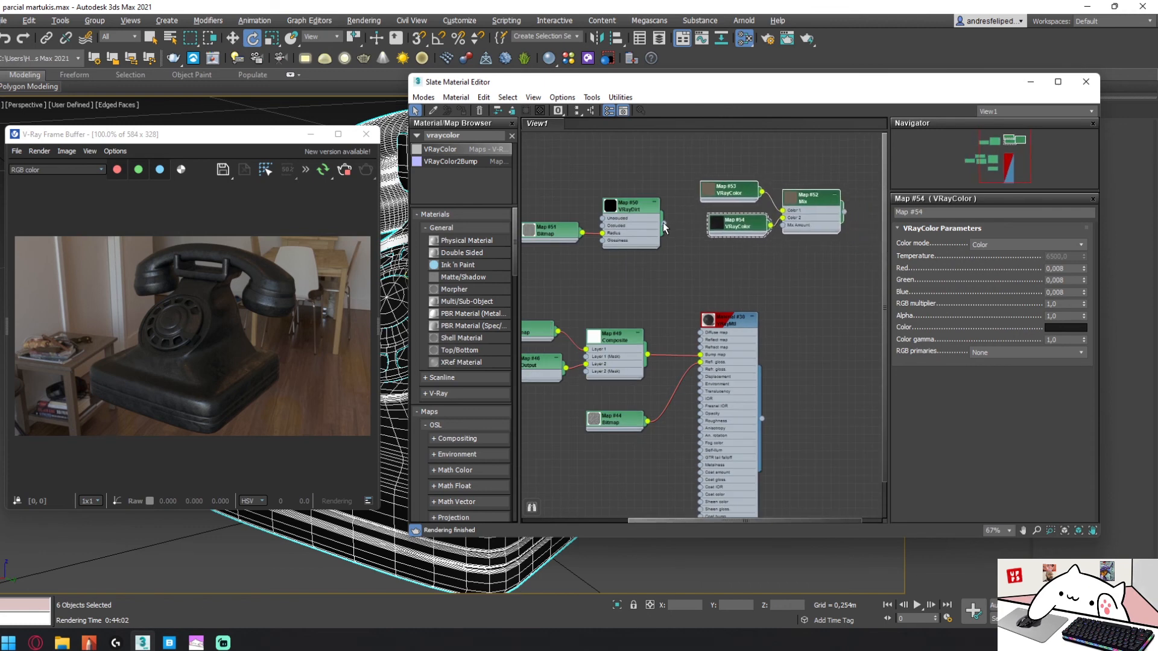
- Connect the VRayDirt map to the Mix map's Mix Amount and move the two VRayColor nodes clear of that wire
{"action": "left_click_drag", "start_coordinate": [664, 227], "coordinate": [784, 226]}
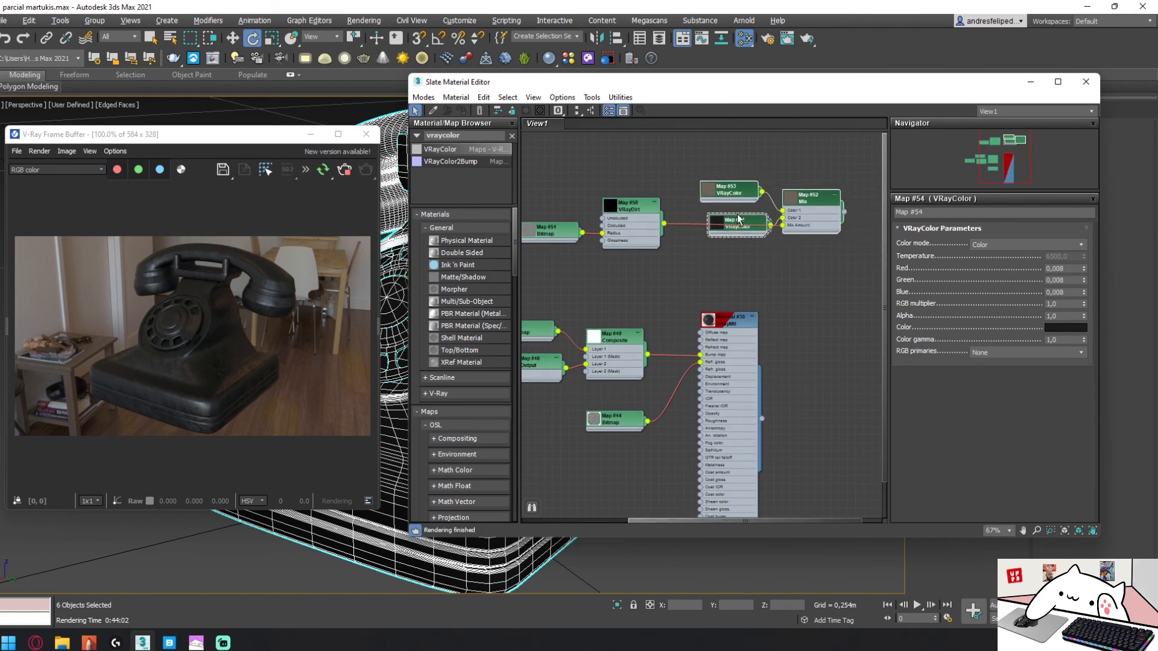
{"action": "left_click", "coordinate": [726, 193]}
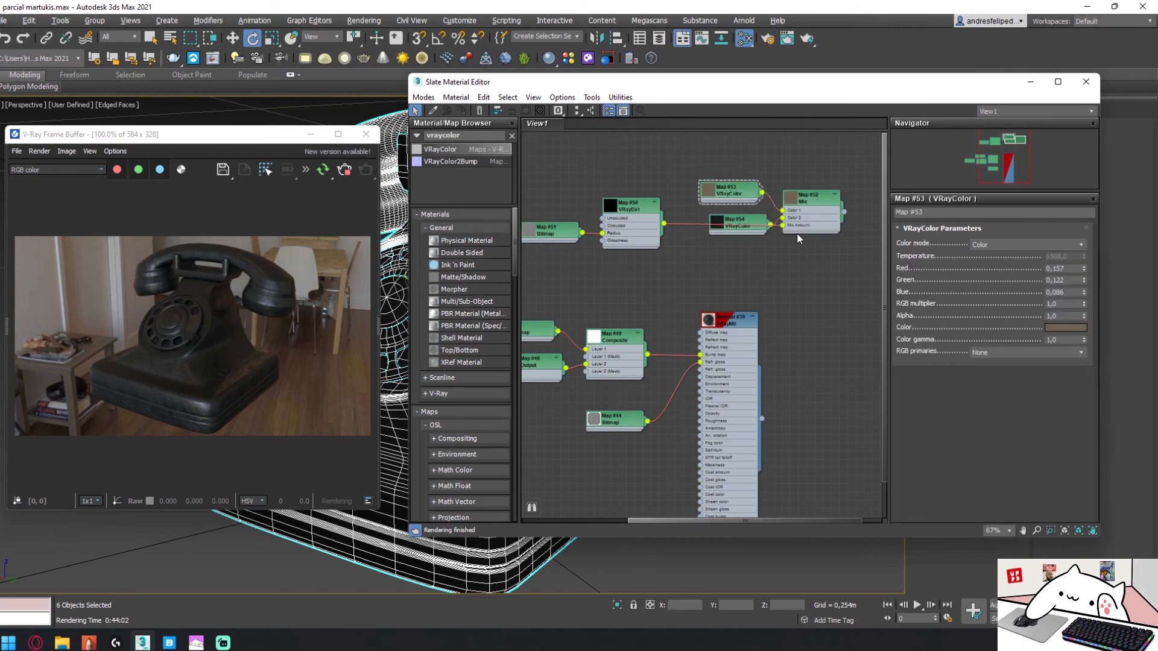
{"action": "middle_click_drag", "start_coordinate": [832, 227], "coordinate": [742, 221]}
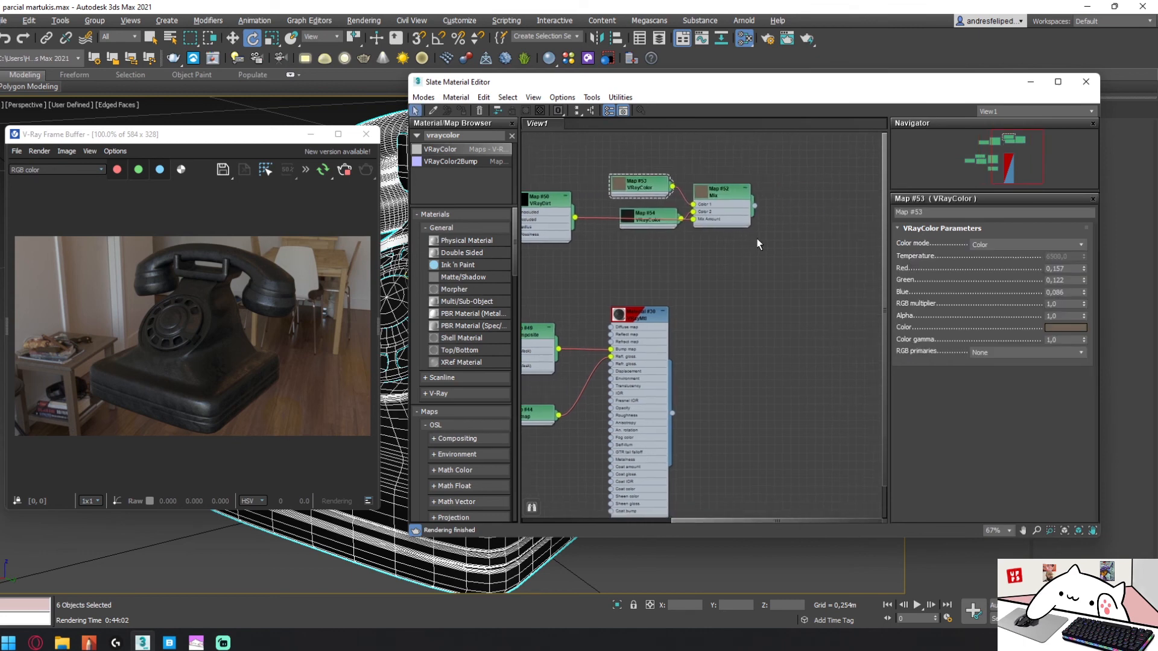
{"action": "left_click_drag", "start_coordinate": [634, 211], "coordinate": [626, 203]}
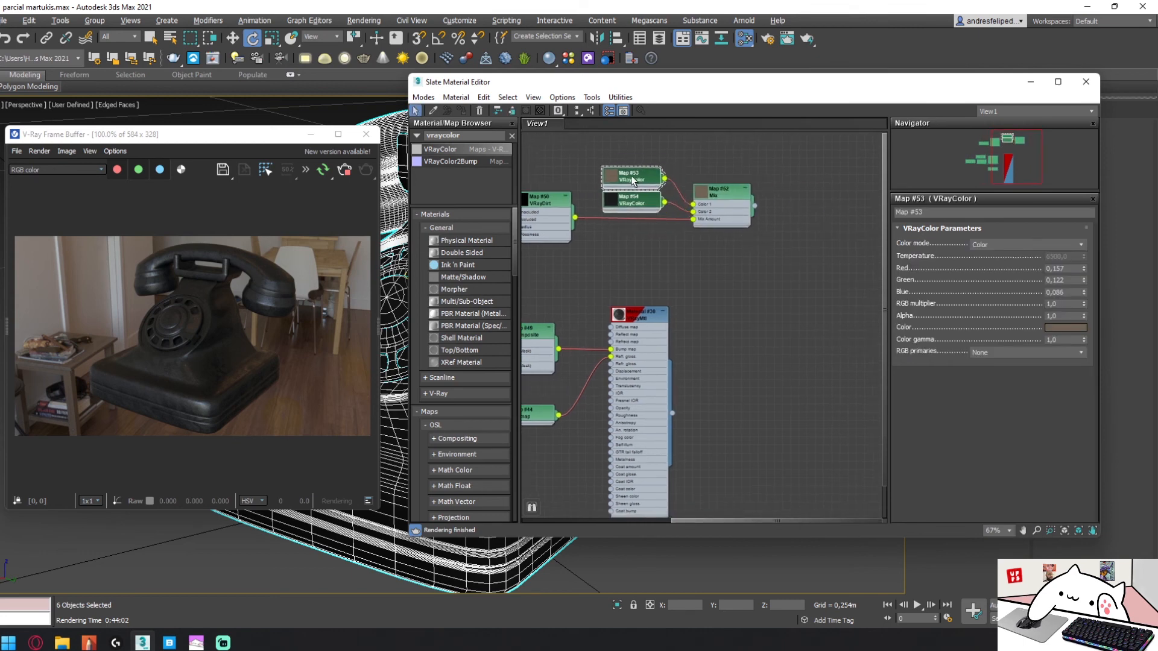
- Connect the Mix map to the black plastic VRayMtl's Diffuse map input and check the phone's base and dial in the render
{"action": "middle_click_drag", "start_coordinate": [651, 266], "coordinate": [683, 268]}
{"action": "left_click_drag", "start_coordinate": [790, 210], "coordinate": [644, 328]}
{"action": "middle_click_drag", "start_coordinate": [656, 261], "coordinate": [718, 252]}
{"action": "scroll", "coordinate": [153, 418], "scroll_direction": "up", "scroll_amount": 2}
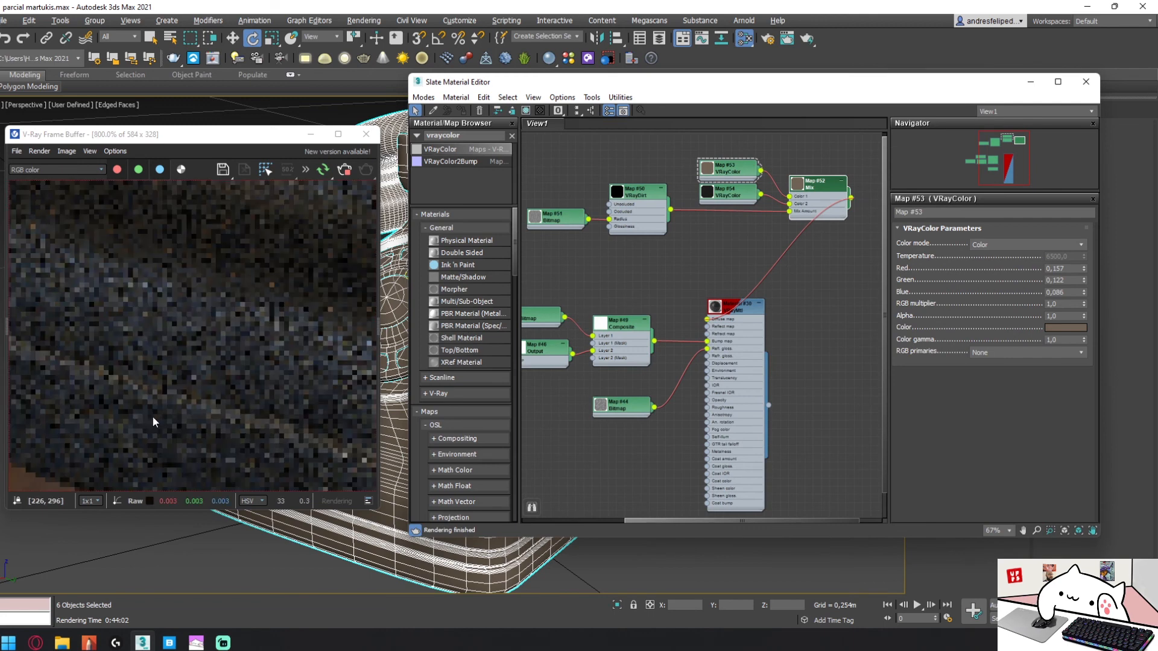
{"action": "middle_click_drag", "start_coordinate": [153, 417], "coordinate": [139, 430]}
{"action": "middle_click_drag", "start_coordinate": [92, 389], "coordinate": [82, 328]}
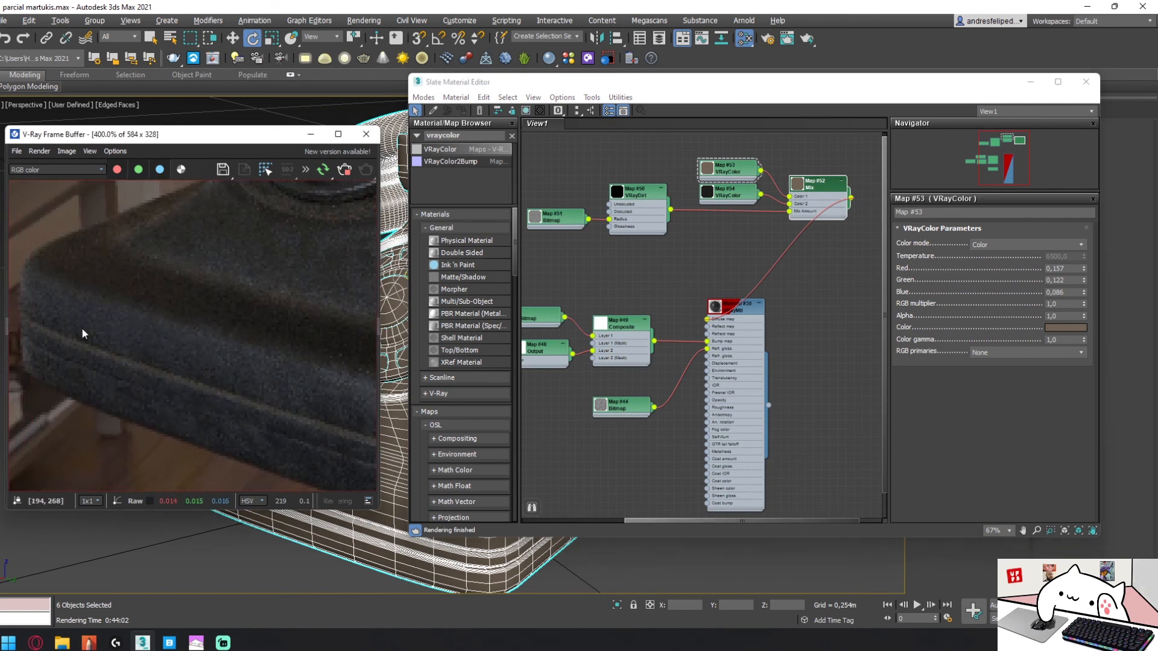
{"action": "middle_click_drag", "start_coordinate": [183, 374], "coordinate": [274, 437]}
{"action": "scroll", "coordinate": [72, 307], "scroll_direction": "down", "scroll_amount": 3}
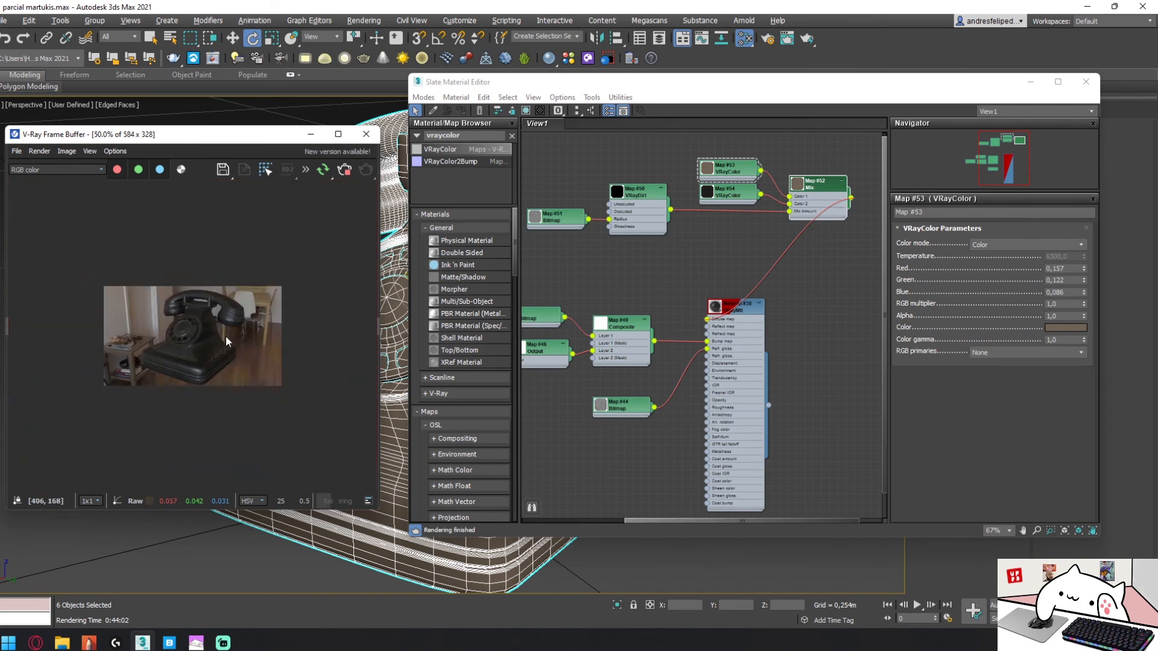
{"action": "scroll", "coordinate": [226, 336], "scroll_direction": "up", "scroll_amount": 2}
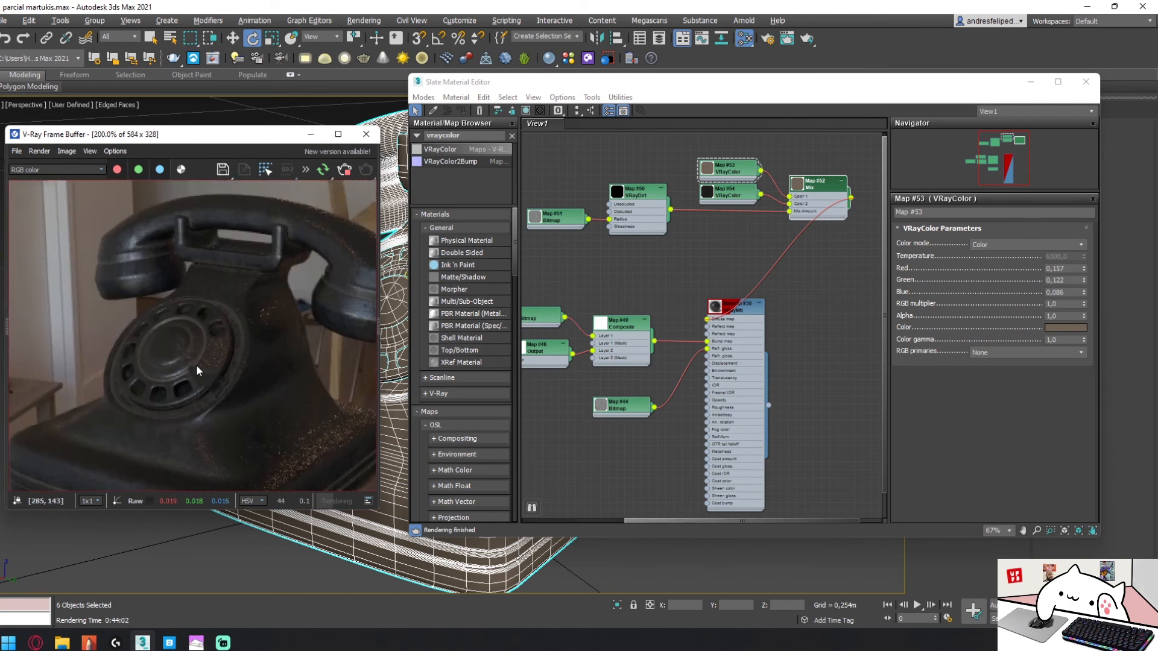
- Arrange all nodes of the black plastic material graph automatically into tidy columns feeding the VRayMtl
{"action": "scroll", "coordinate": [211, 368], "scroll_direction": "up", "scroll_amount": 2}
{"action": "middle_click_drag", "start_coordinate": [615, 134], "coordinate": [674, 129]}
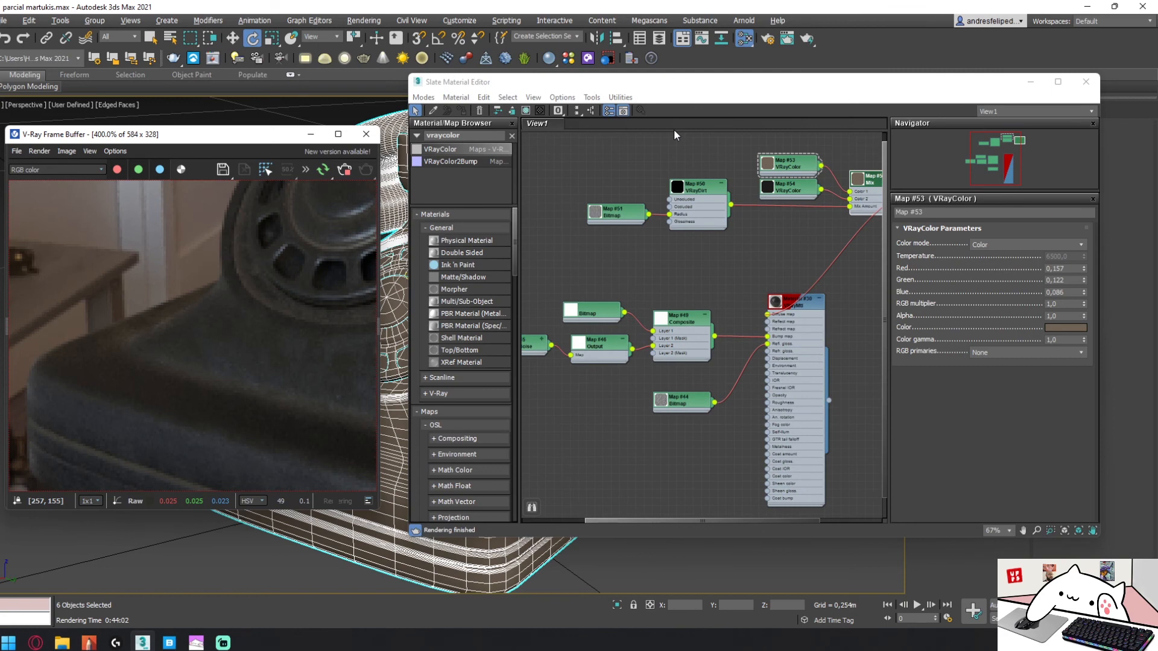
{"action": "left_click", "coordinate": [577, 111]}
{"action": "middle_click_drag", "start_coordinate": [722, 393], "coordinate": [762, 388]}
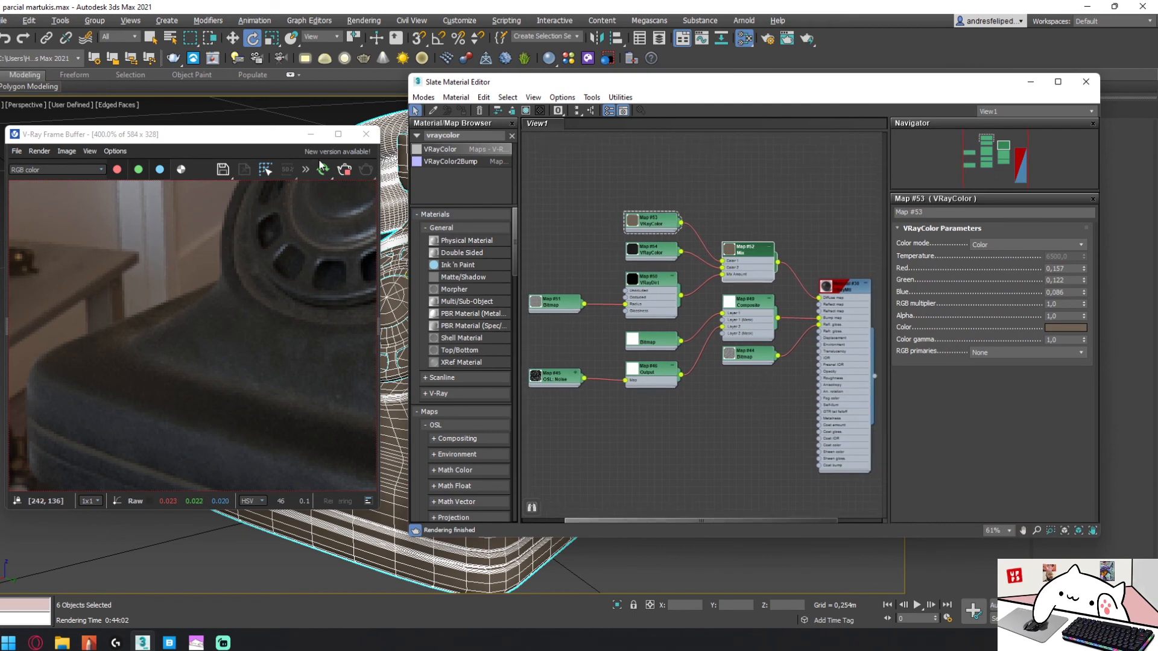
- Render the whole scene in the enlarged V-Ray frame buffer and inspect the dust and scratches on the phone's base and dial
{"action": "key", "text": "shift+q"}
{"action": "double_click", "coordinate": [695, 323]}
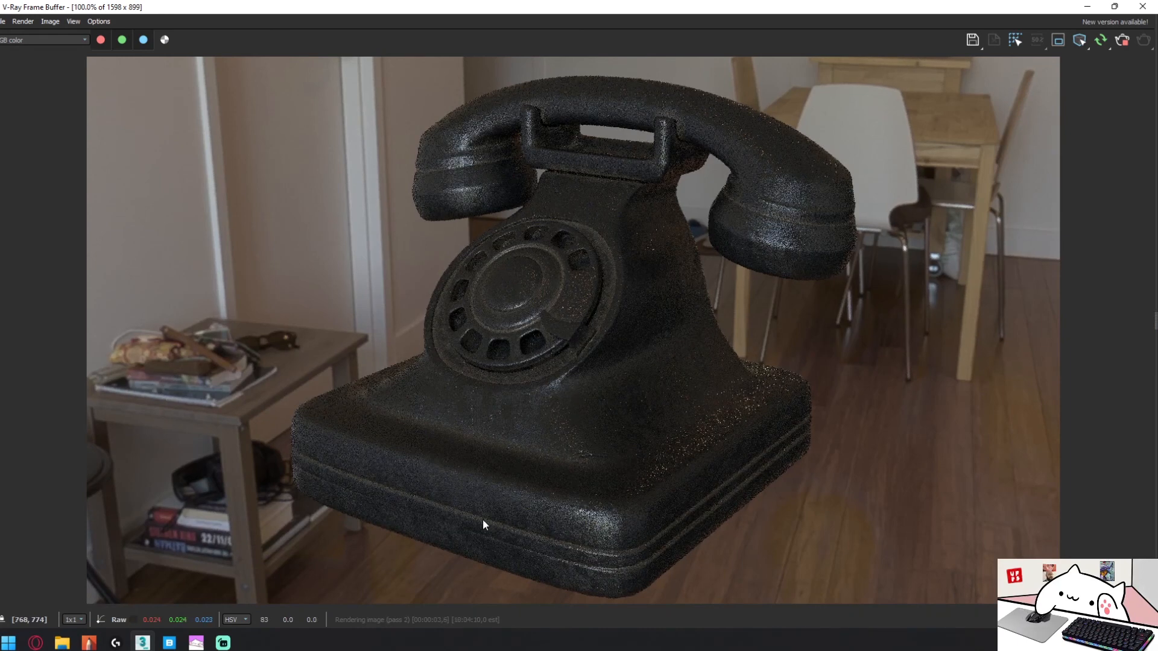
{"action": "scroll", "coordinate": [477, 510], "scroll_direction": "up", "scroll_amount": 1}
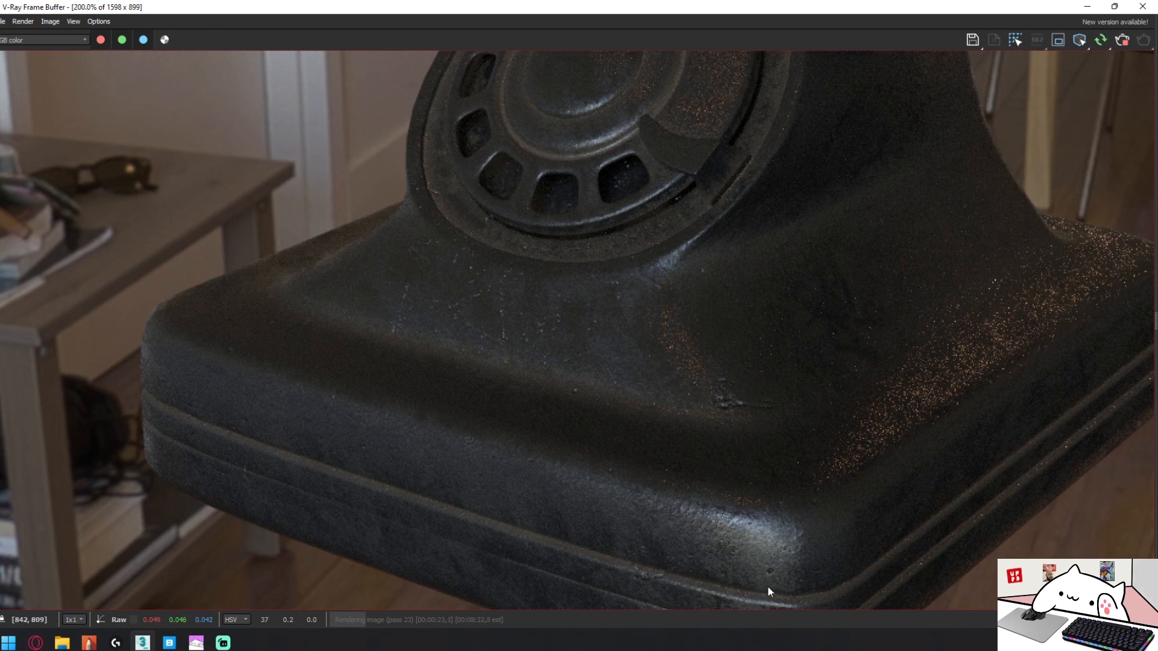
{"action": "scroll", "coordinate": [639, 443], "scroll_direction": "down", "scroll_amount": 1}
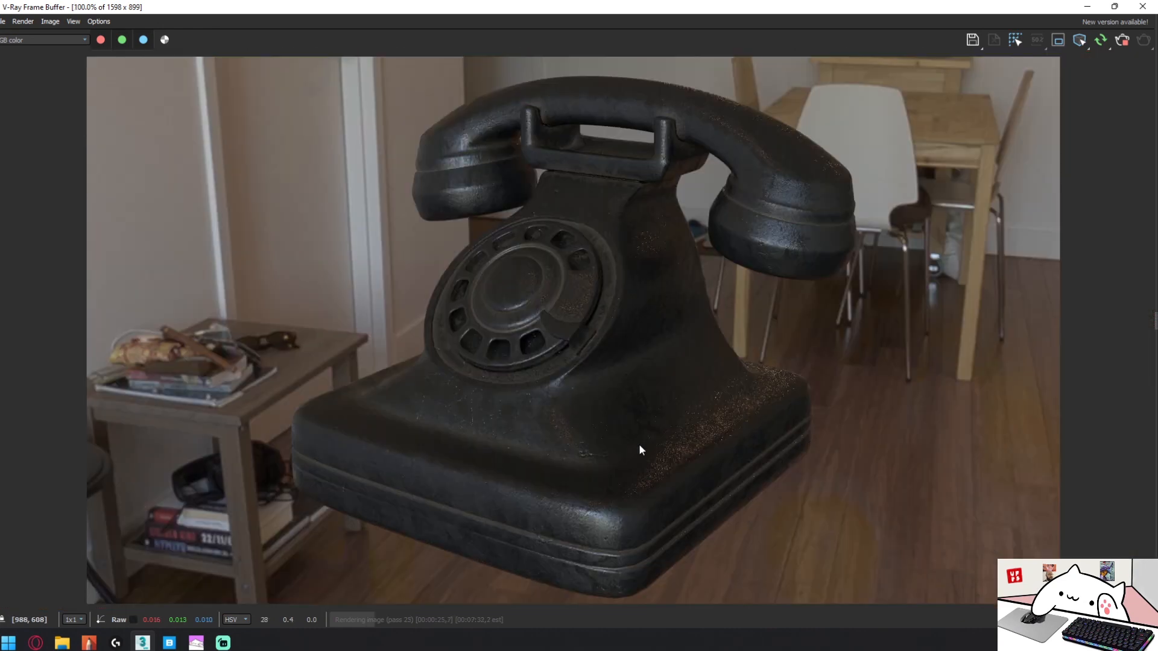
{"action": "scroll", "coordinate": [530, 537], "scroll_direction": "up", "scroll_amount": 1}
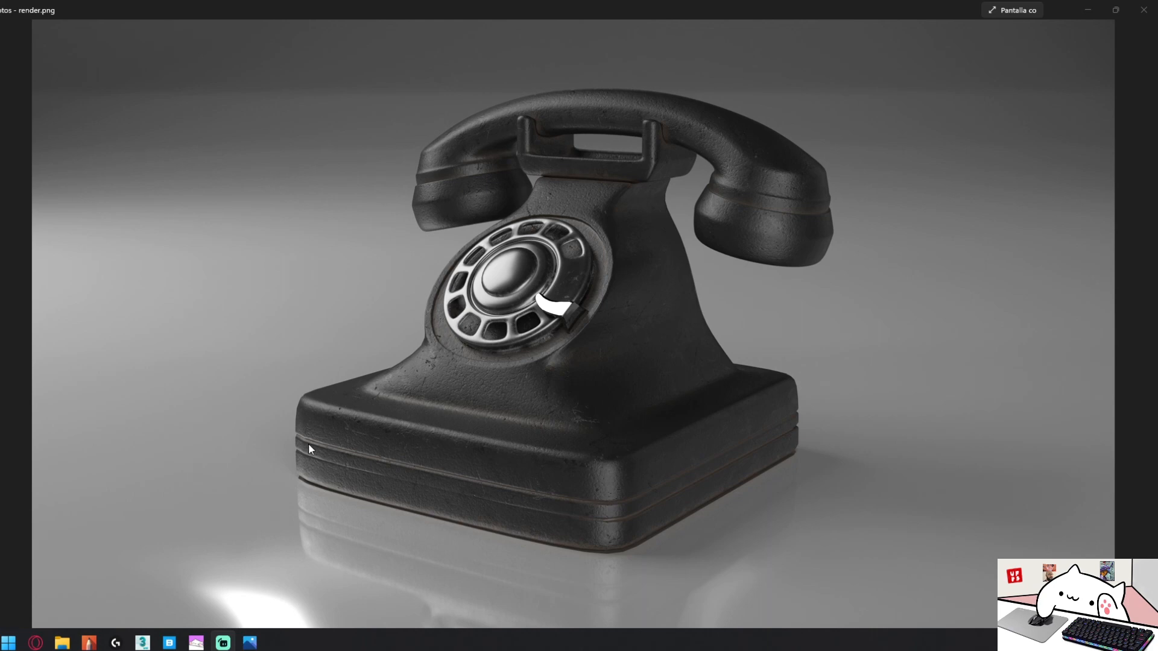
- Examine the finished render.png in the image viewer, checking the surface wear on the phone's base, dial, cradle and handset
{"action": "scroll", "coordinate": [370, 432], "scroll_direction": "up", "scroll_amount": 1}
{"action": "scroll", "coordinate": [370, 433], "scroll_direction": "up", "scroll_amount": 6}
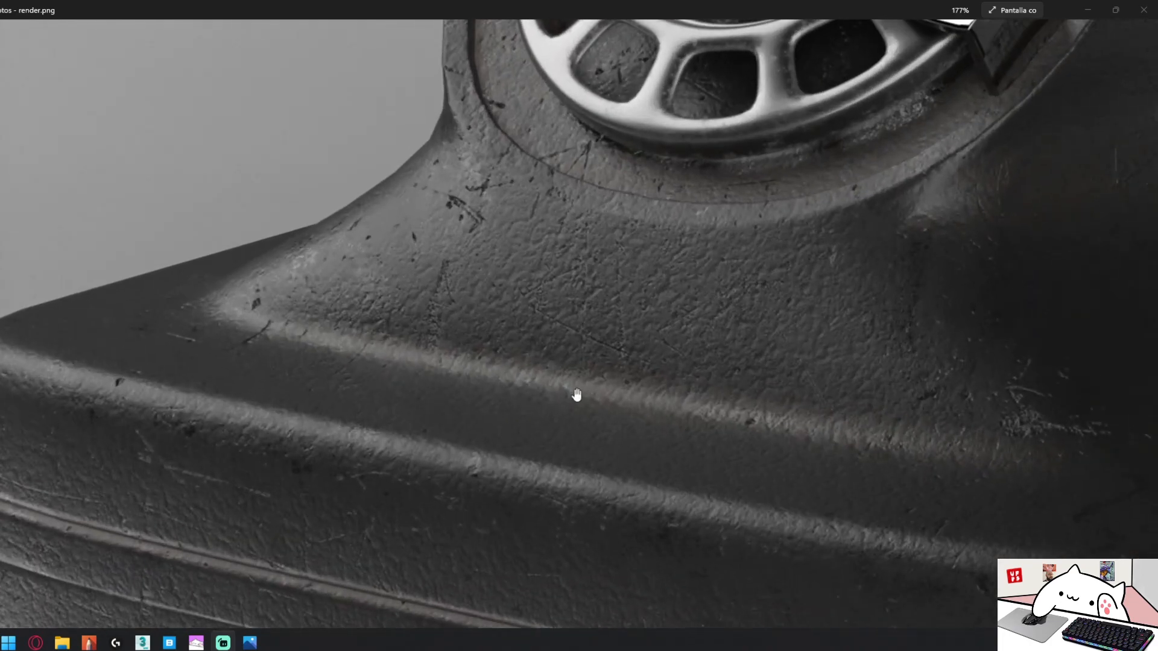
{"action": "scroll", "coordinate": [523, 370], "scroll_direction": "up", "scroll_amount": 5}
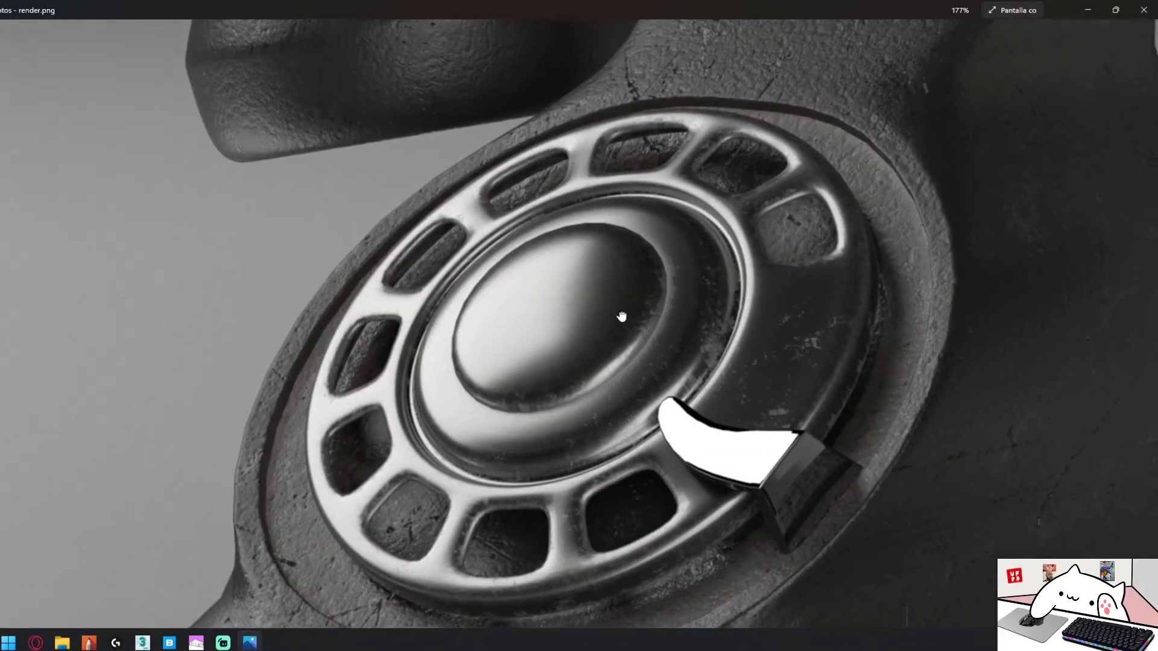
{"action": "left_click_drag", "start_coordinate": [622, 316], "coordinate": [371, 206]}
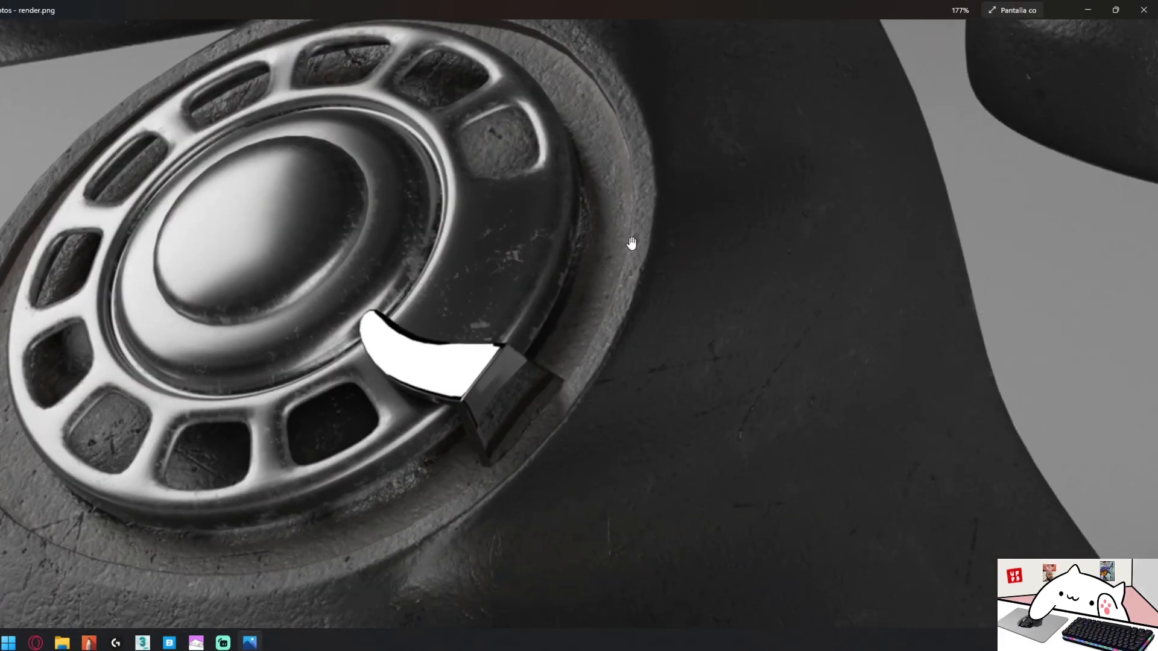
{"action": "left_click_drag", "start_coordinate": [628, 229], "coordinate": [685, 481]}
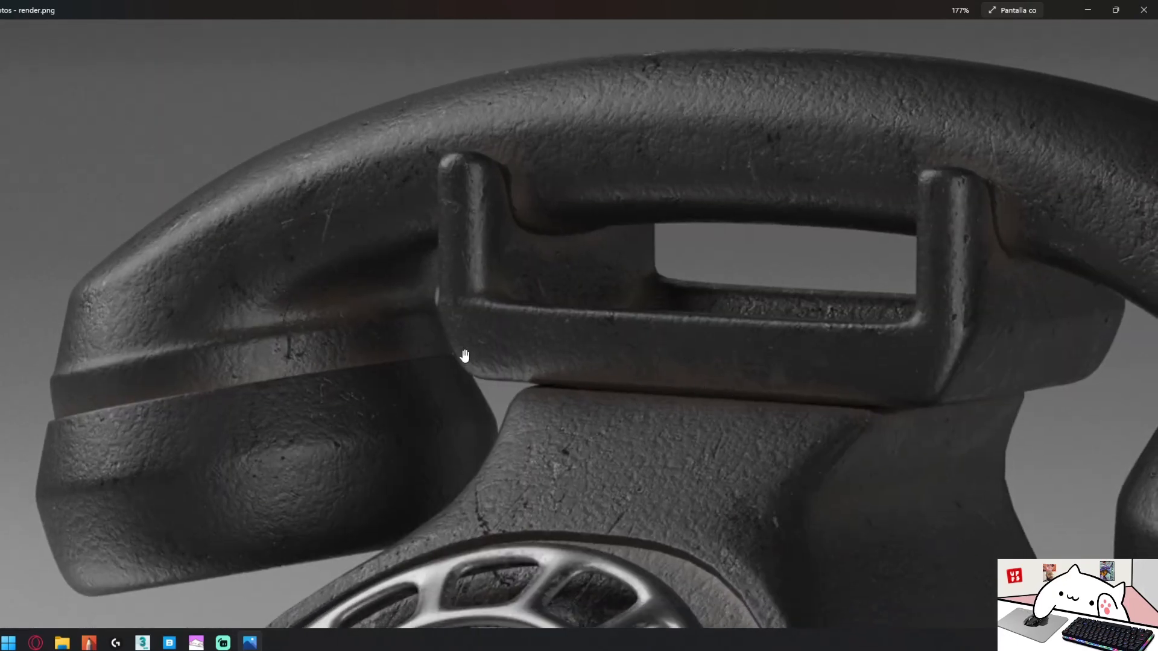
{"action": "left_click_drag", "start_coordinate": [417, 293], "coordinate": [362, 429]}
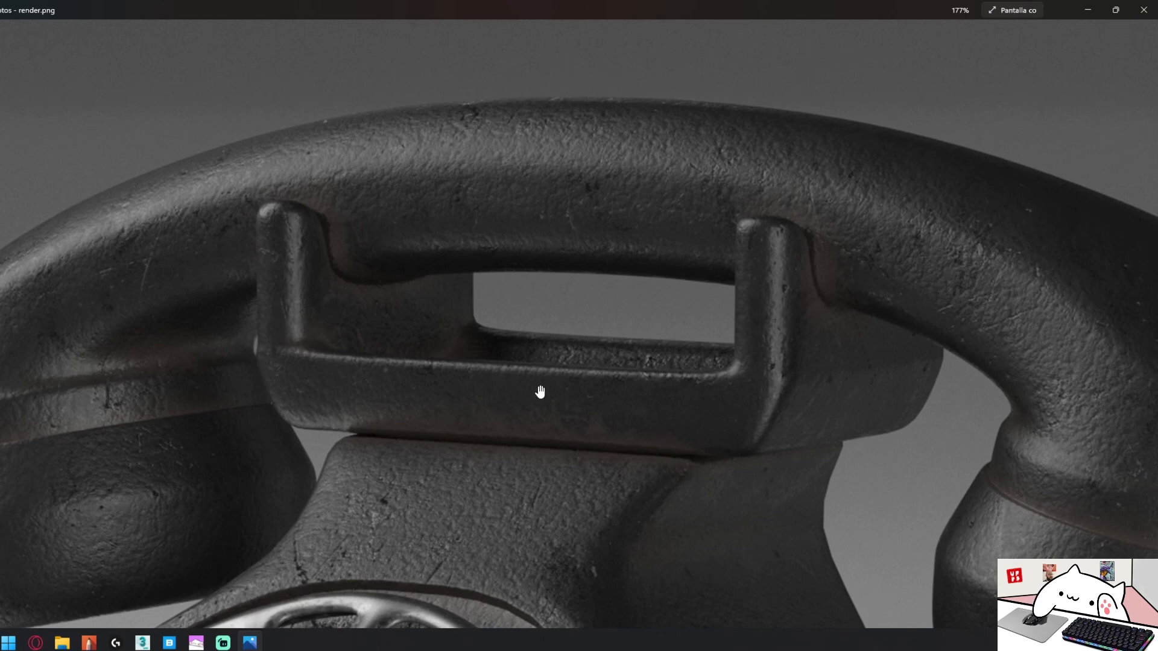
{"action": "left_click_drag", "start_coordinate": [540, 390], "coordinate": [600, 245]}
{"action": "left_click_drag", "start_coordinate": [561, 325], "coordinate": [584, 199]}
{"action": "mouse_move", "coordinate": [646, 360]}
{"action": "left_mouse_down"}
{"action": "mouse_move", "coordinate": [672, 316]}
{"action": "mouse_move", "coordinate": [698, 199]}
{"action": "left_mouse_up"}
{"action": "left_click_drag", "start_coordinate": [371, 585], "coordinate": [556, 256]}
{"action": "scroll", "coordinate": [556, 257], "scroll_direction": "down", "scroll_amount": 6}
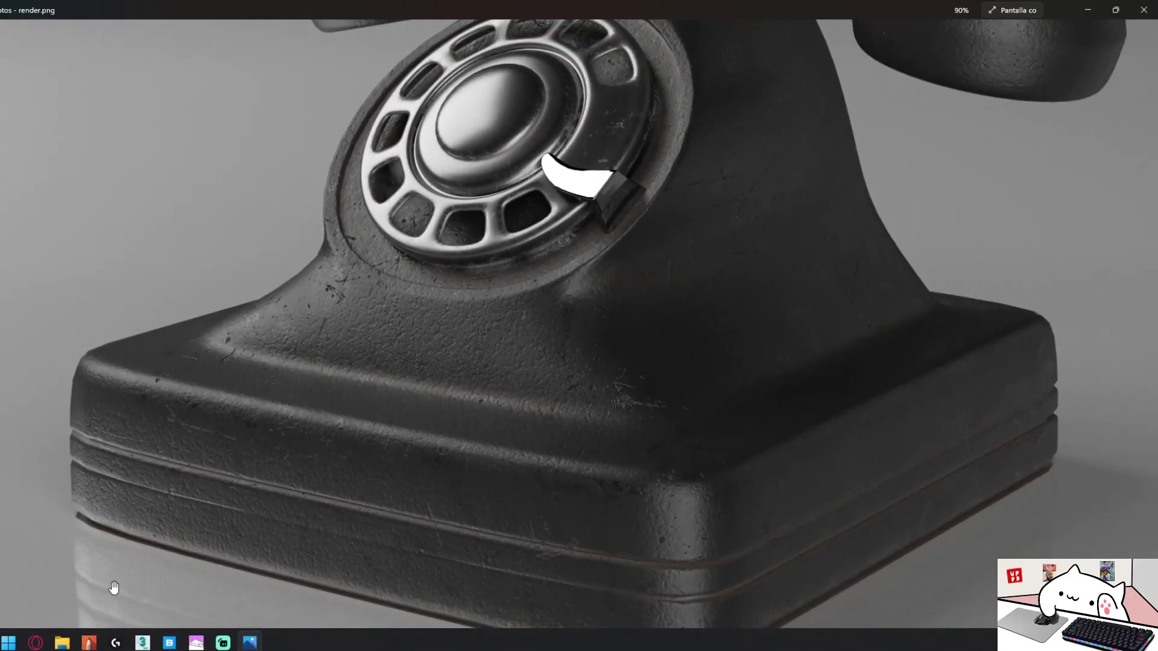
- Look at the old phone model's Free3D page in the browser and return to render.png to view the whole phone
{"action": "left_click", "coordinate": [31, 644]}
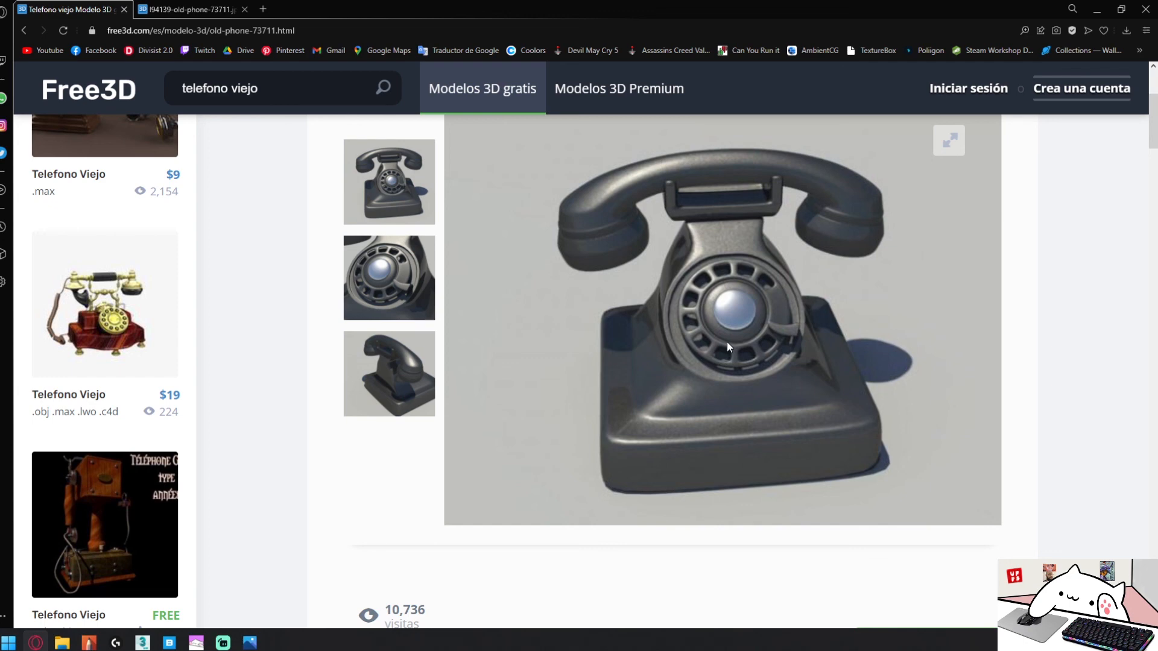
{"action": "key", "text": "alt+Tab"}
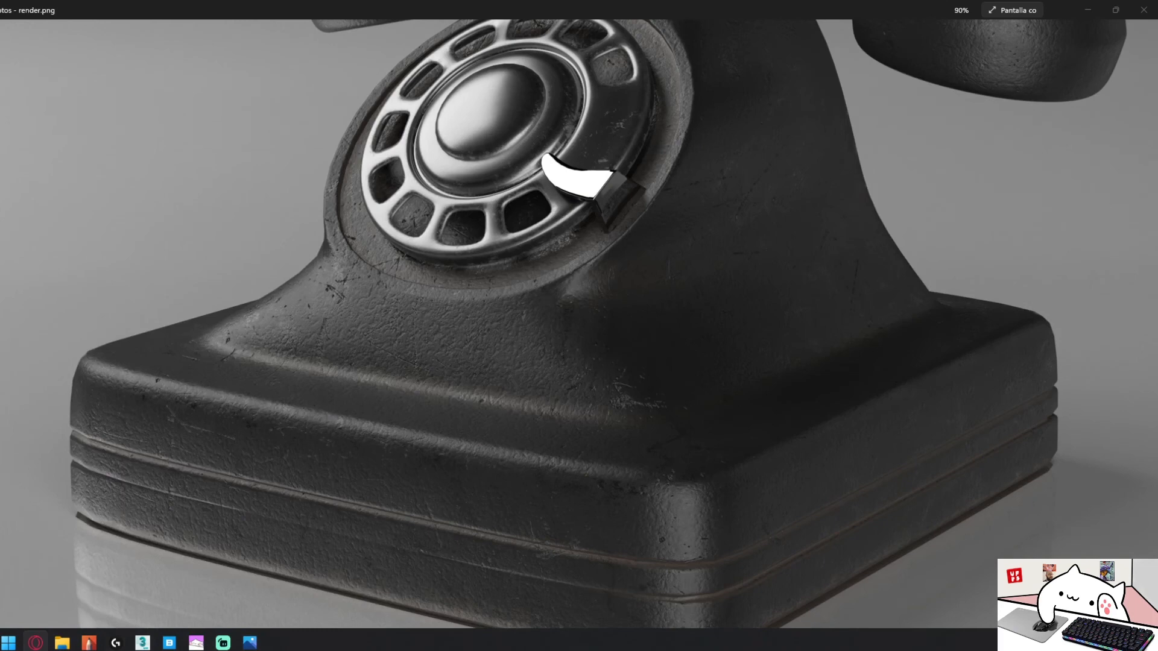
{"action": "left_click_drag", "start_coordinate": [414, 253], "coordinate": [371, 449]}
{"action": "left_click_drag", "start_coordinate": [732, 160], "coordinate": [683, 298]}
{"action": "scroll", "coordinate": [683, 297], "scroll_direction": "down", "scroll_amount": 5}
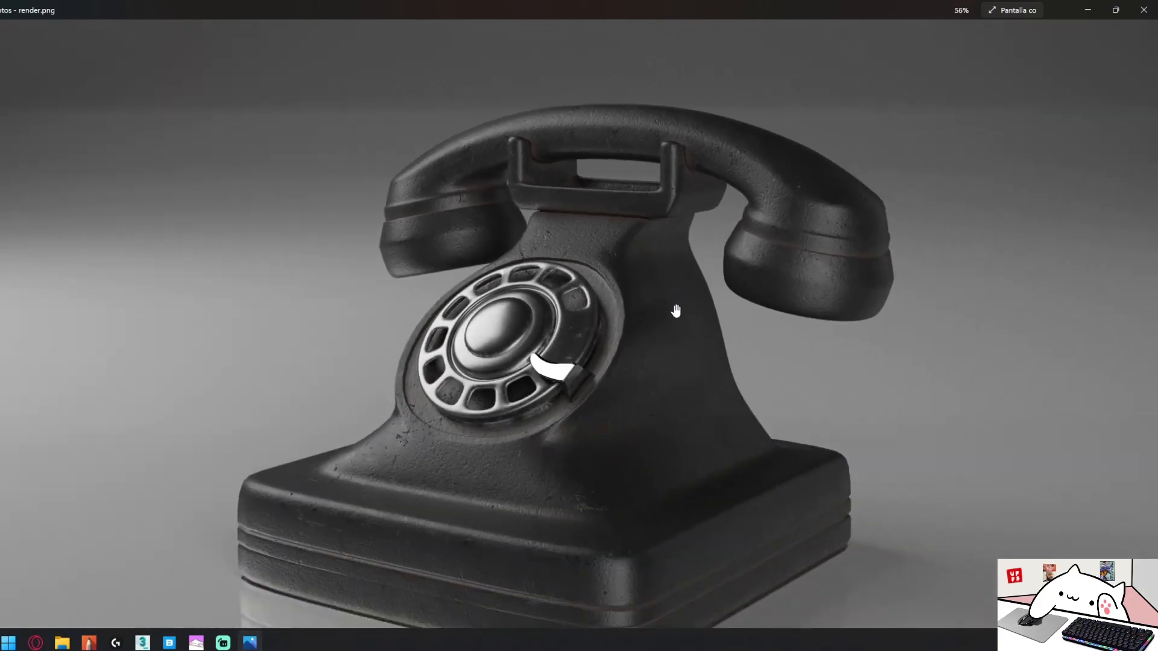